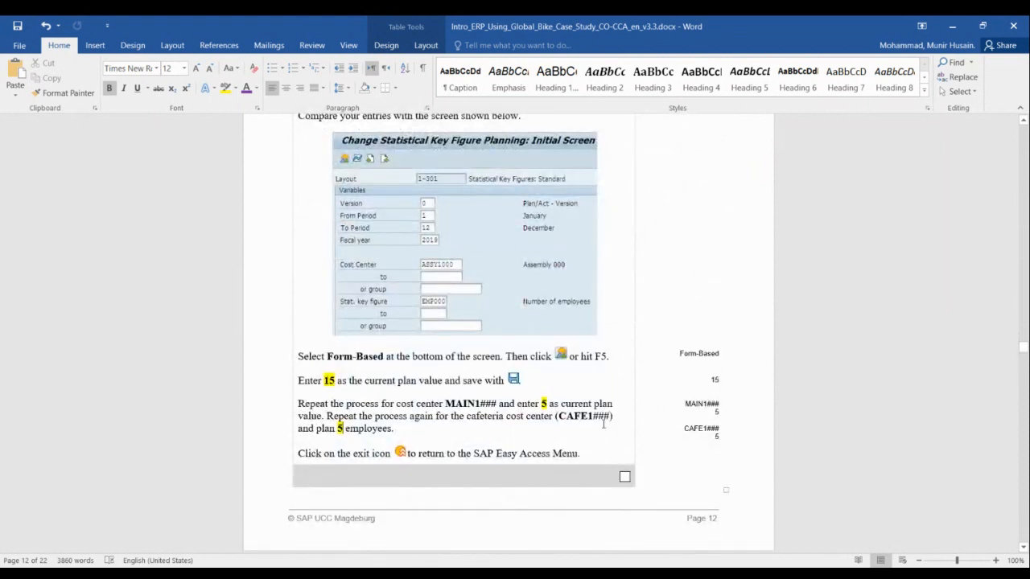
# Step: Review the case study's Step 6 on planning employee numbers, switch to SAP Easy Access and start transaction KP46
pyautogui.scroll(2, 431, 422)
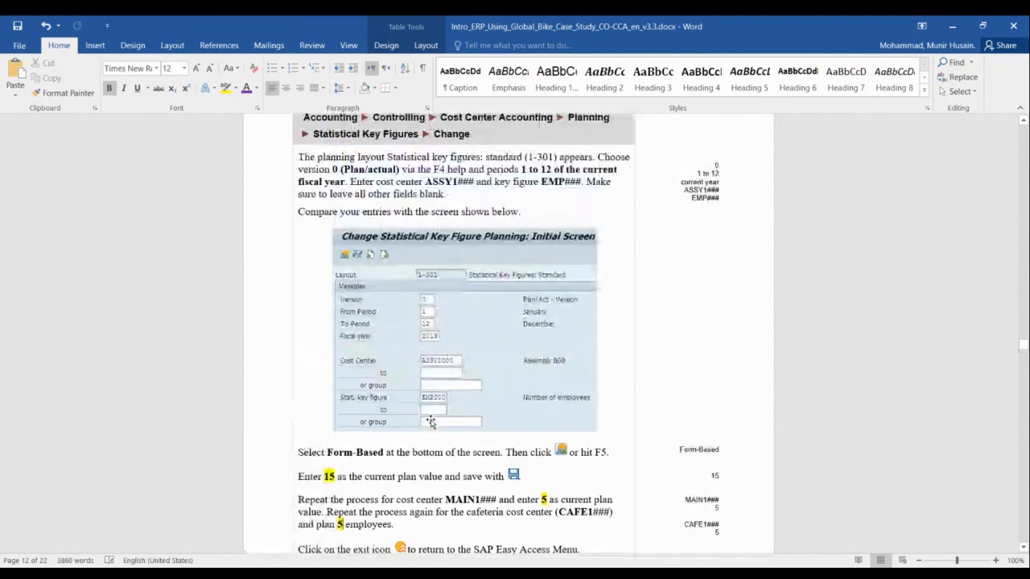
pyautogui.scroll(4, 431, 422)
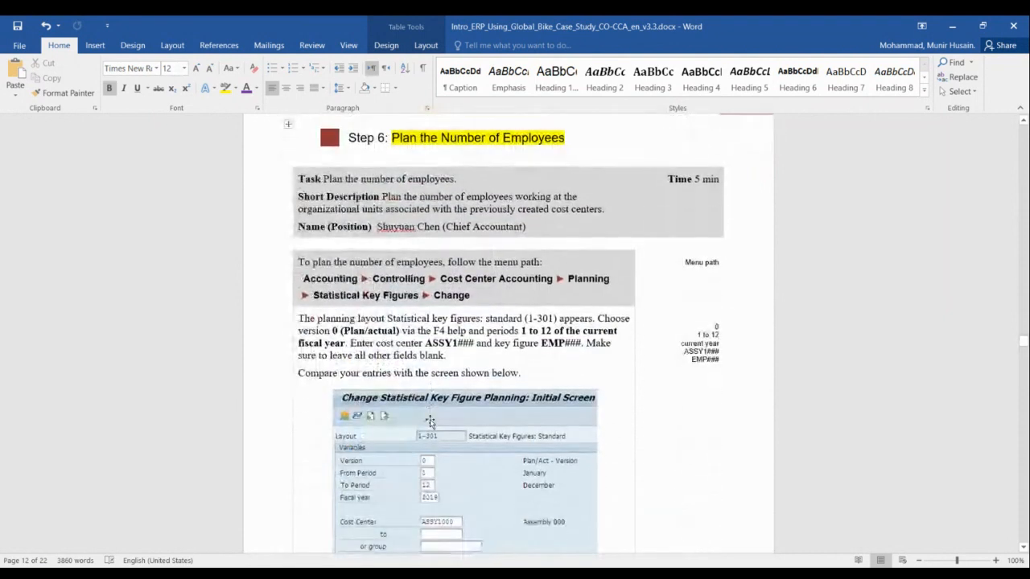
pyautogui.hotkey('alt', 'Tab')
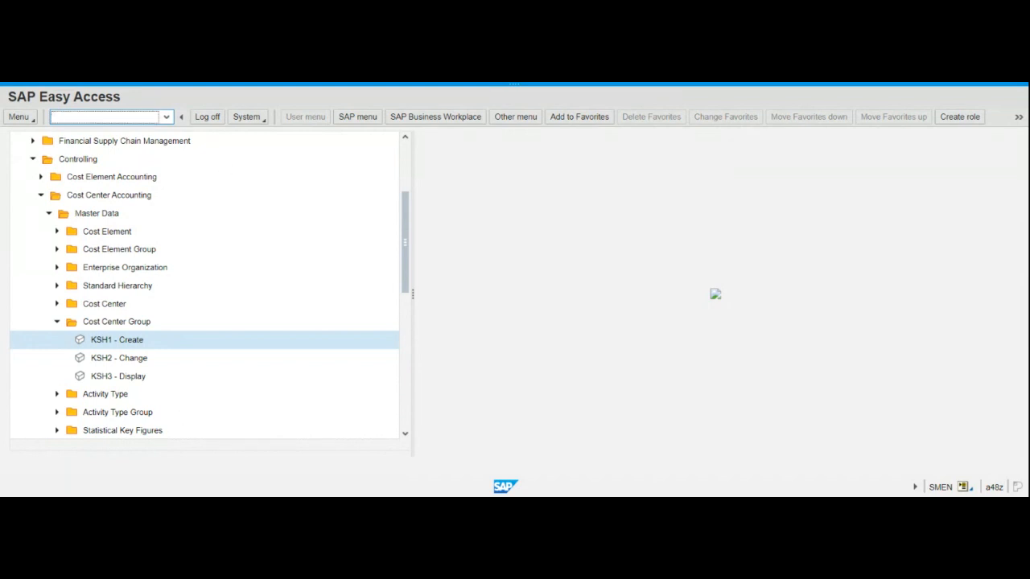
pyautogui.write('KP46')
pyautogui.press('Return')
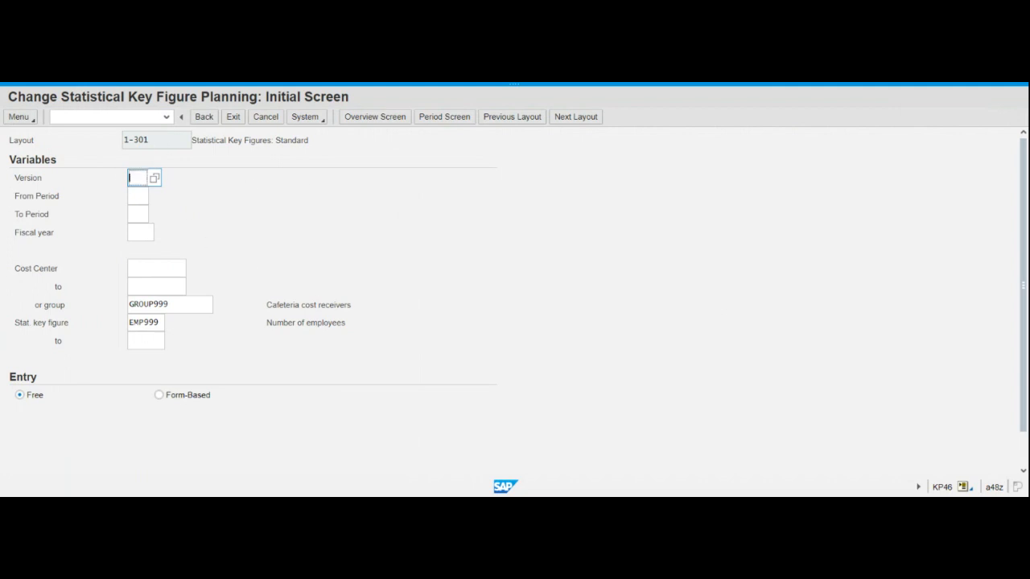
# Step: Set the planning variables to version 0, periods 1 to 12 and fiscal year 2022
pyautogui.click(155, 180)
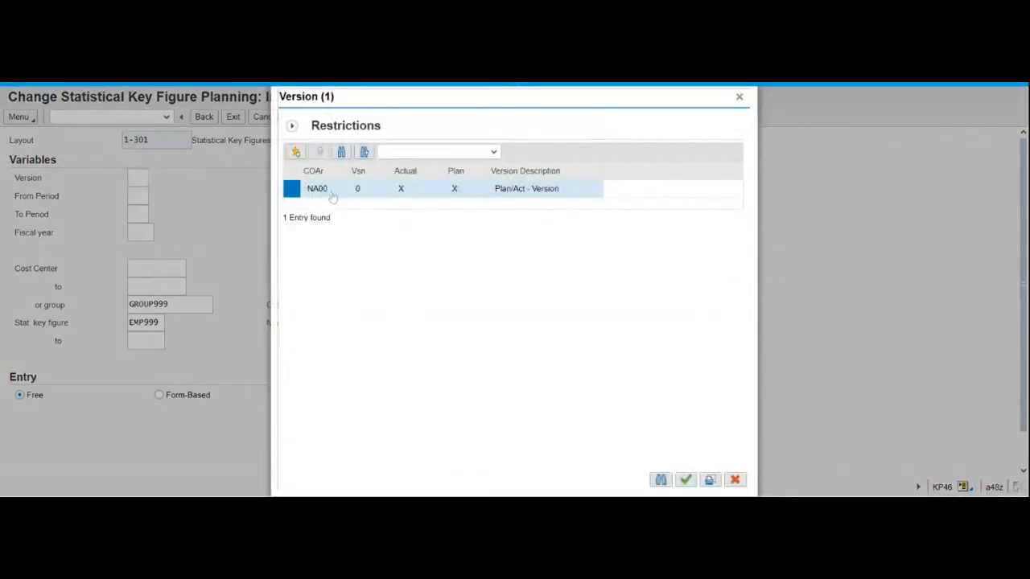
pyautogui.doubleClick(364, 190)
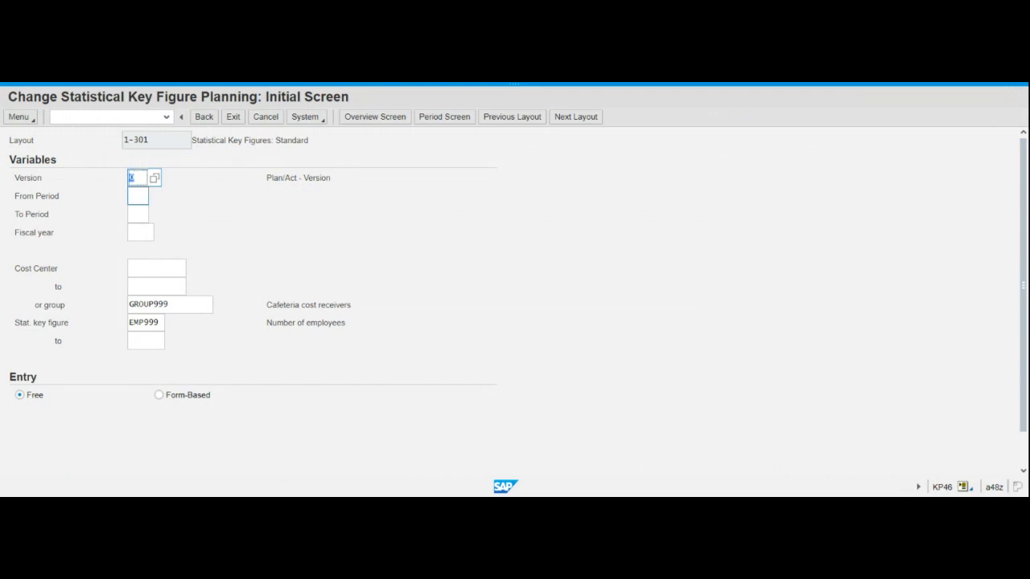
pyautogui.click(138, 196)
pyautogui.write('1')
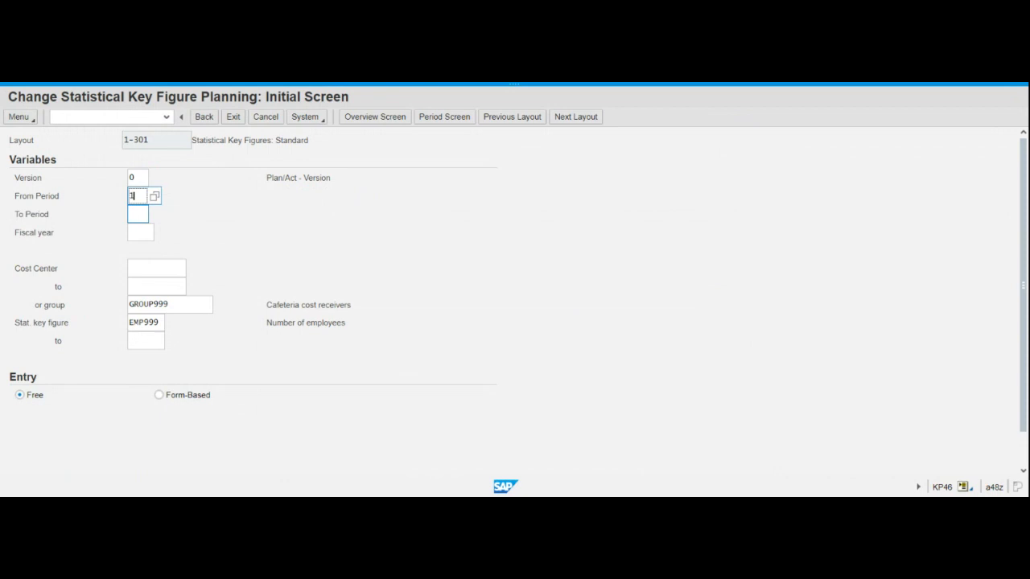
pyautogui.press('Tab')
pyautogui.write('12')
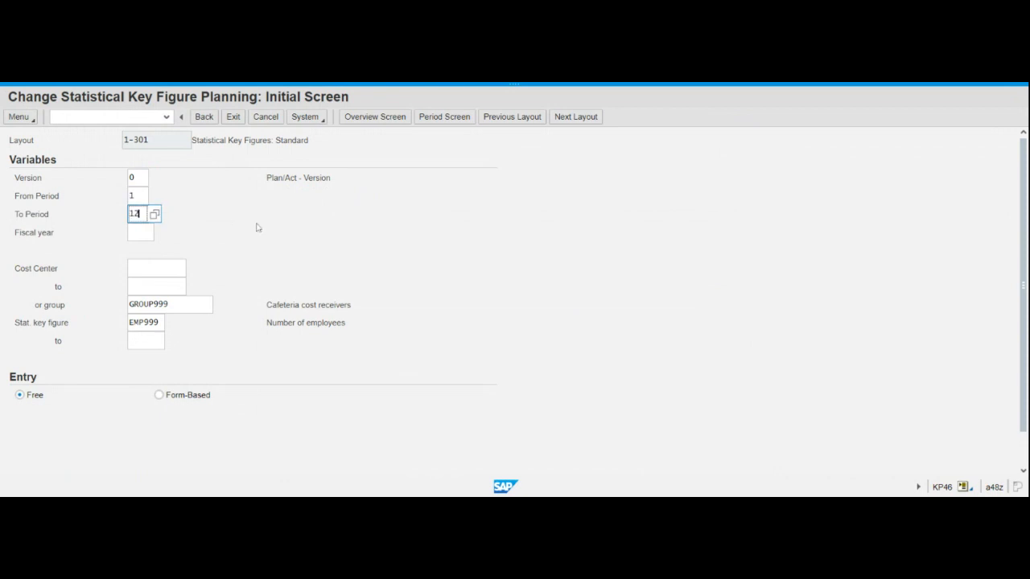
pyautogui.press('Tab')
pyautogui.write('2022')
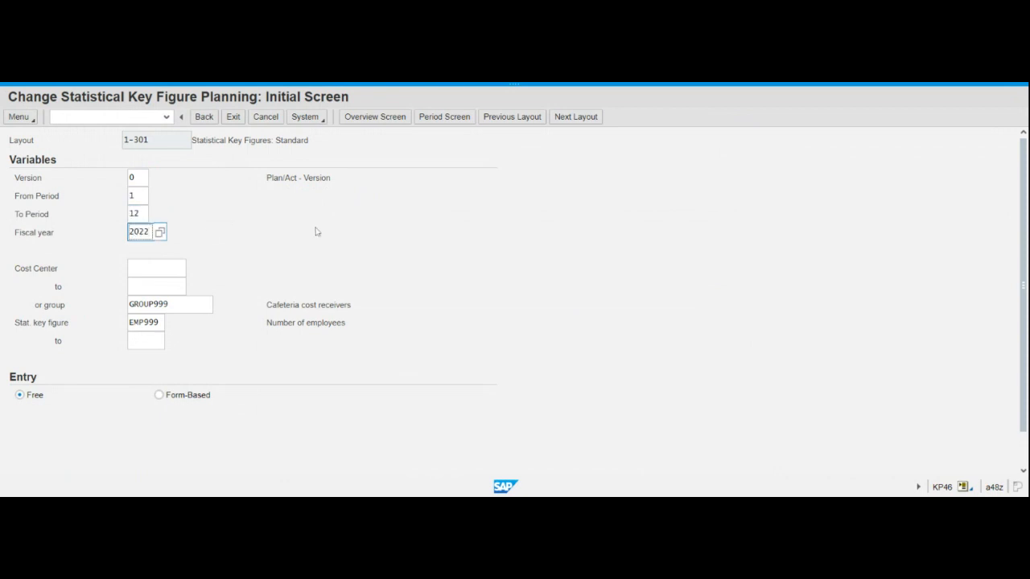
pyautogui.hotkey('ctrl', 'a')
pyautogui.press('F5')
# Step: Enter ASSY1999 as the cost center and clear the cost center group
pyautogui.click(146, 268)
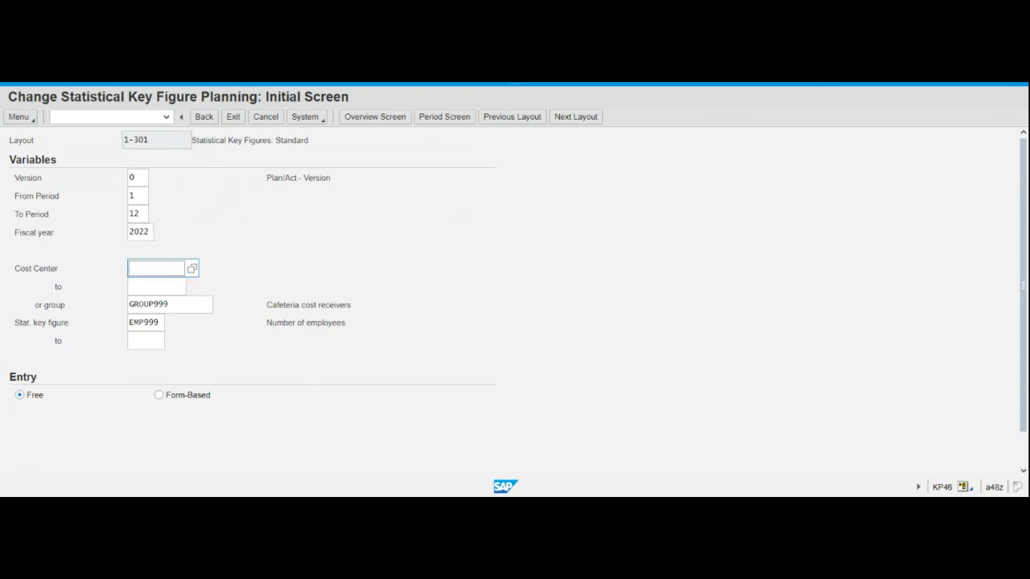
pyautogui.write('Ass')
pyautogui.write('y1999')
pyautogui.press('Return')
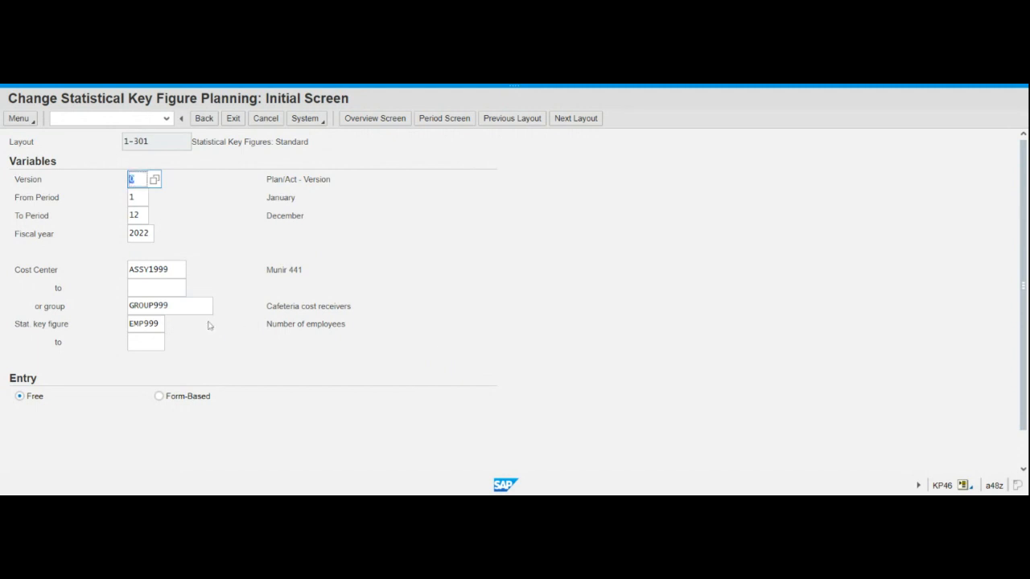
pyautogui.moveTo(181, 306); pyautogui.dragTo(116, 315)
pyautogui.press('BackSpace')
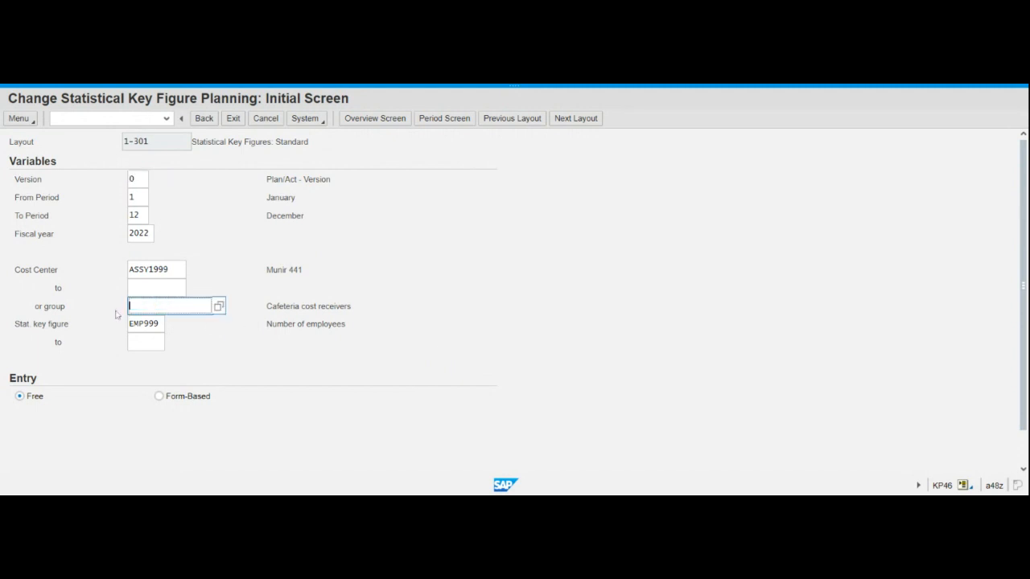
pyautogui.click(223, 352)
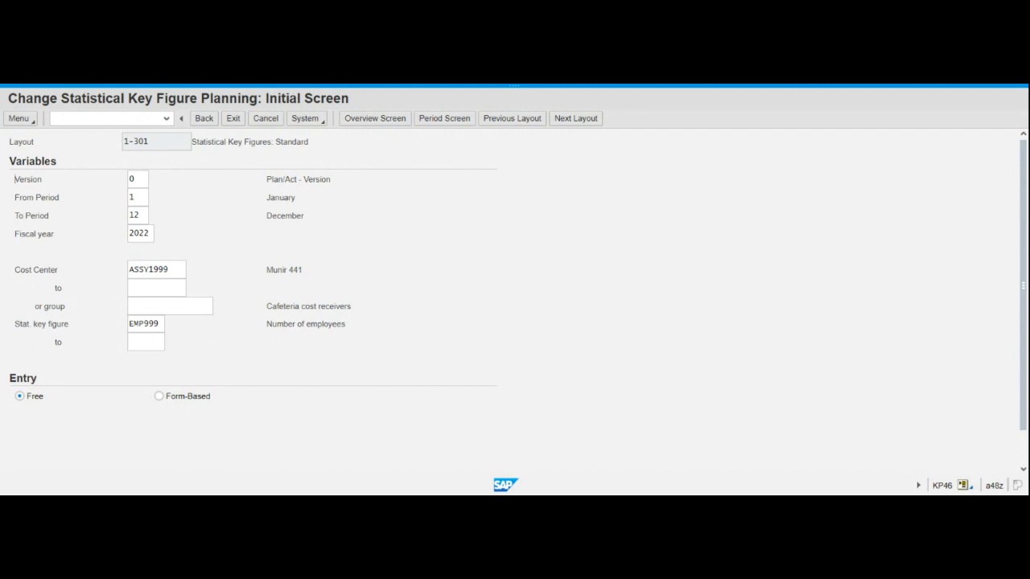
# Step: Choose form-based entry and open the planning overview screen for cost center ASSY1999
pyautogui.press('Tab')
pyautogui.press('Tab')
pyautogui.press('Tab')
pyautogui.press('Tab')
pyautogui.press('Tab')
pyautogui.press('Tab')
pyautogui.press('Tab')
pyautogui.press('Tab')
pyautogui.click(160, 397)
pyautogui.click(358, 123)
pyautogui.click(359, 124)
pyautogui.click(371, 123)
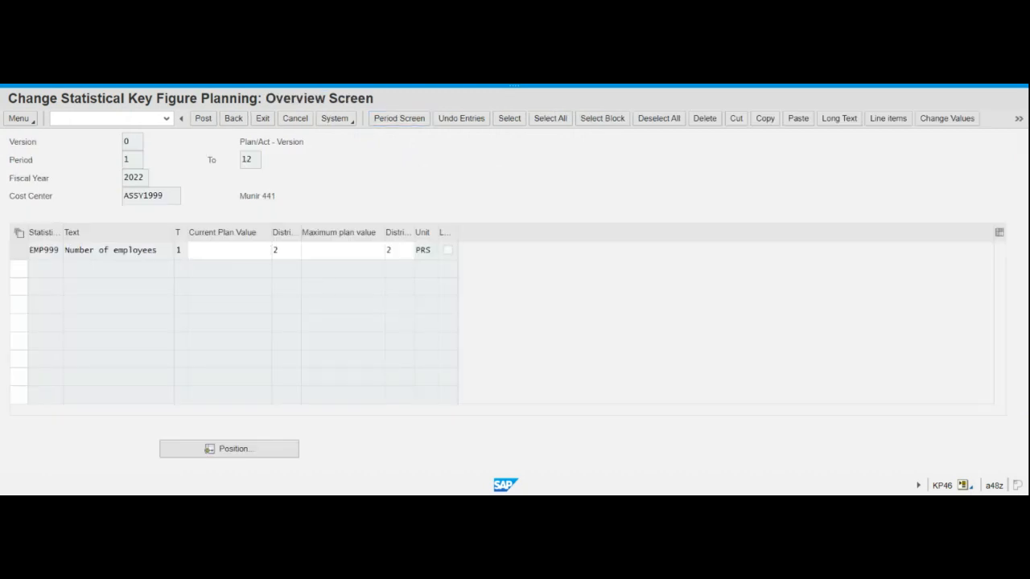
# Step: Enter 15 as the current plan value for the number of employees and post the data
pyautogui.click(229, 255)
pyautogui.write('15')
pyautogui.press('Return')
pyautogui.click(200, 250)
pyautogui.press('Return')
pyautogui.click(233, 123)
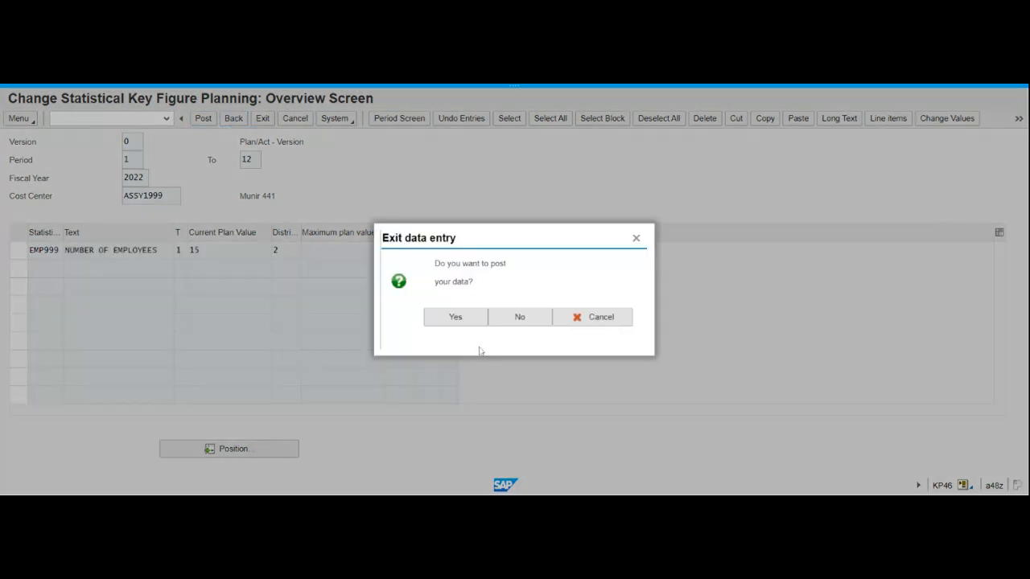
pyautogui.click(456, 319)
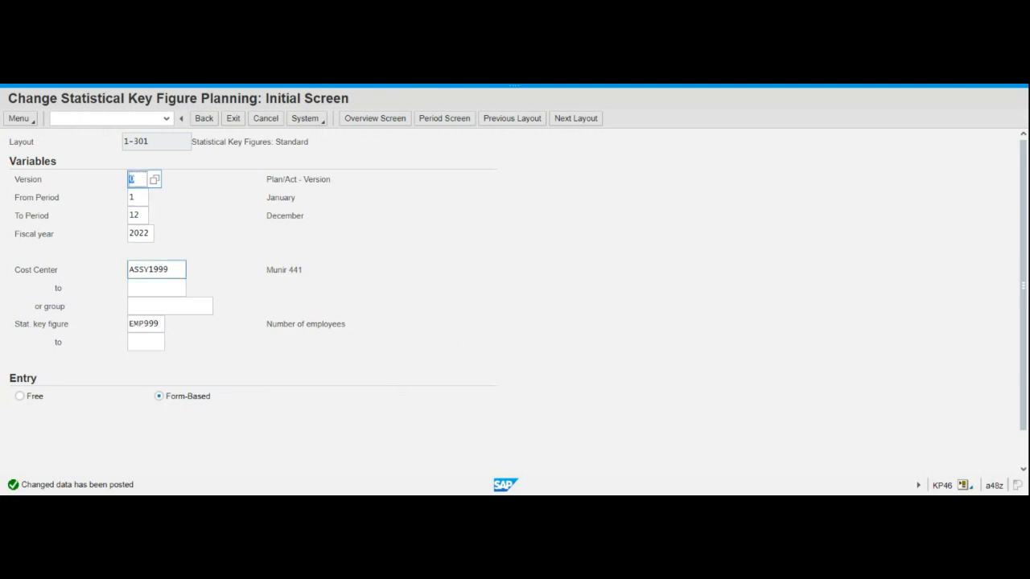
# Step: Change the cost center to MAIN1999, plan 5 employees as its current plan value and post
pyautogui.moveTo(150, 270); pyautogui.dragTo(129, 271)
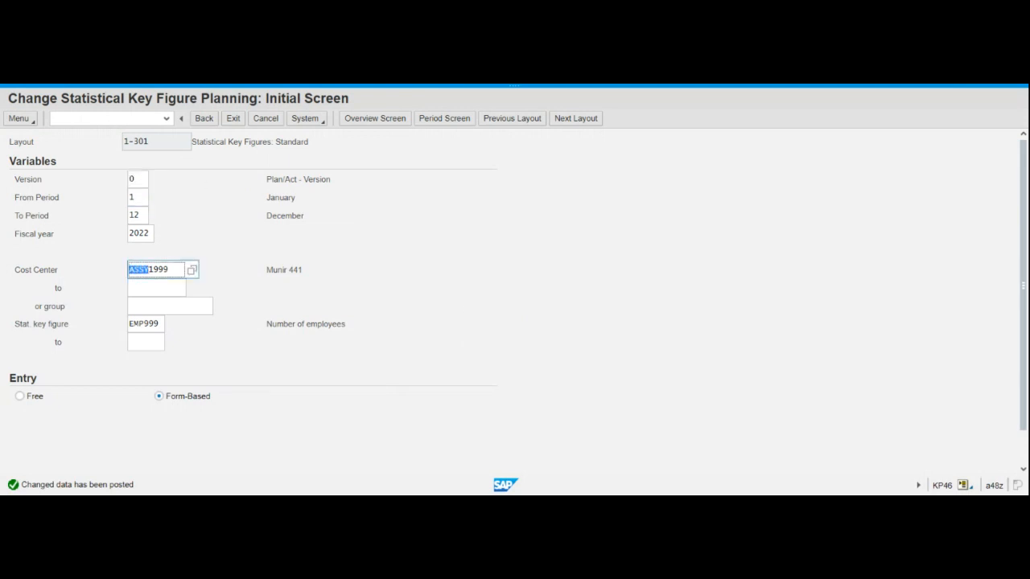
pyautogui.write('MAIN')
pyautogui.click(379, 121)
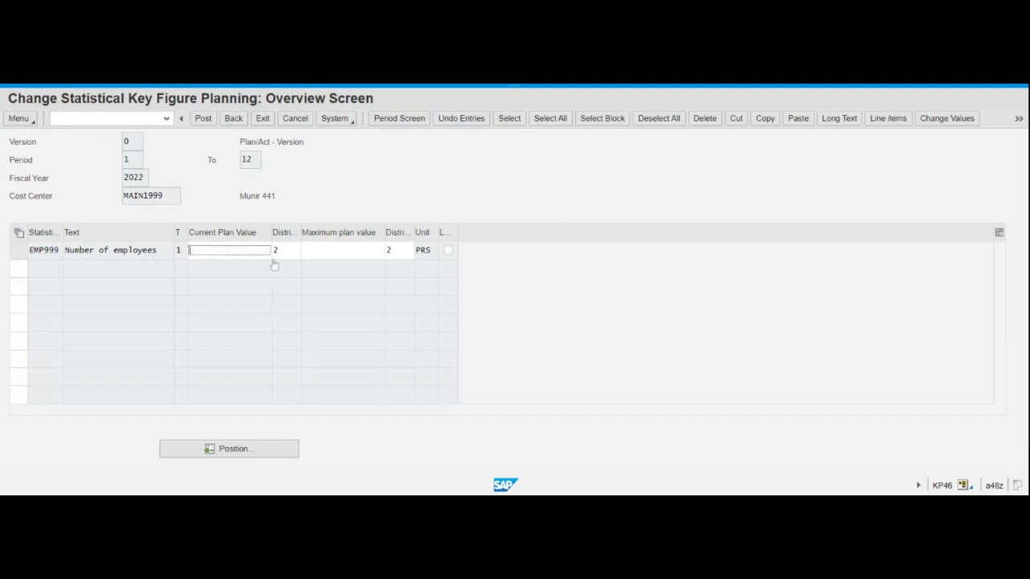
pyautogui.write('5')
pyautogui.click(203, 119)
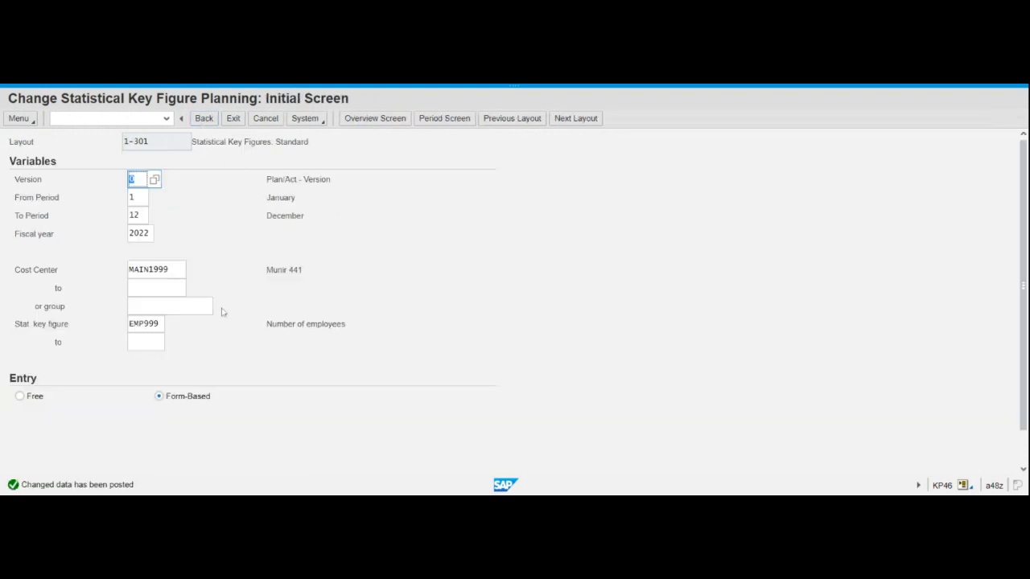
# Step: Change the cost center to CAFE1999 and open its planning overview screen
pyautogui.moveTo(149, 270); pyautogui.dragTo(129, 274)
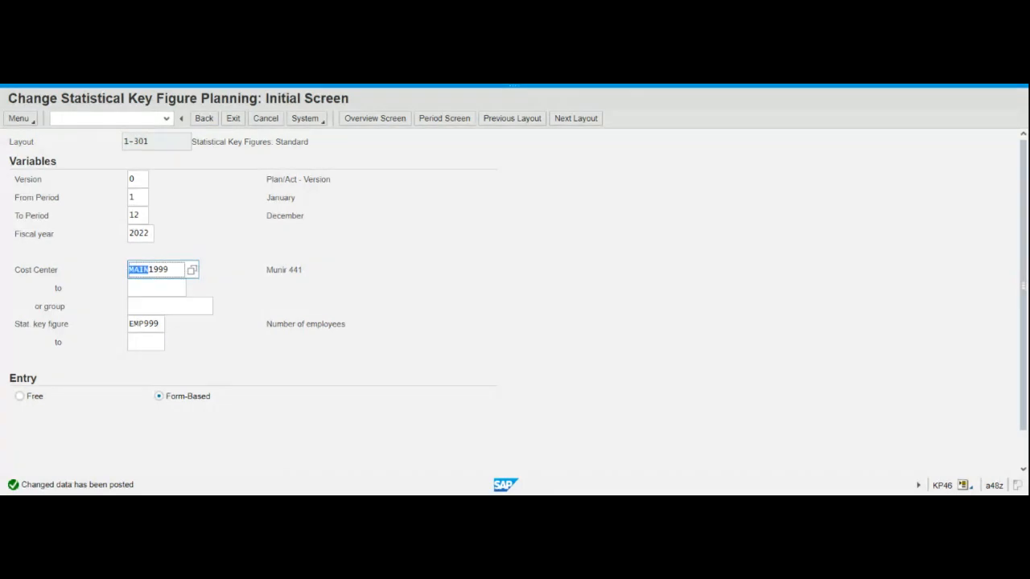
pyautogui.write('CAFE1')
pyautogui.press('BackSpace')
pyautogui.click(164, 325)
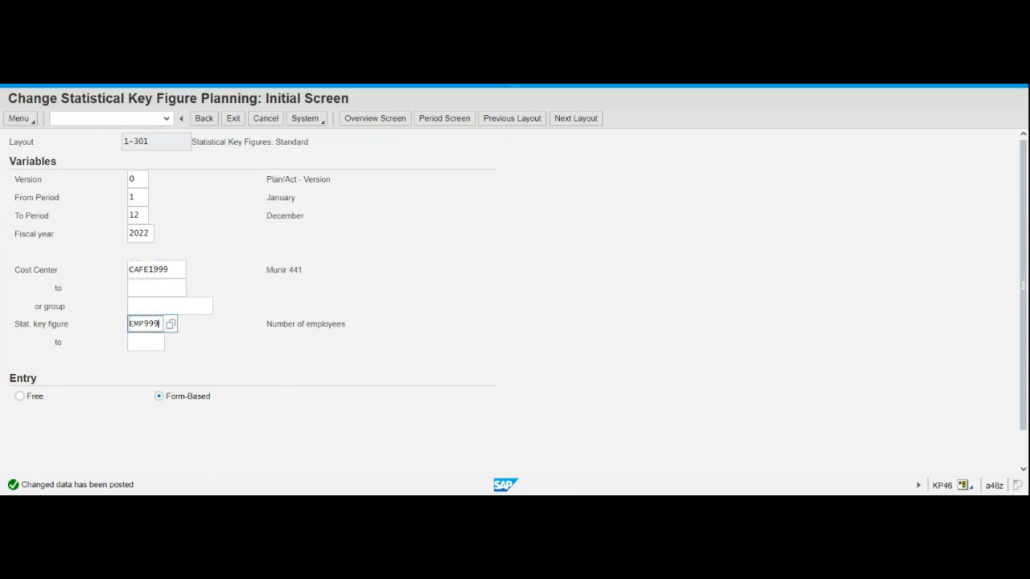
pyautogui.click(387, 121)
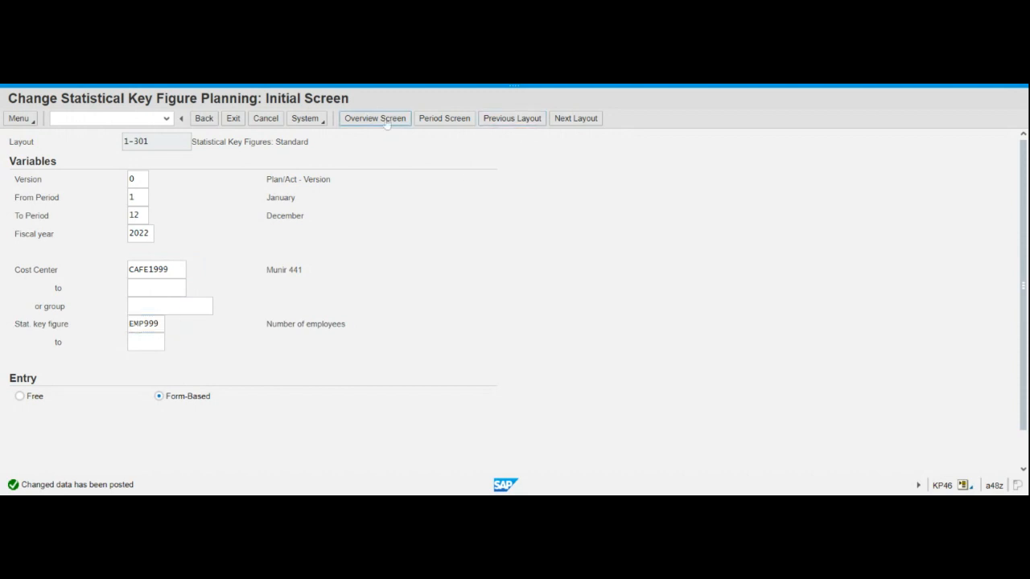
# Step: Enter 5 as the current plan value for CAFE1999's number of employees and post the data
pyautogui.click(257, 252)
pyautogui.write('5')
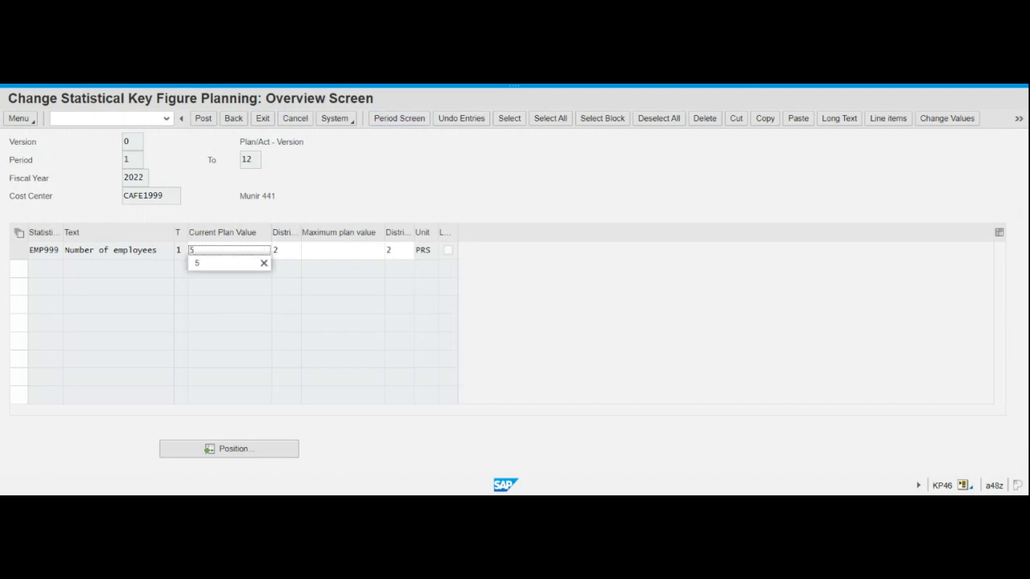
pyautogui.press('Return')
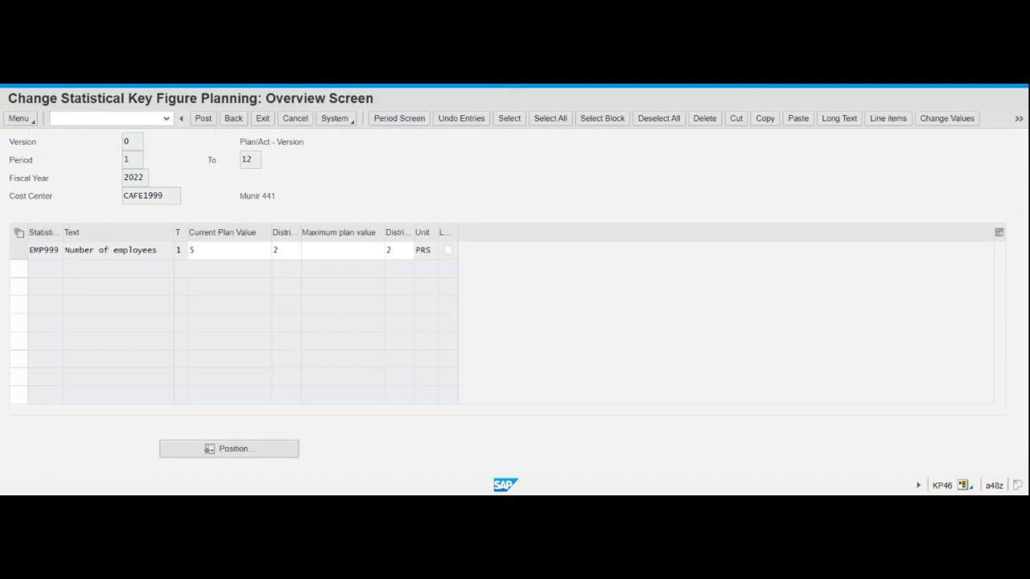
pyautogui.click(204, 118)
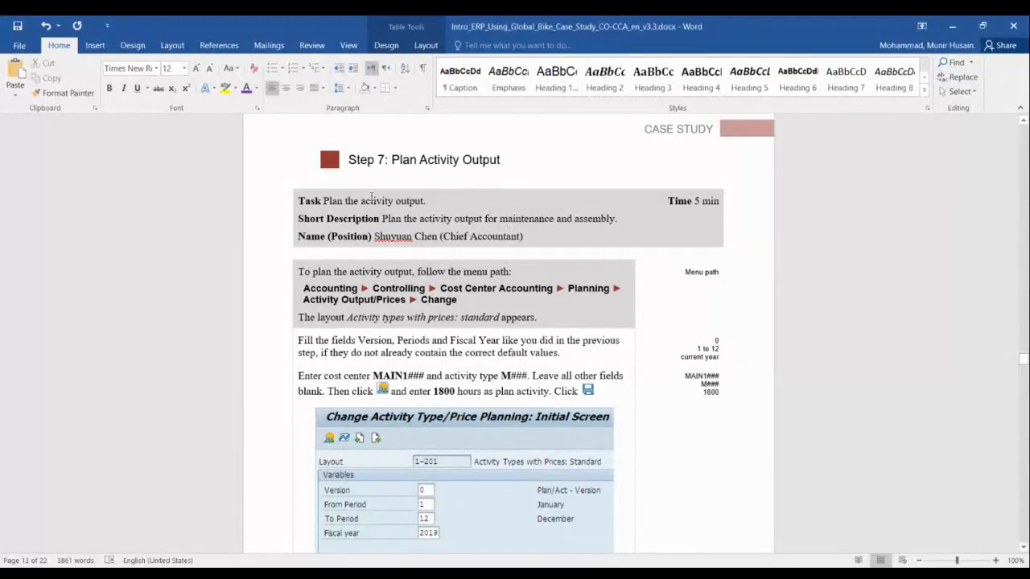
# Step: Review the case study's Step 7 instructions in Word for planning activity output, including the cost centers, activity types and plan hours
pyautogui.hotkey('alt', 'Tab')
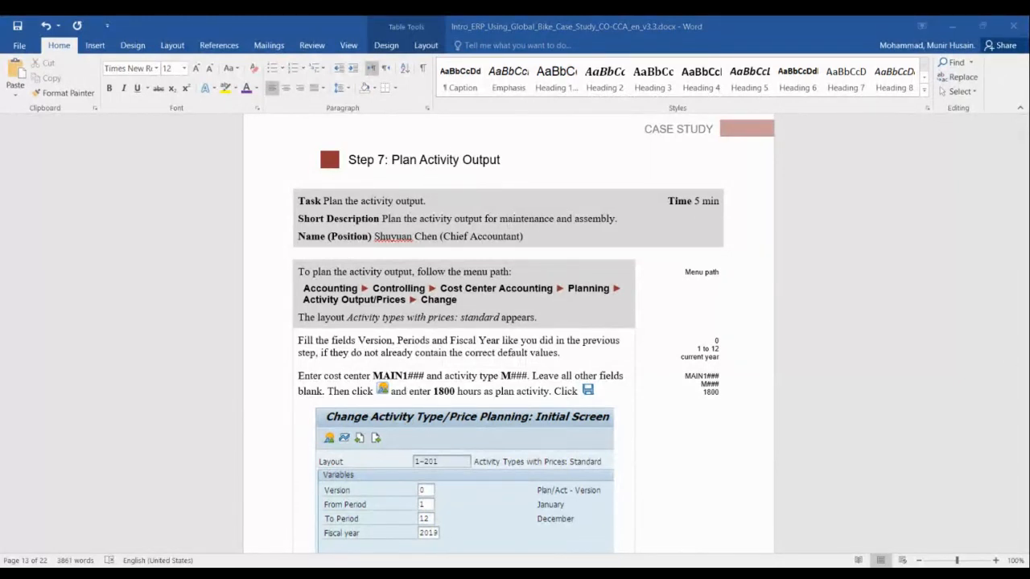
pyautogui.hotkey('alt', 'Tab')
pyautogui.scroll(-1, 479, 385)
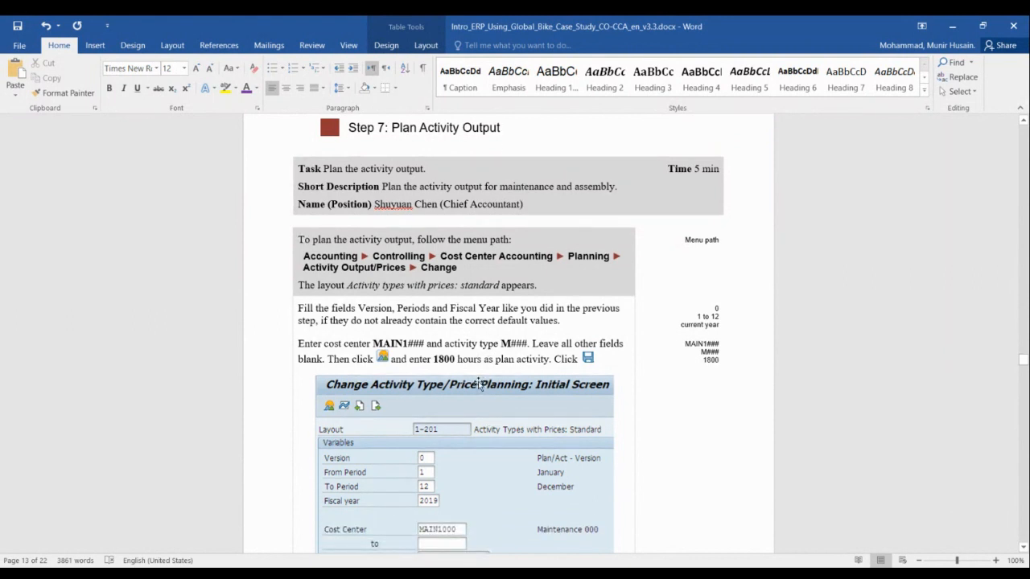
pyautogui.scroll(-6, 480, 385)
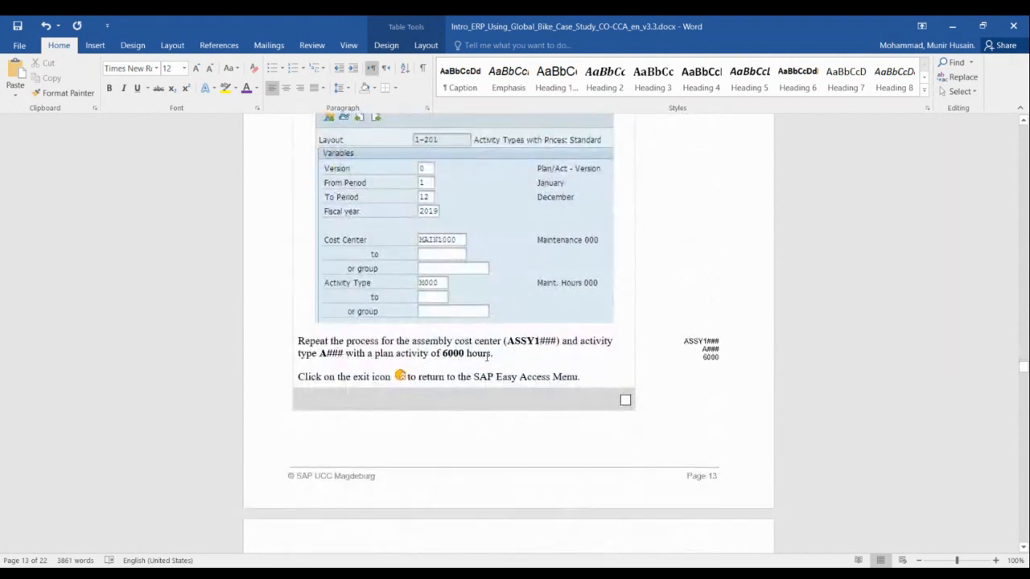
pyautogui.scroll(3, 512, 359)
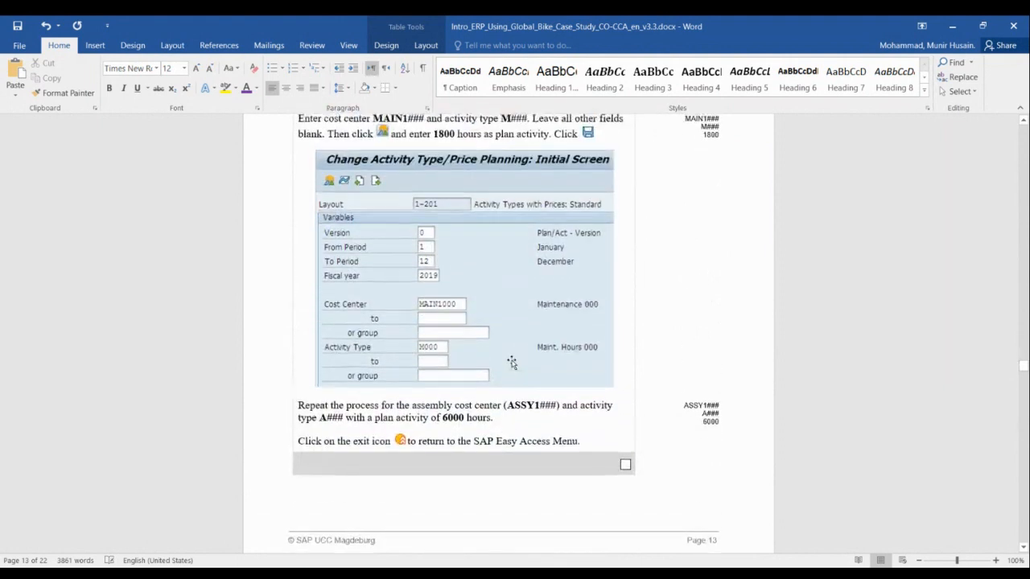
pyautogui.scroll(2, 512, 362)
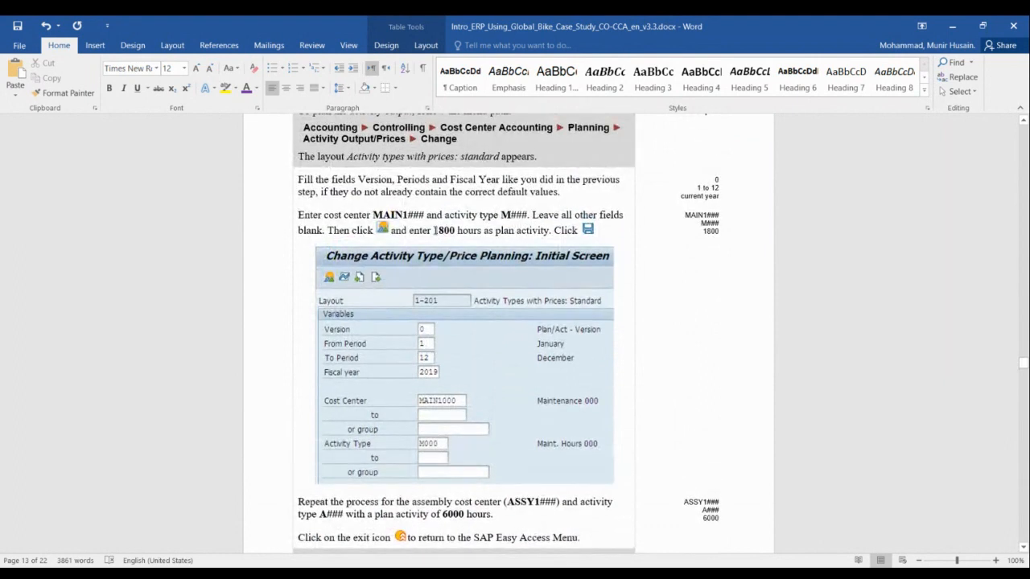
pyautogui.moveTo(434, 230); pyautogui.dragTo(457, 230)
pyautogui.scroll(-2, 460, 257)
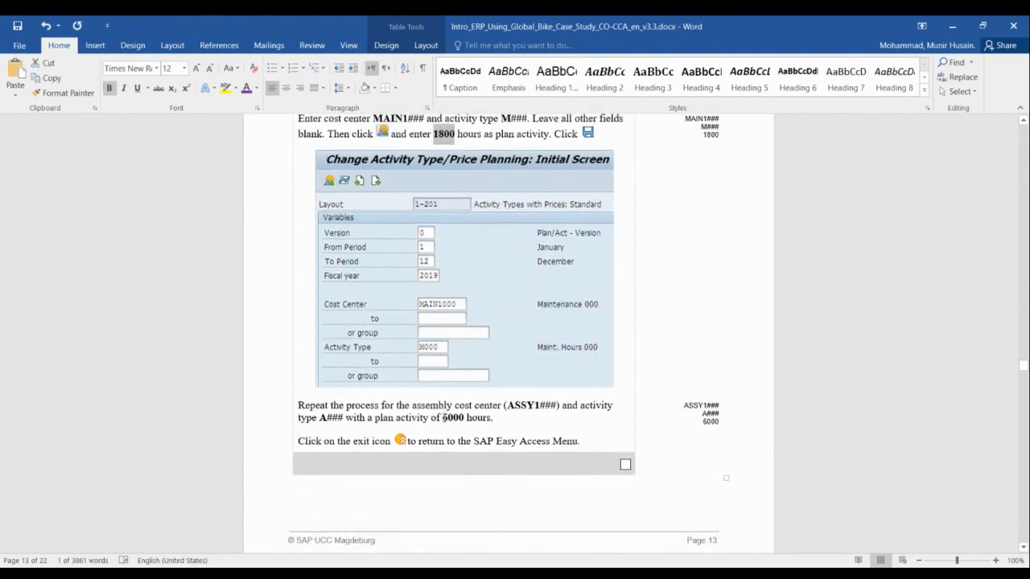
pyautogui.moveTo(443, 418); pyautogui.dragTo(463, 419)
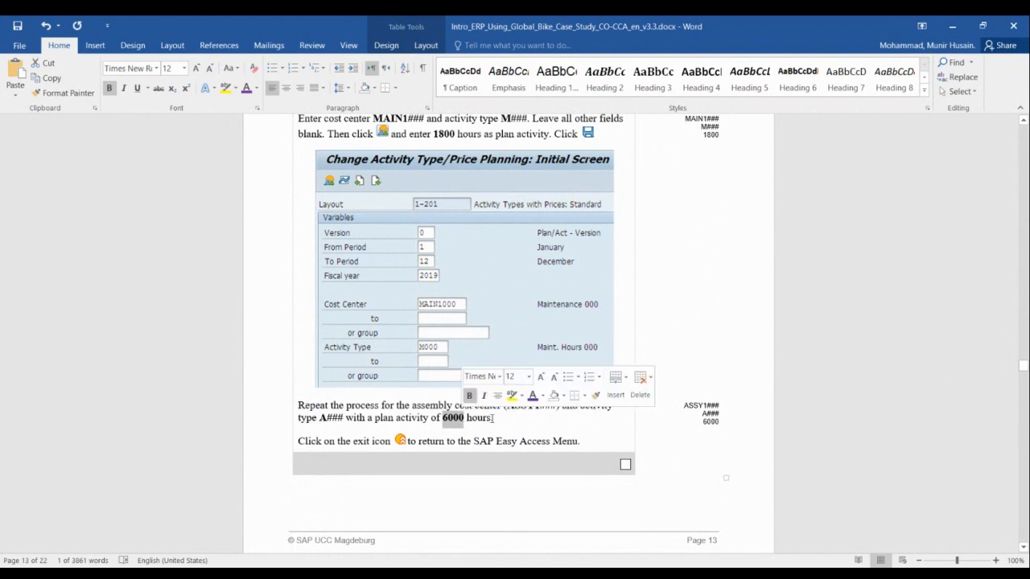
pyautogui.click(458, 418)
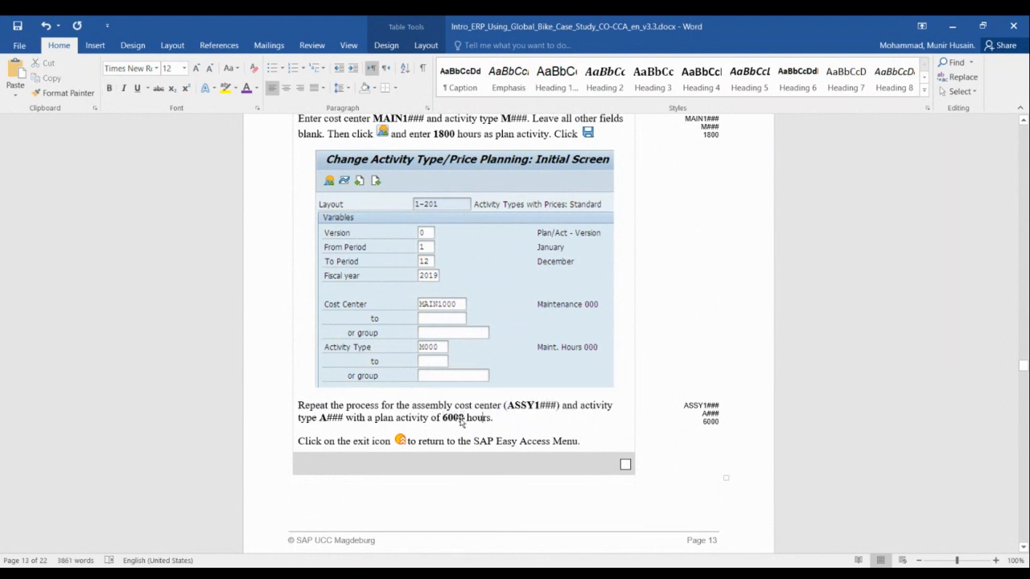
pyautogui.scroll(3, 457, 417)
pyautogui.scroll(2, 460, 421)
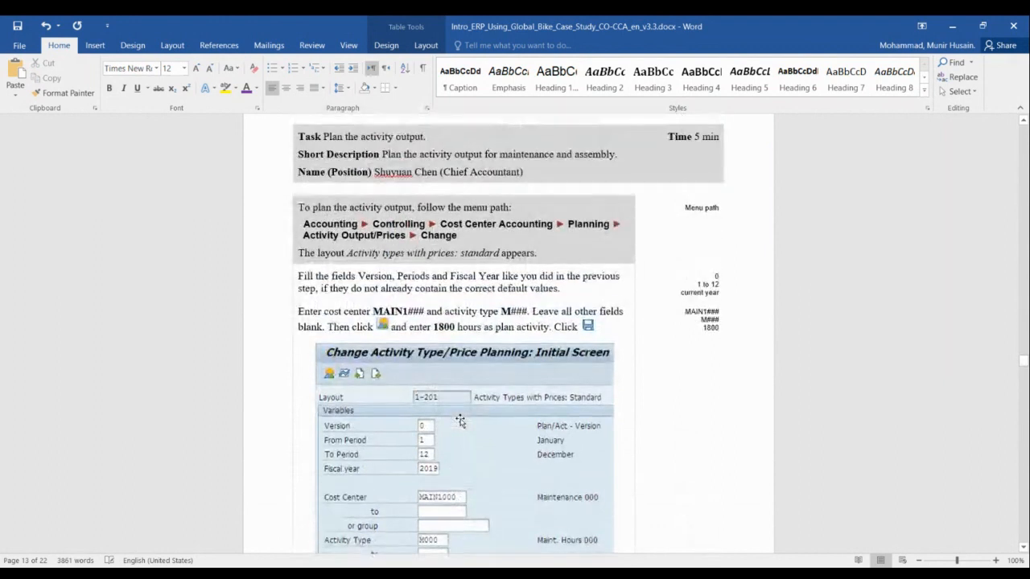
pyautogui.scroll(1, 459, 421)
pyautogui.scroll(-2, 466, 382)
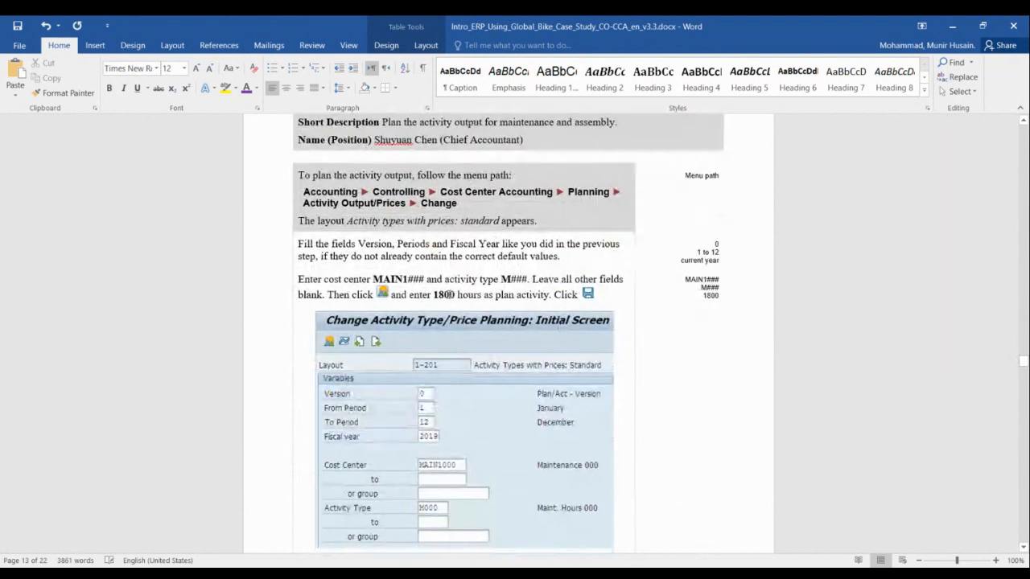
# Step: Highlight the plan hours 1800 for maintenance and 6000 for assembly in yellow in the Step 7 instructions
pyautogui.doubleClick(448, 294)
pyautogui.click(499, 272)
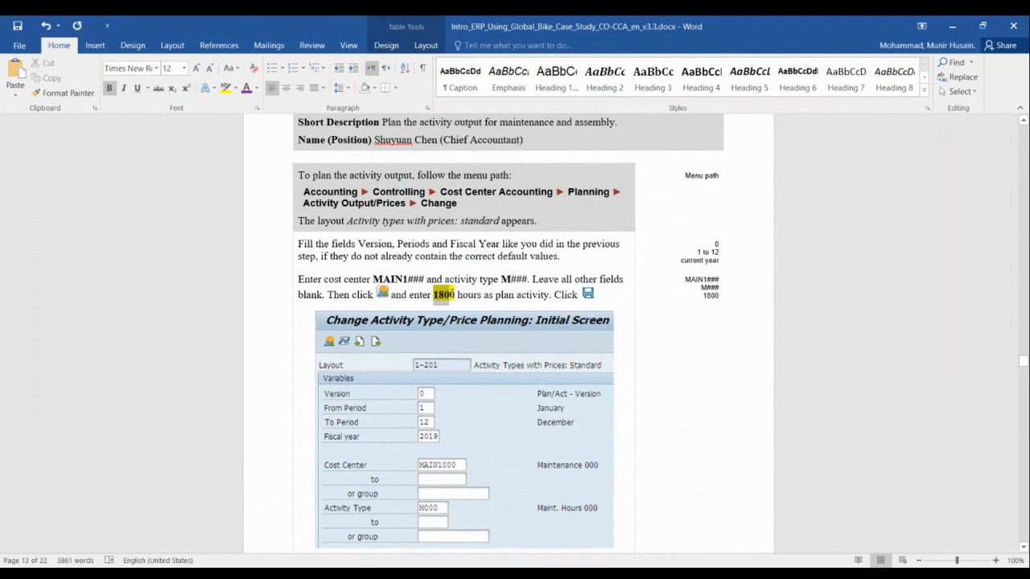
pyautogui.doubleClick(447, 294)
pyautogui.click(448, 297)
pyautogui.scroll(-4, 443, 296)
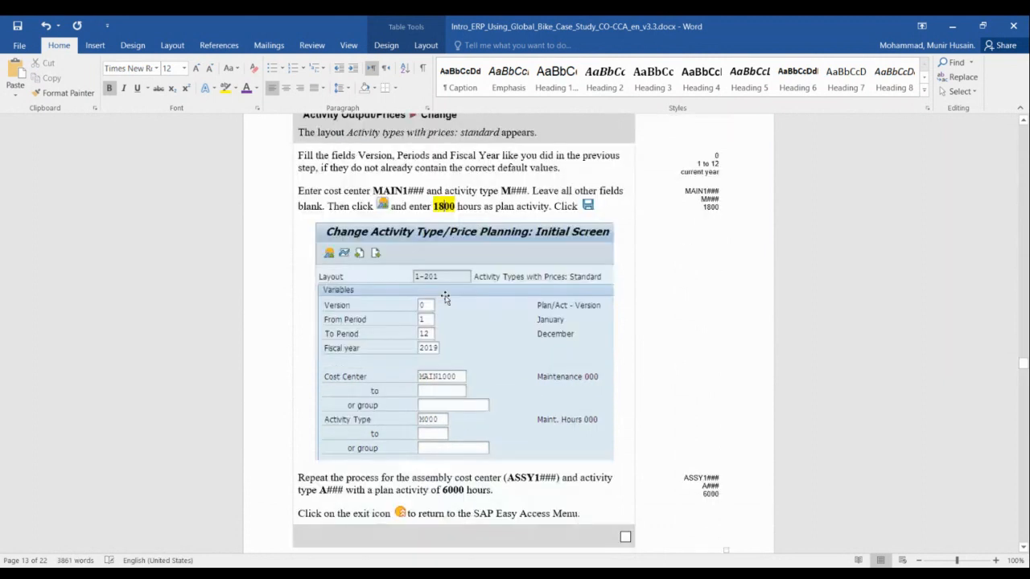
pyautogui.moveTo(442, 417); pyautogui.dragTo(465, 417)
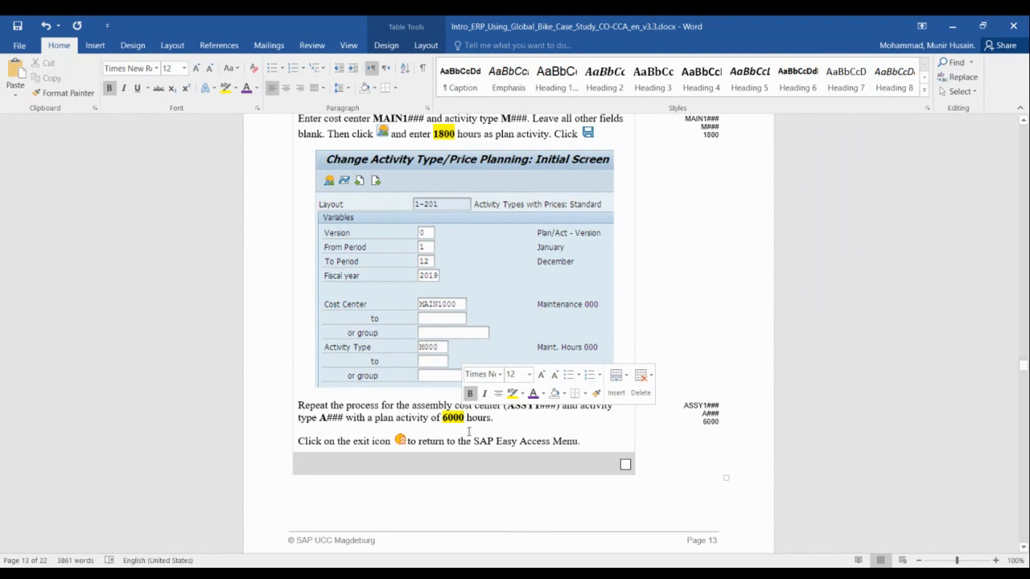
pyautogui.scroll(1, 467, 428)
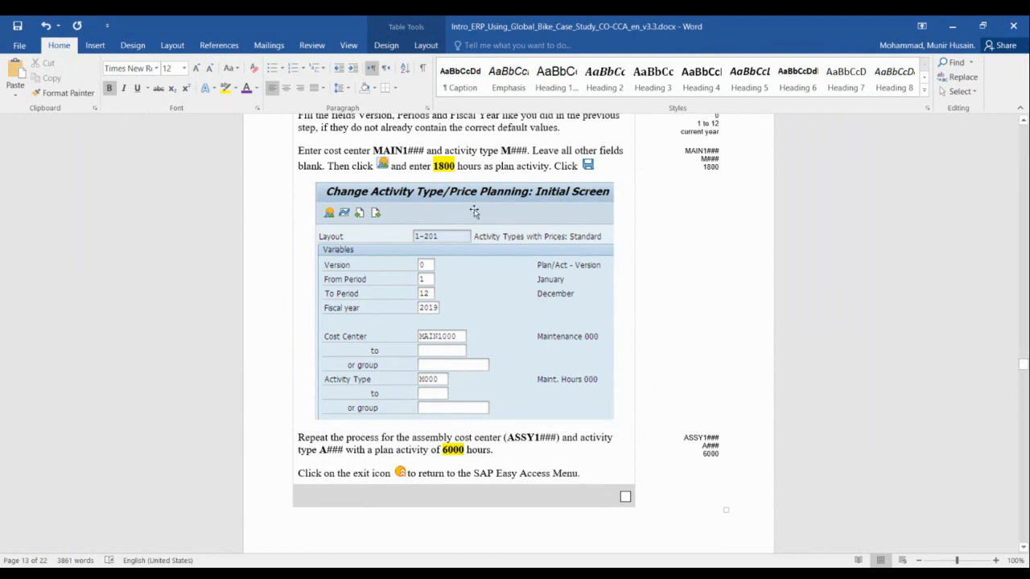
pyautogui.doubleClick(444, 166)
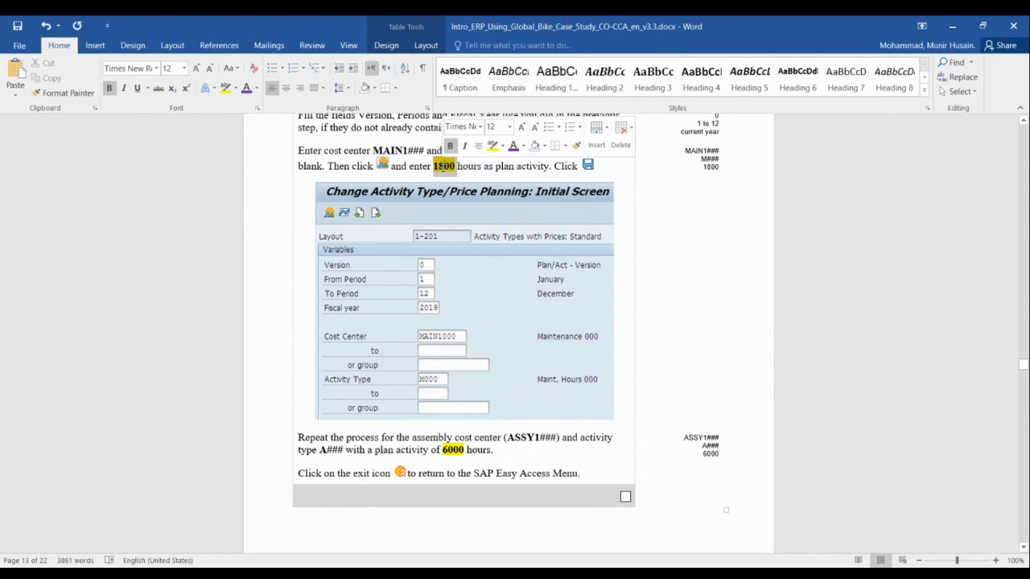
pyautogui.doubleClick(454, 450)
pyautogui.scroll(3, 470, 456)
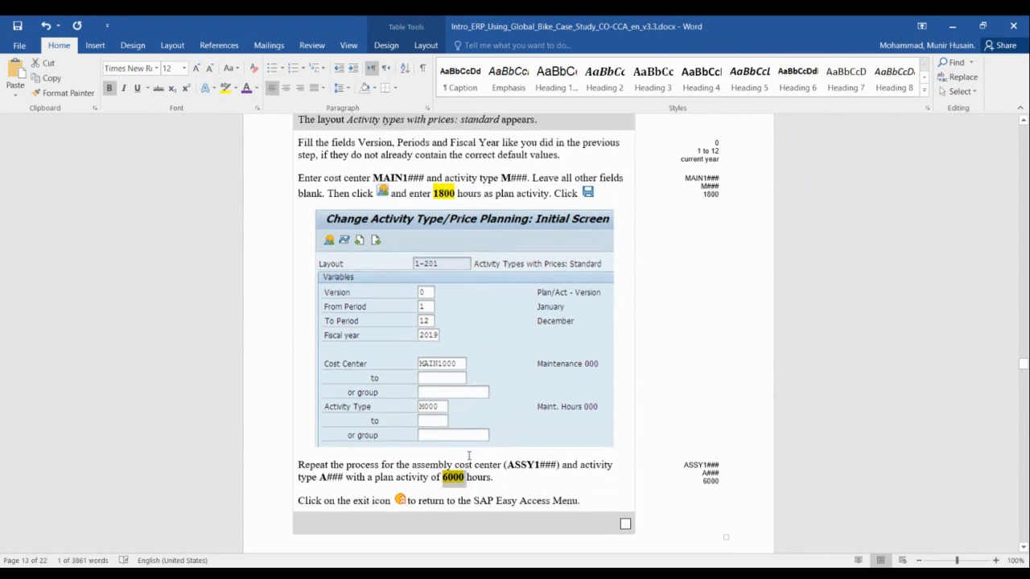
pyautogui.scroll(2, 468, 457)
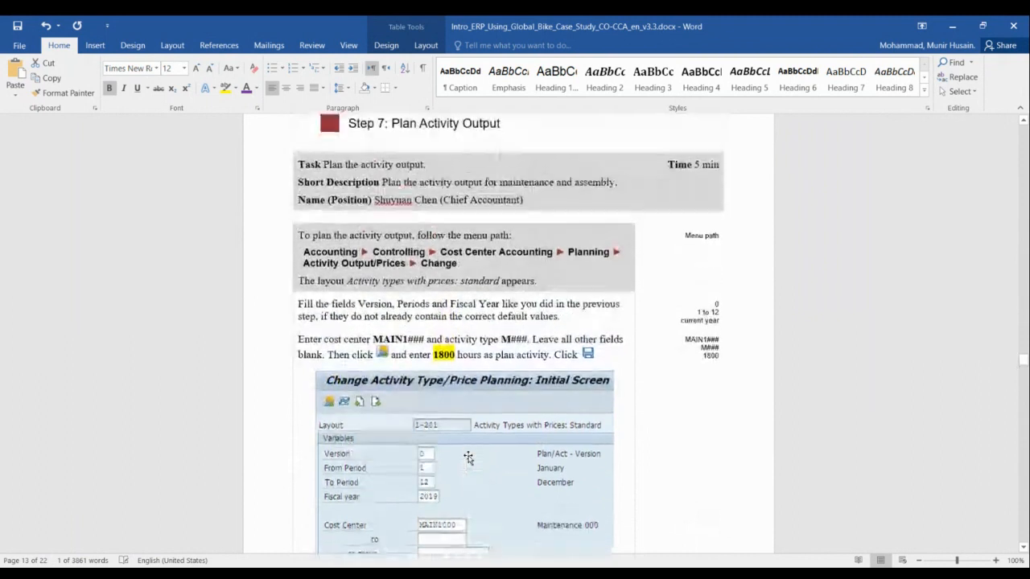
# Step: Switch to SAP, leave statistical key figure planning for the SAP Easy Access screen, and collapse the Cost Center Group folder
pyautogui.hotkey('alt', 'Tab')
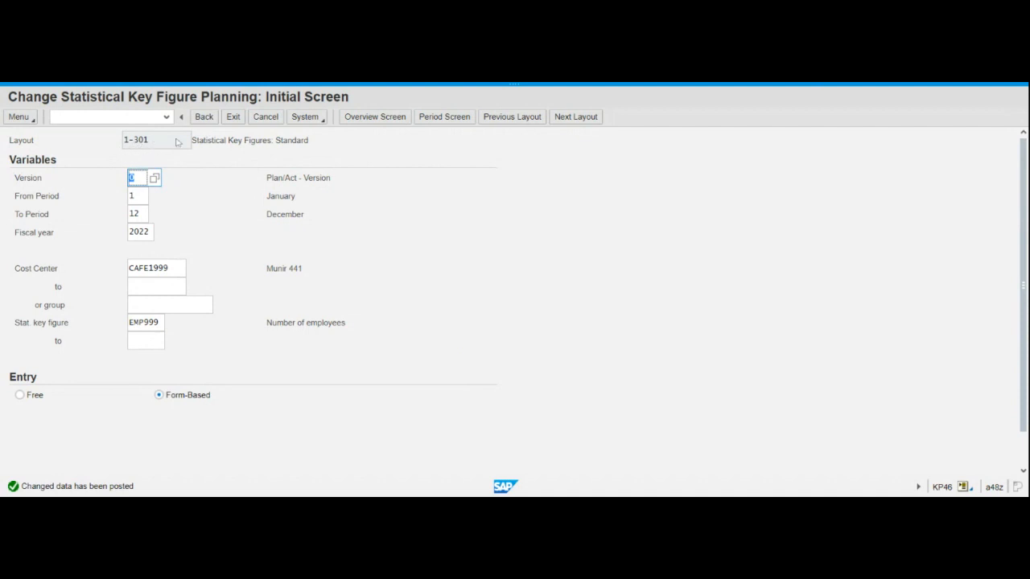
pyautogui.click(205, 121)
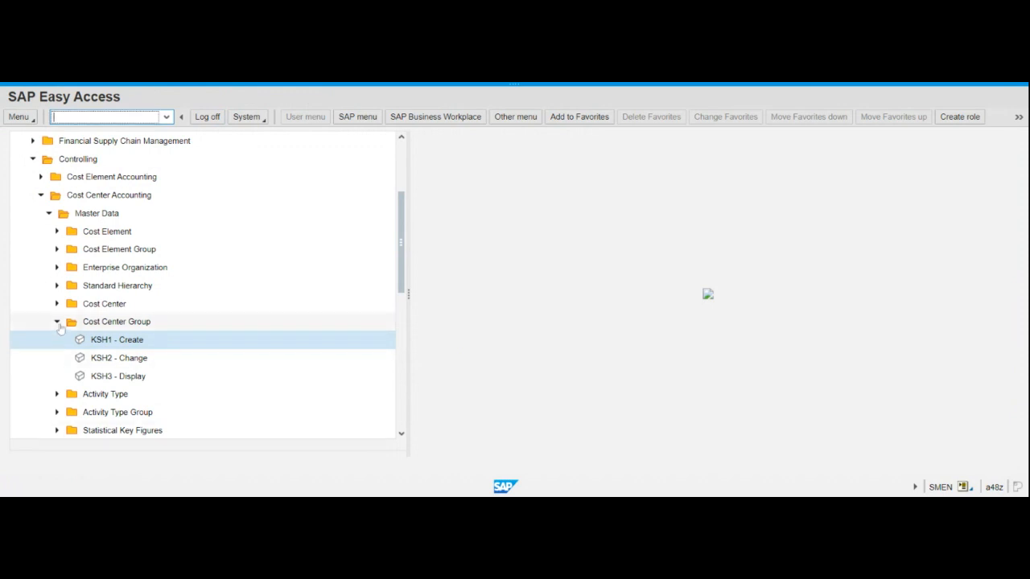
pyautogui.click(58, 323)
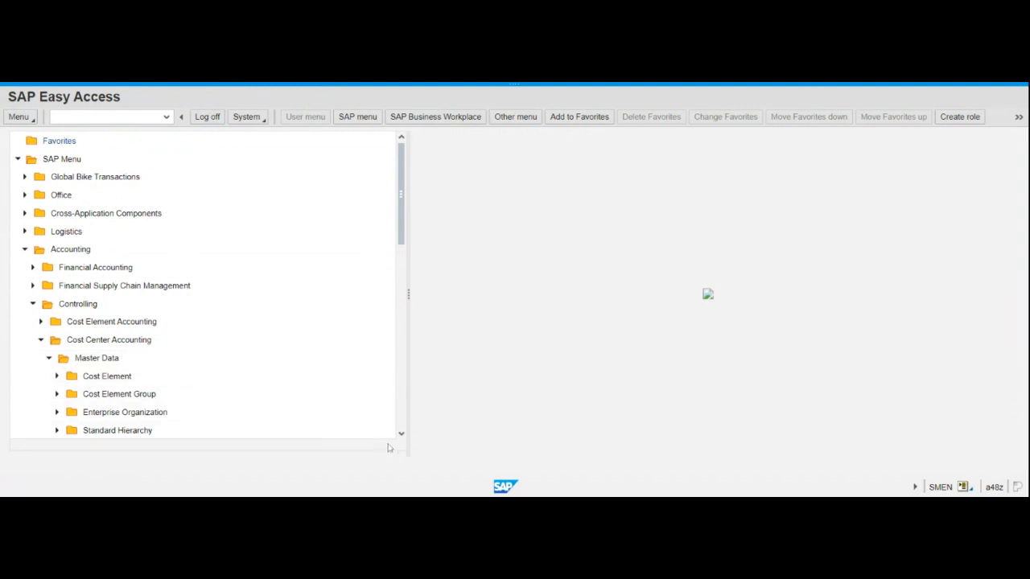
pyautogui.scroll(-3, 403, 435)
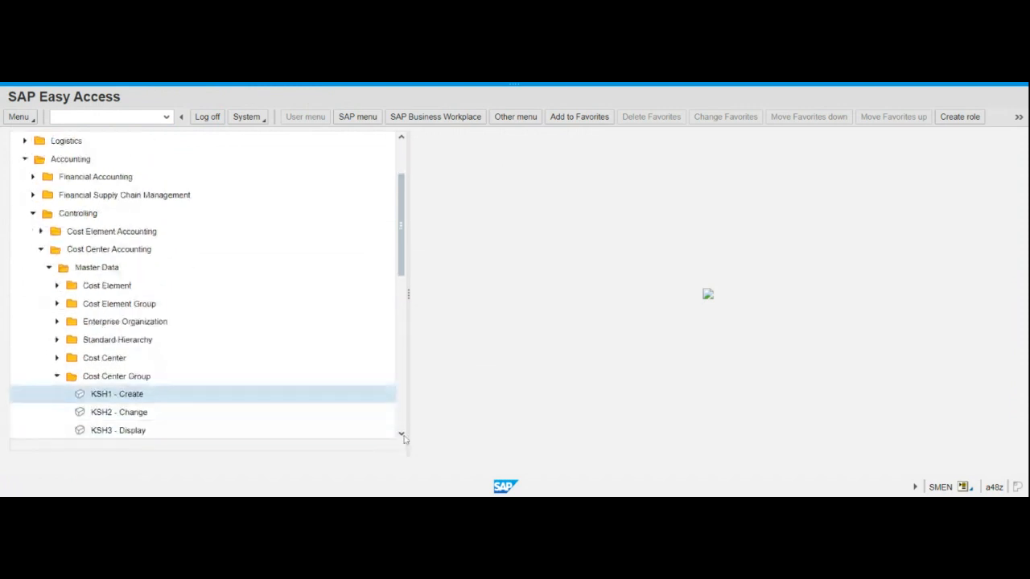
pyautogui.click(400, 434)
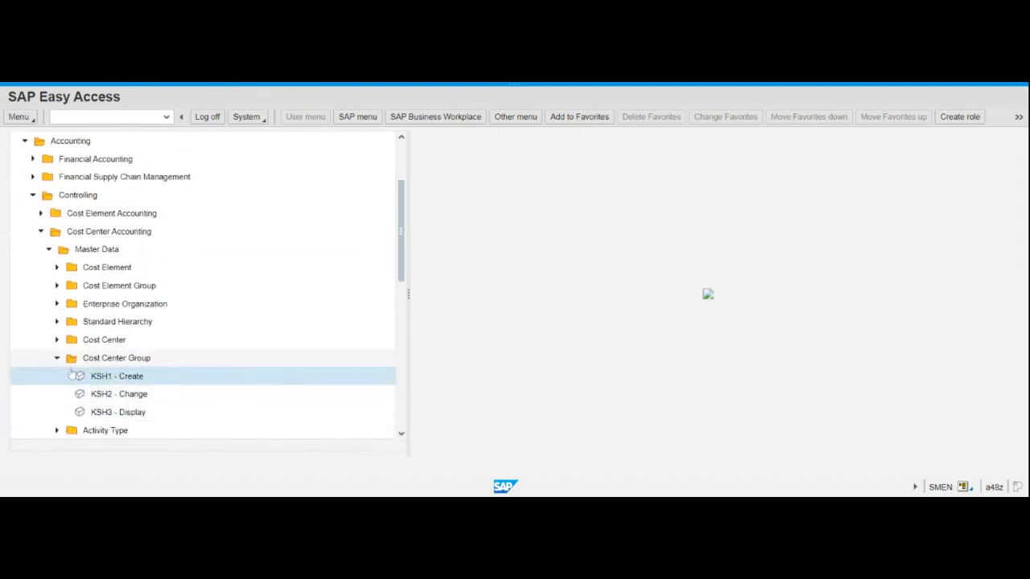
pyautogui.click(57, 358)
# Step: Collapse the Master Data folder under Cost Center Accounting
pyautogui.click(401, 434)
pyautogui.click(401, 435)
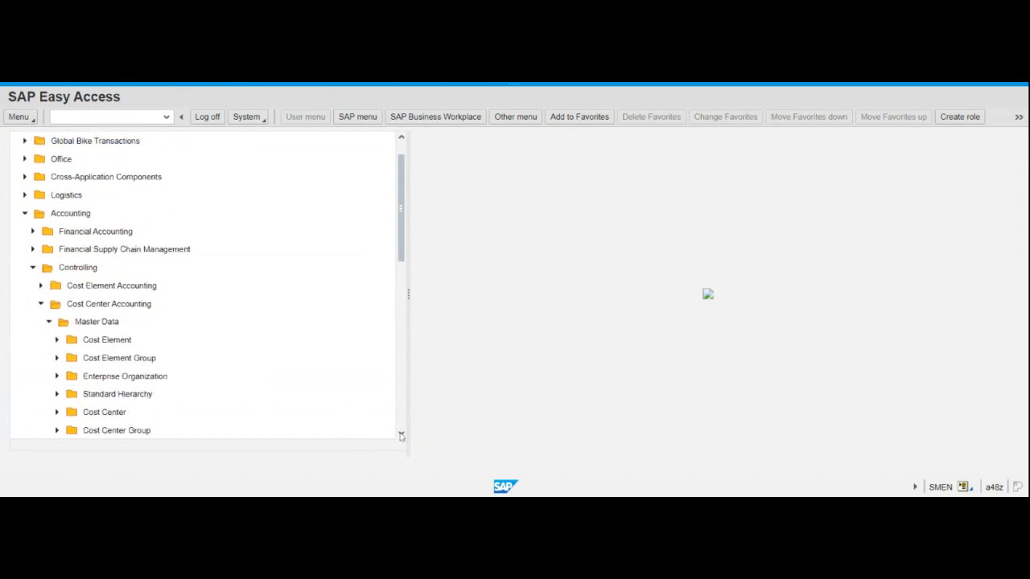
pyautogui.click(402, 436)
pyautogui.click(402, 435)
pyautogui.click(402, 436)
pyautogui.click(402, 435)
pyautogui.click(401, 435)
pyautogui.click(402, 436)
pyautogui.click(401, 436)
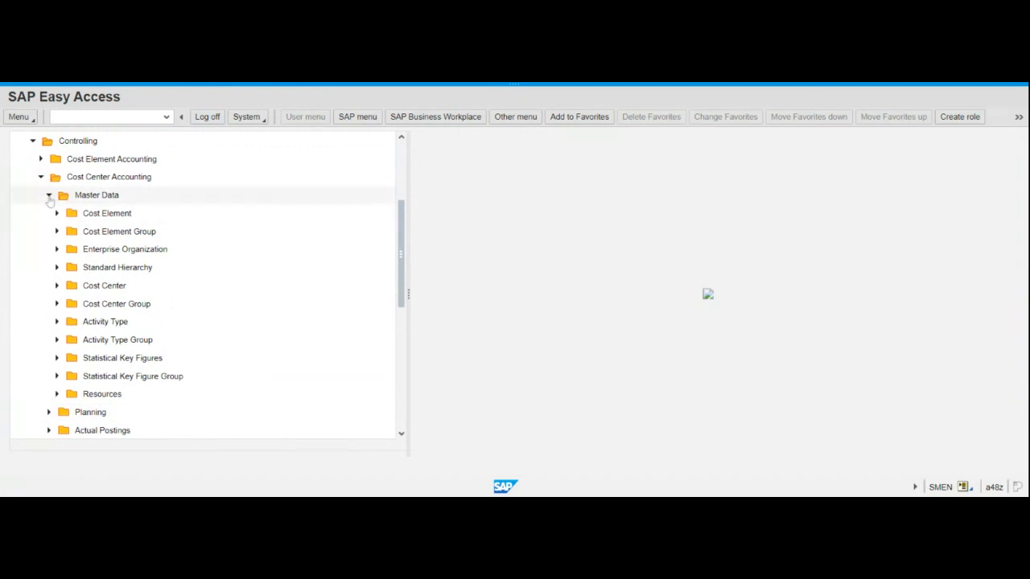
pyautogui.click(49, 196)
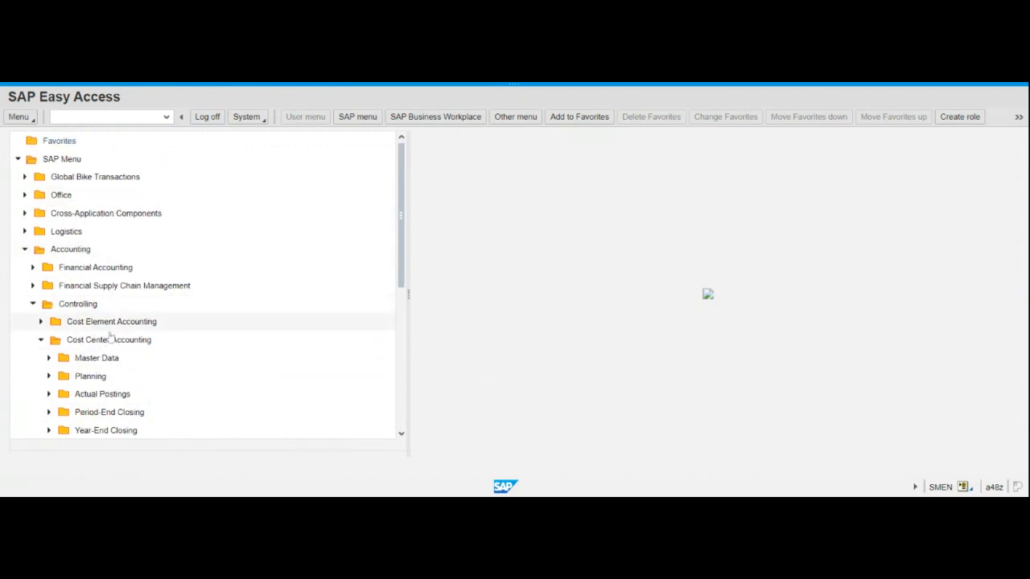
# Step: Expand the Planning folder under Controlling > Cost Center Accounting
pyautogui.click(402, 436)
pyautogui.click(401, 435)
pyautogui.click(401, 435)
pyautogui.click(402, 435)
pyautogui.click(401, 435)
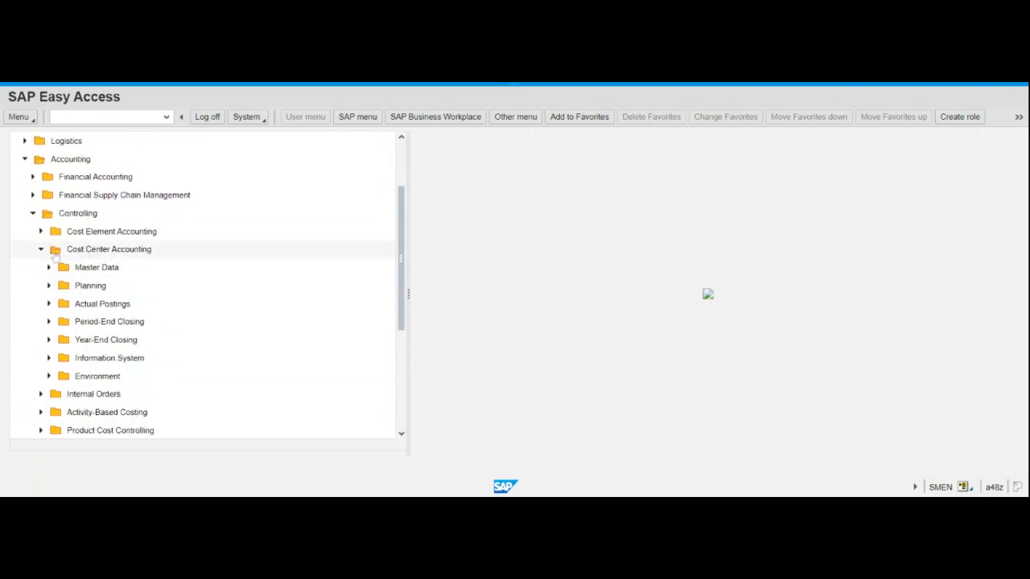
pyautogui.click(83, 213)
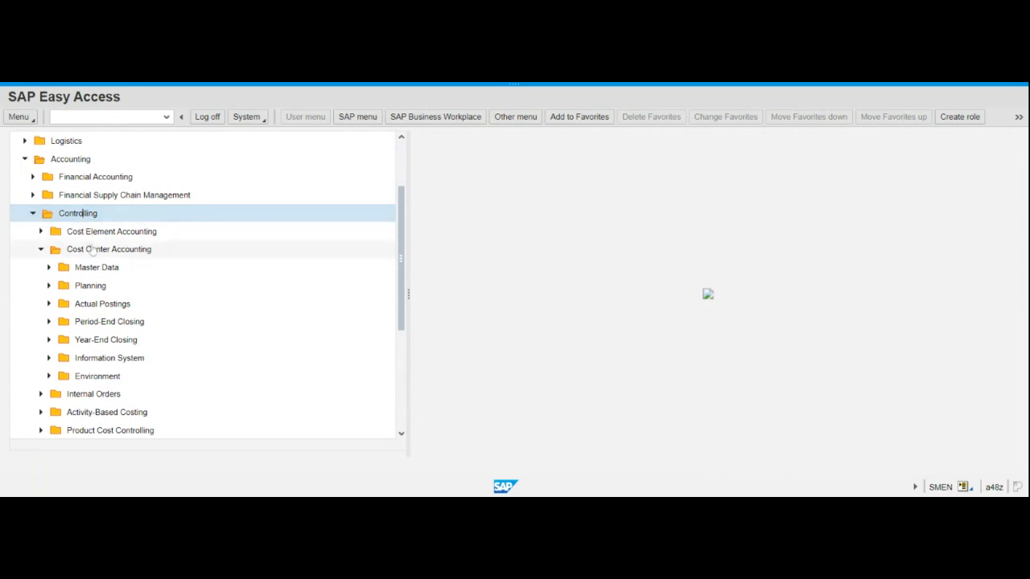
pyautogui.click(93, 251)
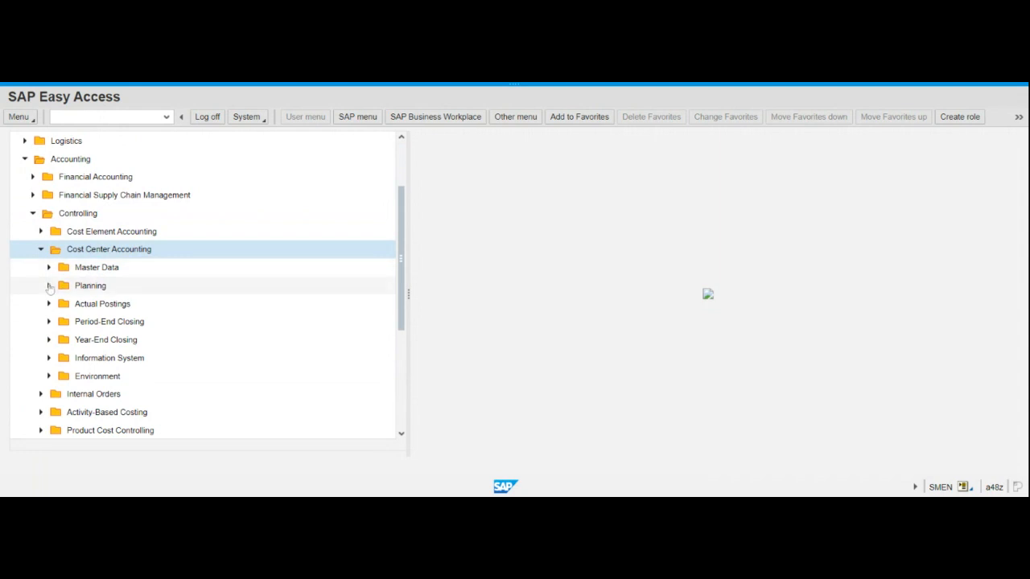
pyautogui.click(203, 288)
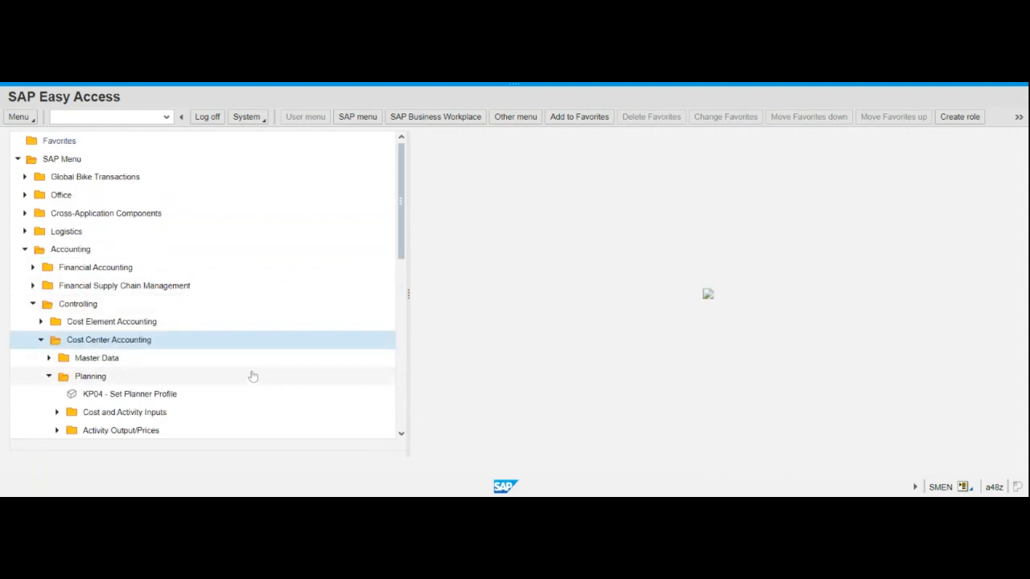
# Step: Expand Activity Output/Prices within Planning and select the KP26 - Change transaction
pyautogui.scroll(-1, 290, 386)
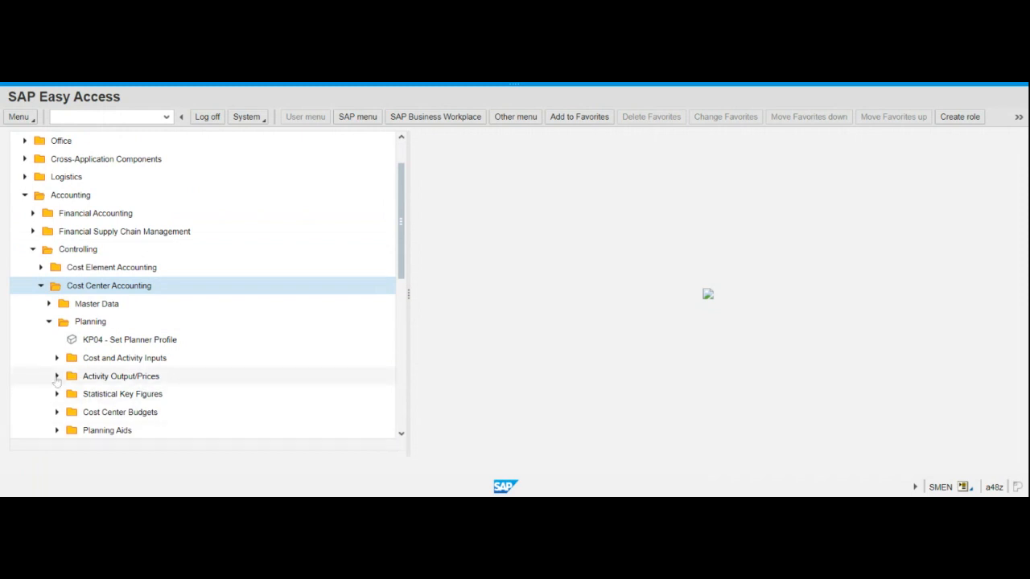
pyautogui.click(97, 376)
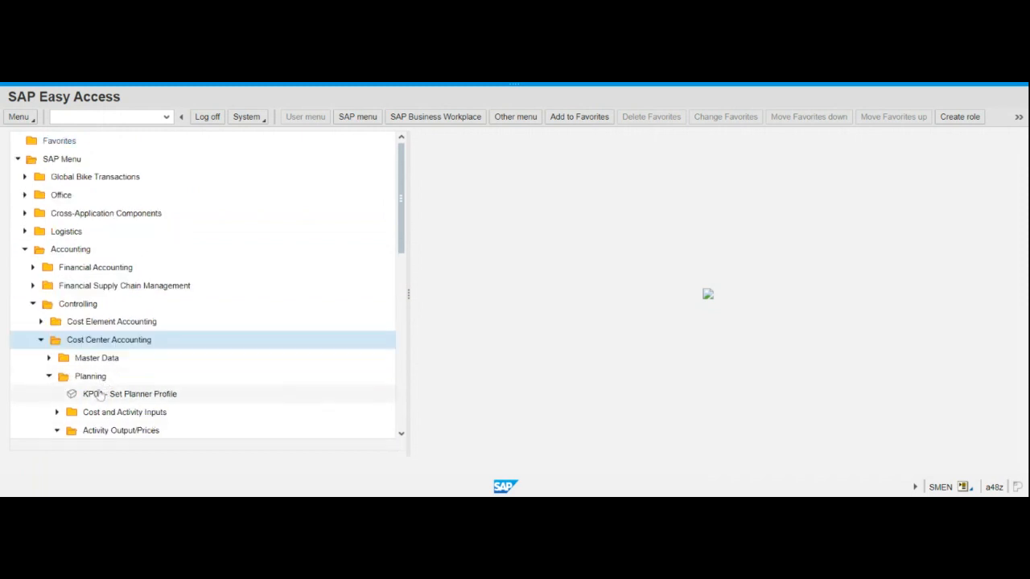
pyautogui.scroll(-5, 397, 439)
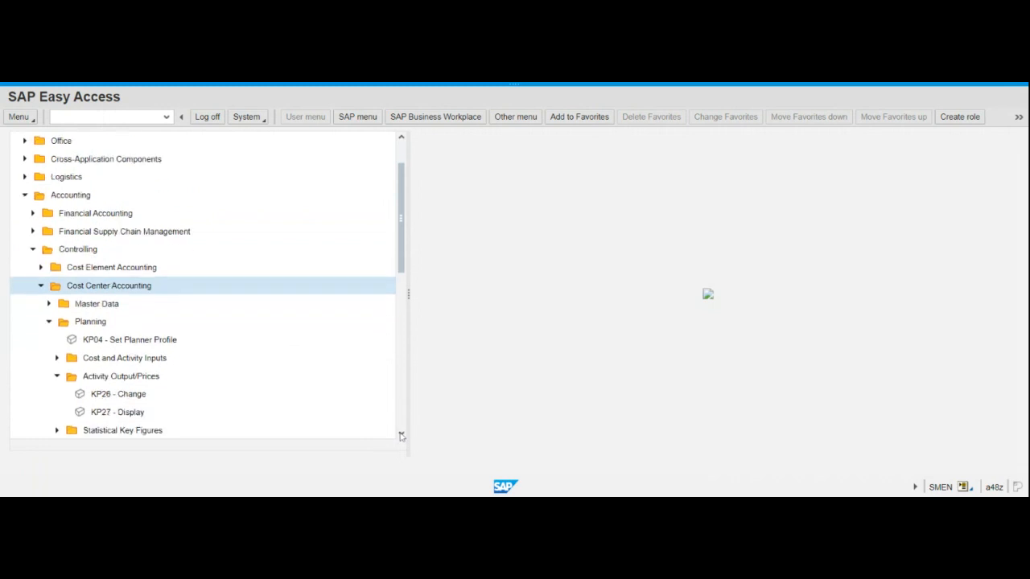
pyautogui.click(134, 358)
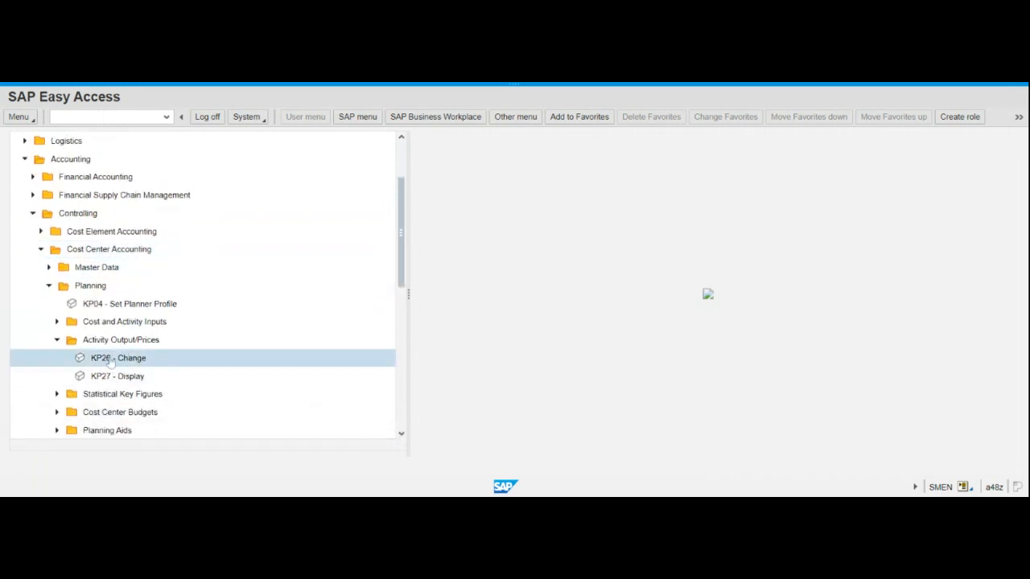
# Step: Run transaction KP26 to open the initial screen for changing activity type and price planning
pyautogui.click(105, 116)
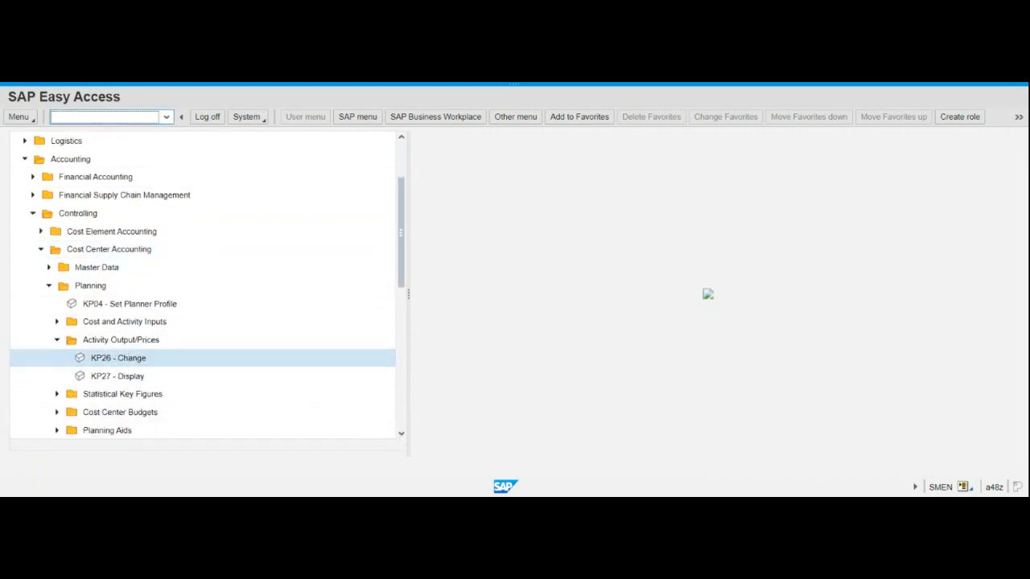
pyautogui.write('KP26')
pyautogui.moveTo(74, 117); pyautogui.dragTo(46, 122)
pyautogui.press('Return')
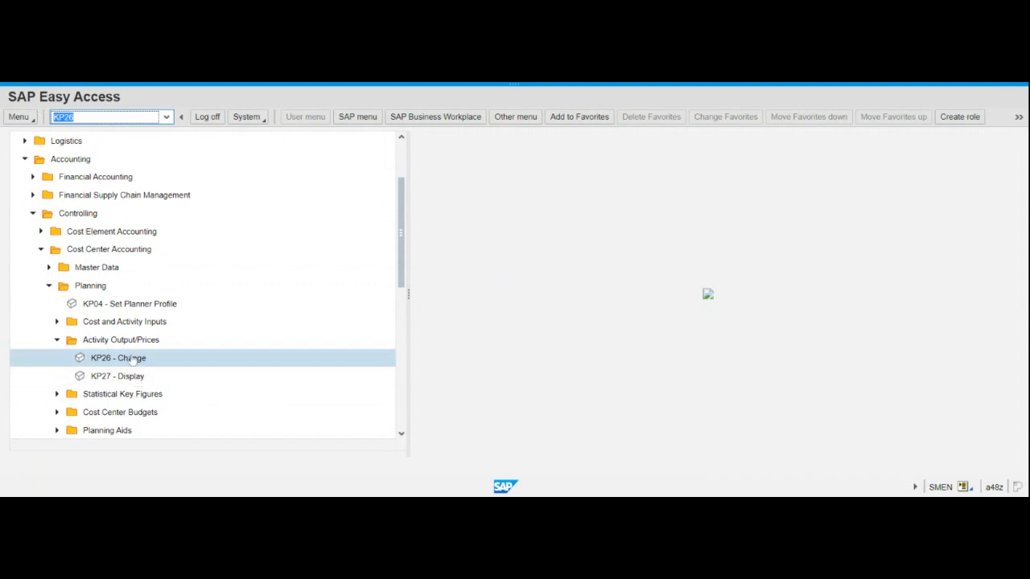
pyautogui.doubleClick(140, 365)
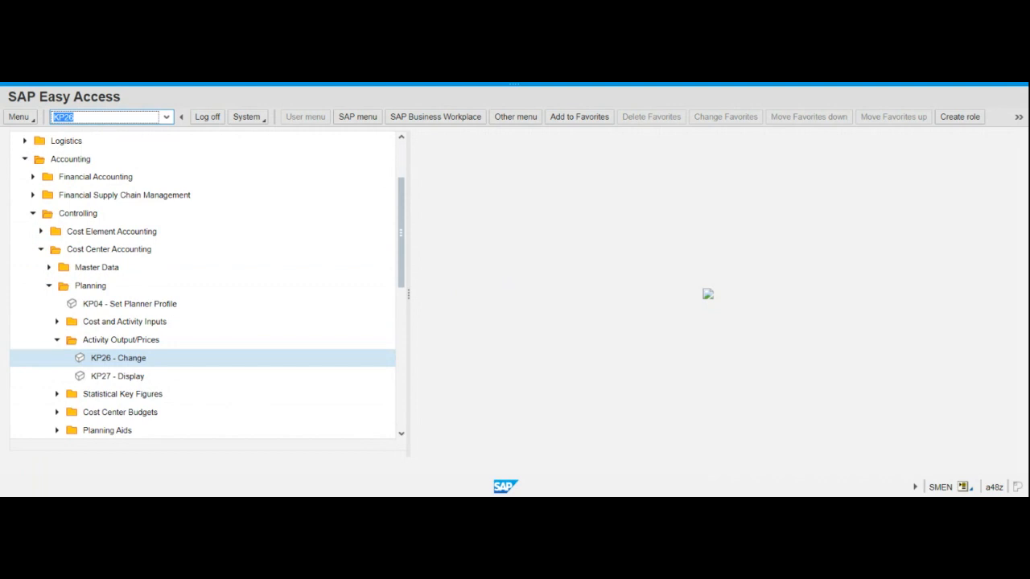
pyautogui.click(100, 117)
pyautogui.press('Return')
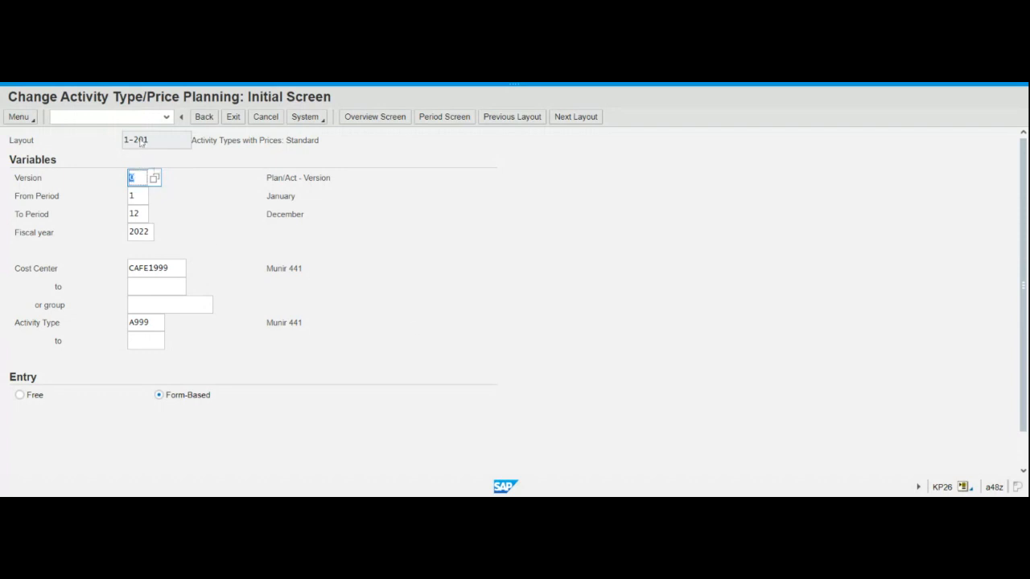
# Step: Set the cost center to MAIN1999 and the activity type to M999, and open the planning overview screen
pyautogui.click(202, 271)
pyautogui.moveTo(172, 270); pyautogui.dragTo(129, 271)
pyautogui.press('BackSpace')
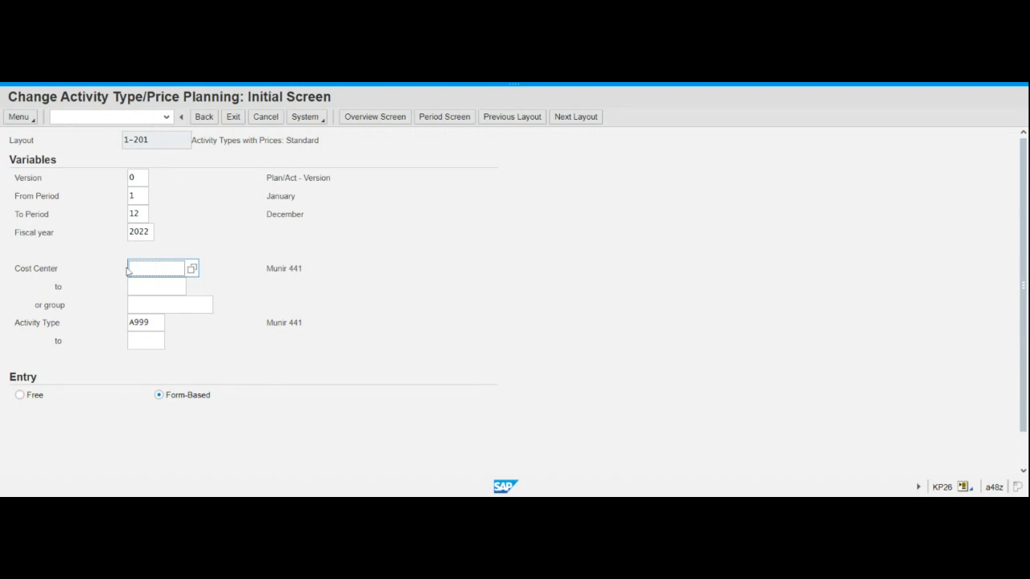
pyautogui.write('M')
pyautogui.press('Down')
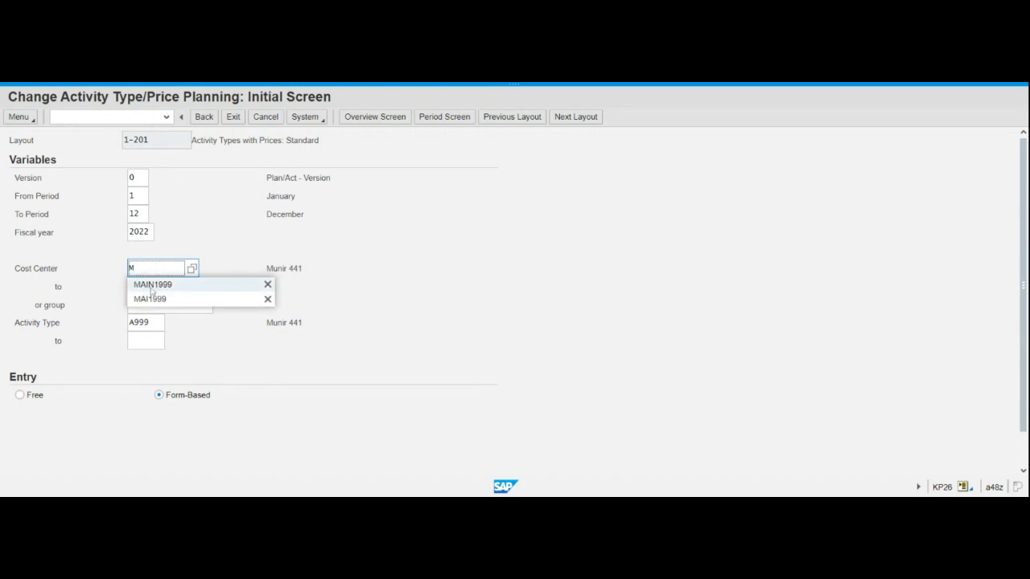
pyautogui.press('Return')
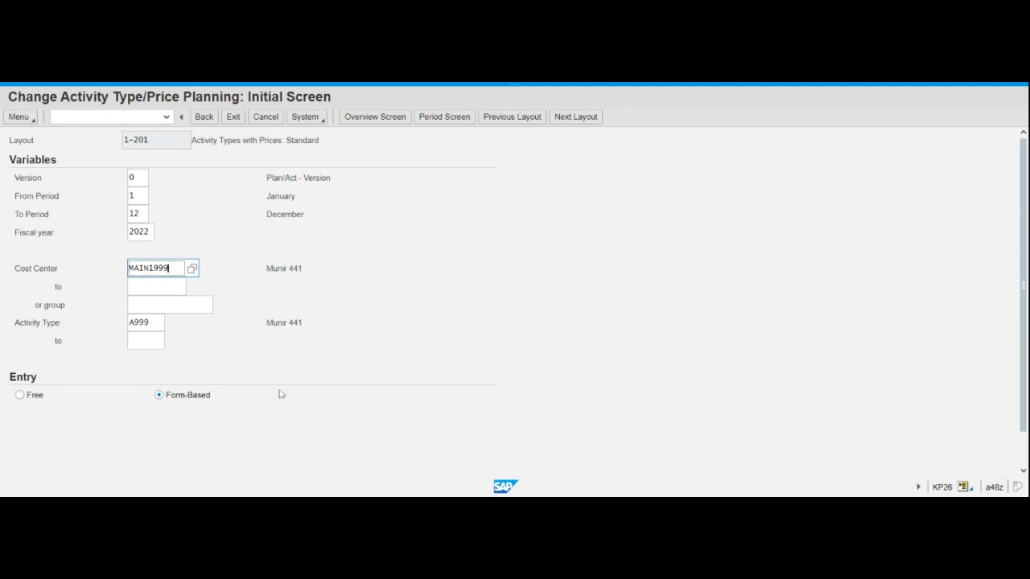
pyautogui.click(132, 323)
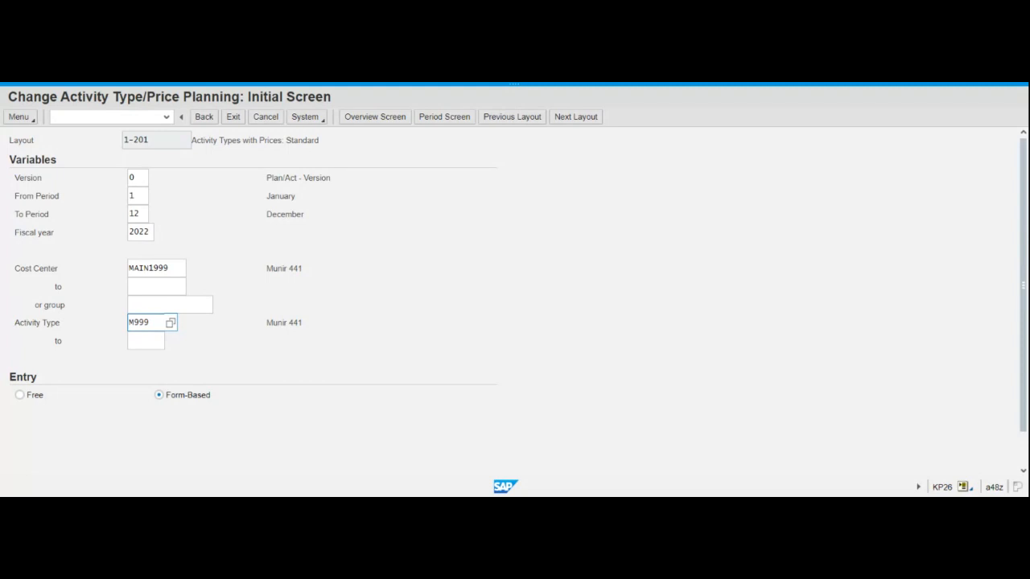
pyautogui.click(382, 120)
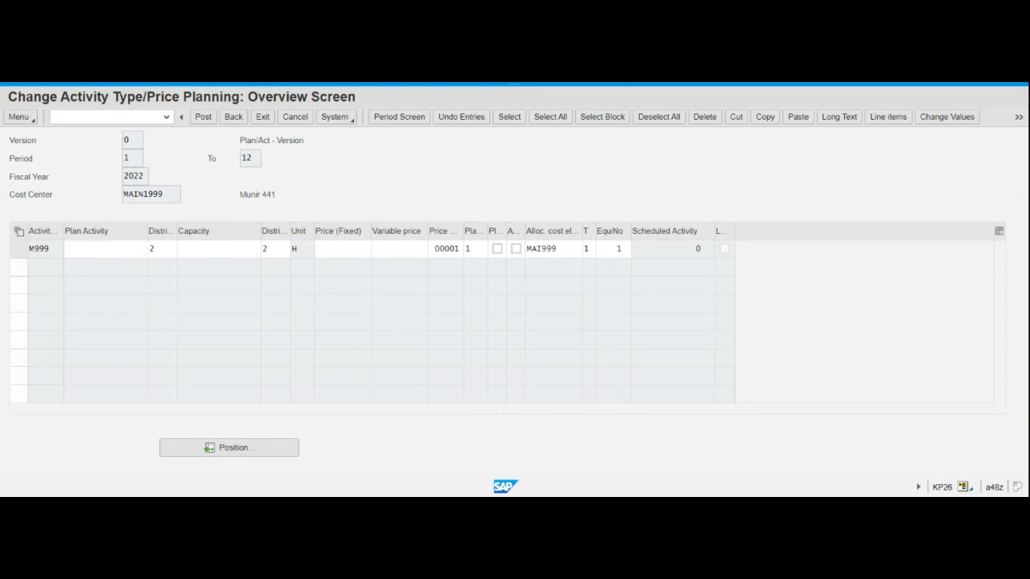
# Step: Enter 1800 hours as the plan activity for M999 and post the data
pyautogui.click(112, 256)
pyautogui.write('1800')
pyautogui.click(211, 121)
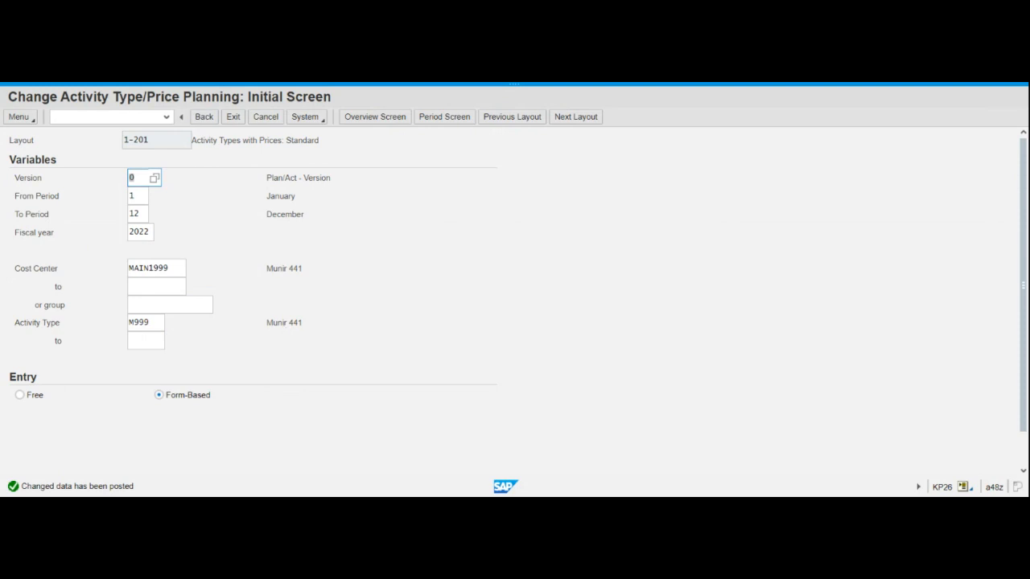
# Step: Set the cost center to ASSY1999 and the activity type to A999, and open the activity planning overview screen
pyautogui.moveTo(149, 268); pyautogui.dragTo(127, 273)
pyautogui.write('ASSY')
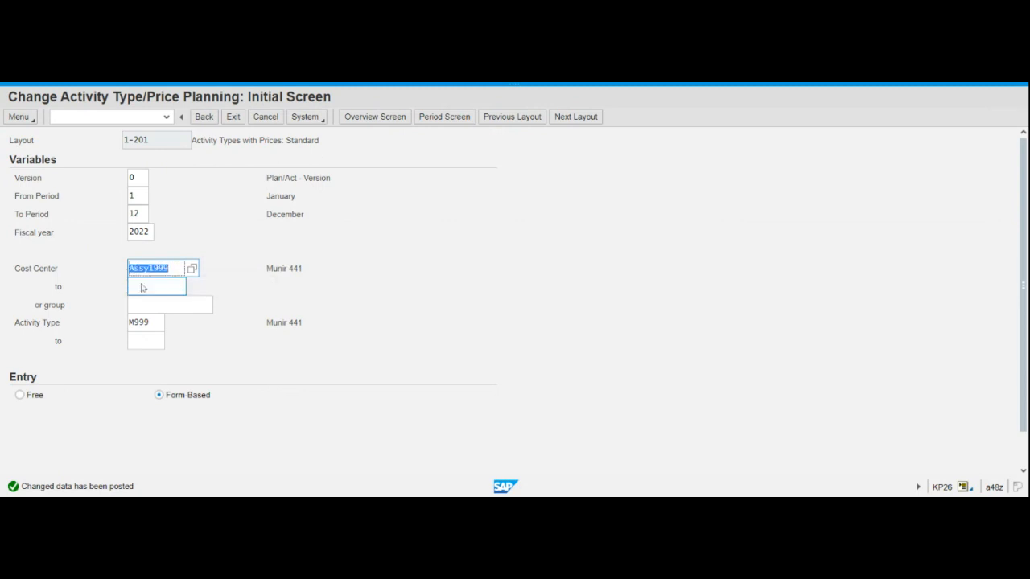
pyautogui.click(131, 323)
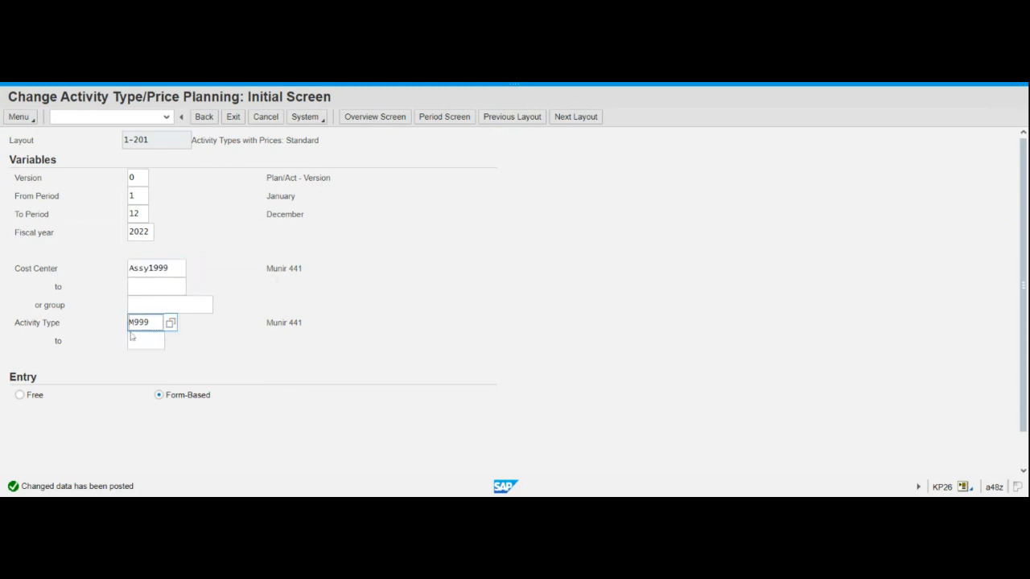
pyautogui.press('Delete')
pyautogui.write('A')
pyautogui.click(369, 119)
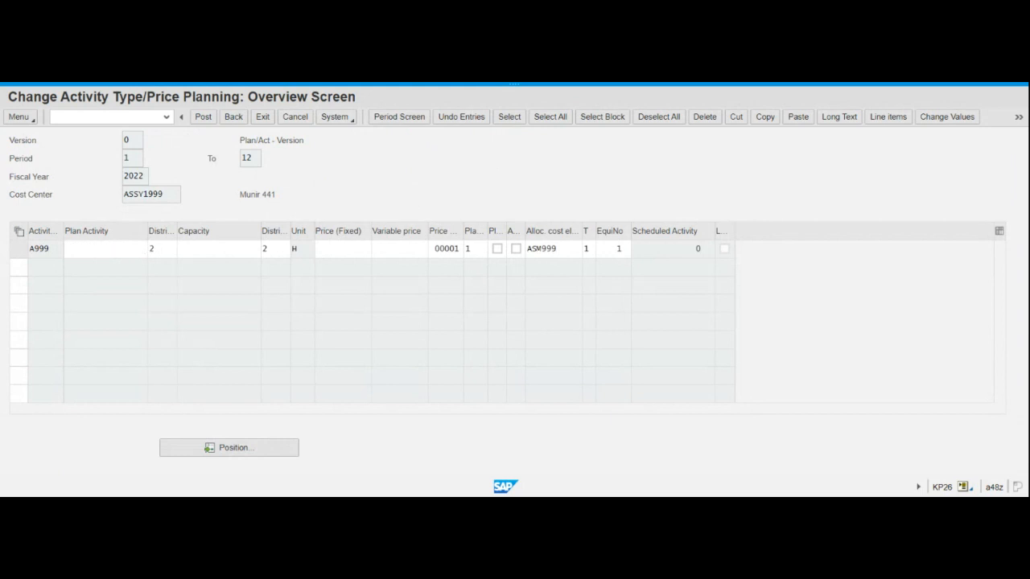
# Step: Enter 6000 hours as the plan activity for A999, post the data, and exit the transaction
pyautogui.write('6000')
pyautogui.press('Return')
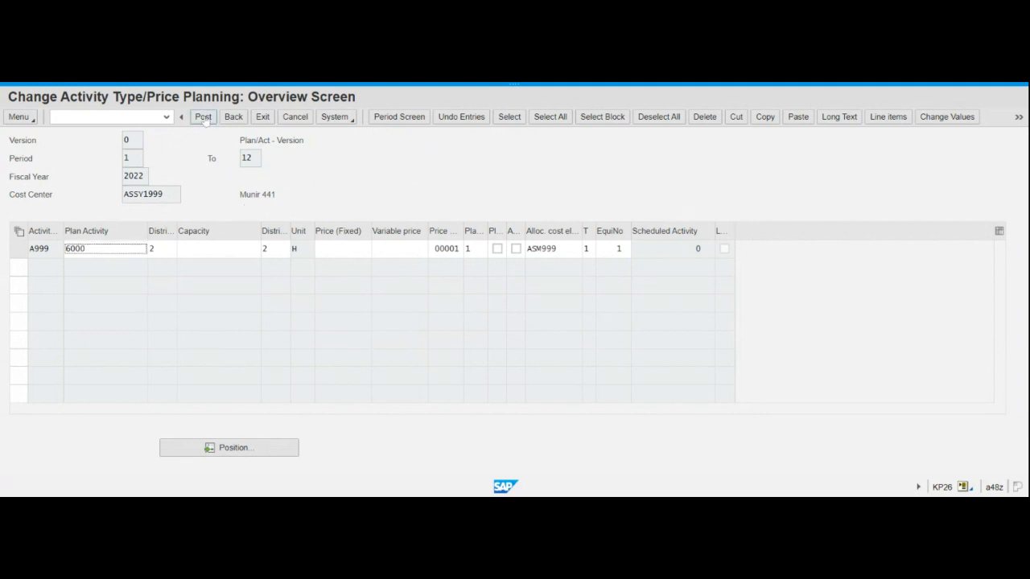
pyautogui.click(203, 117)
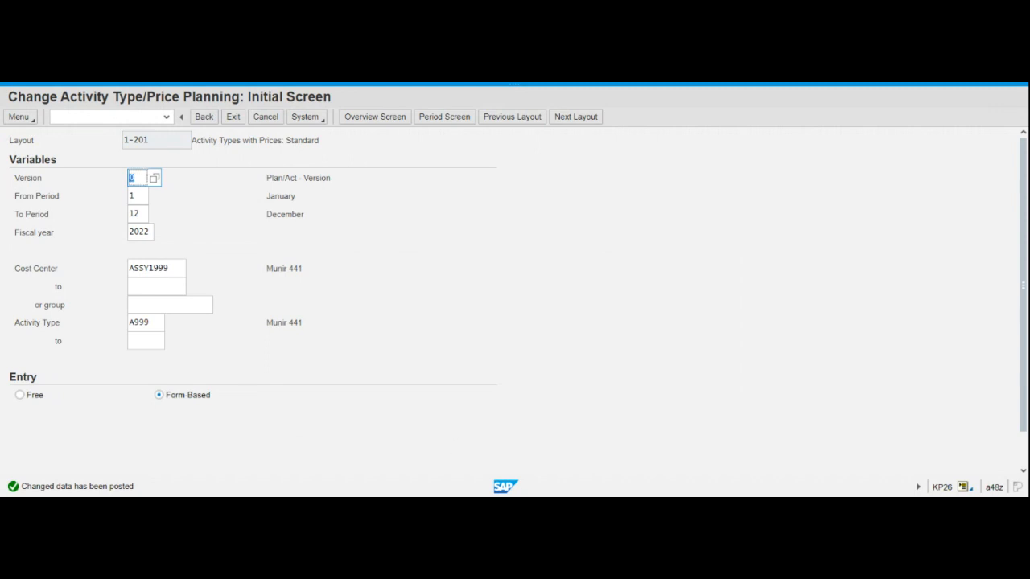
pyautogui.click(233, 118)
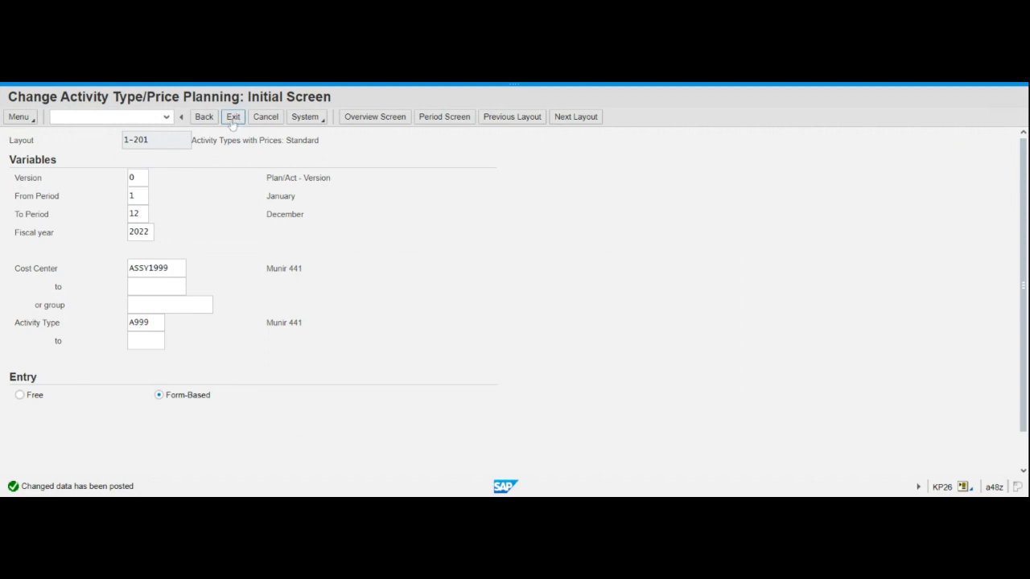
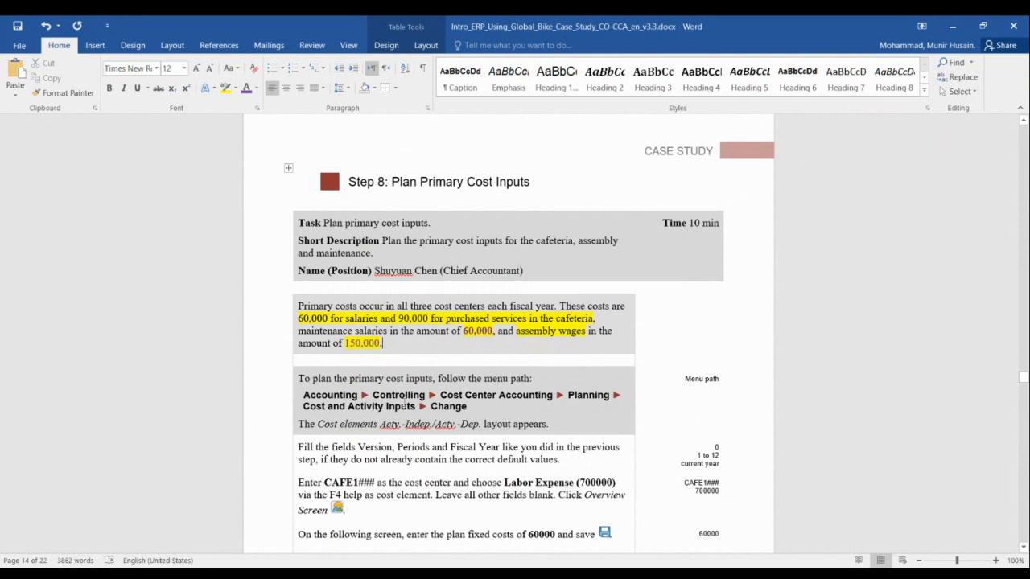
# Step: Switch to the Word case study and review the Step 8 instructions for planning primary cost inputs
pyautogui.scroll(-2, 402, 410)
pyautogui.scroll(-2, 402, 416)
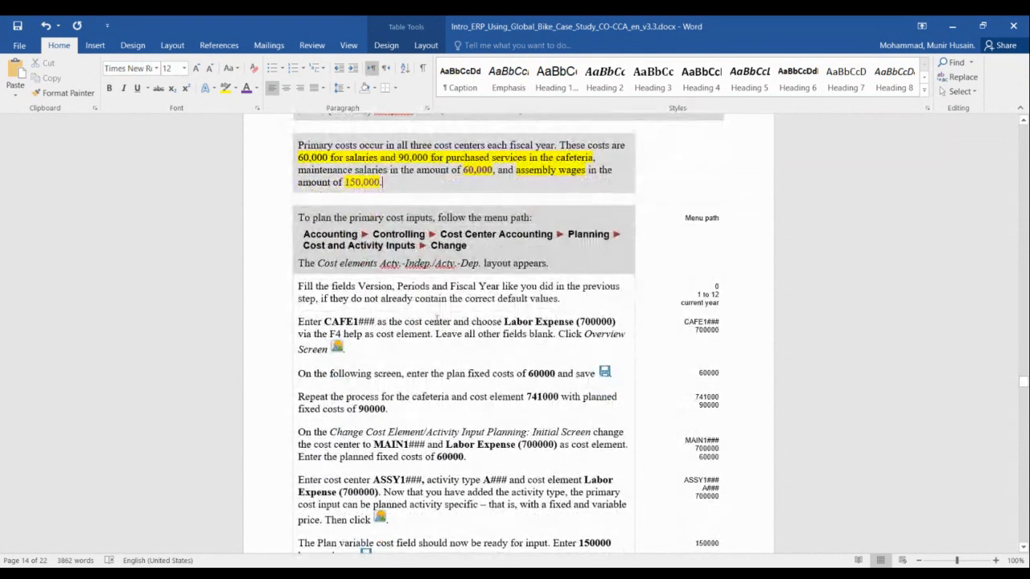
pyautogui.scroll(2, 397, 322)
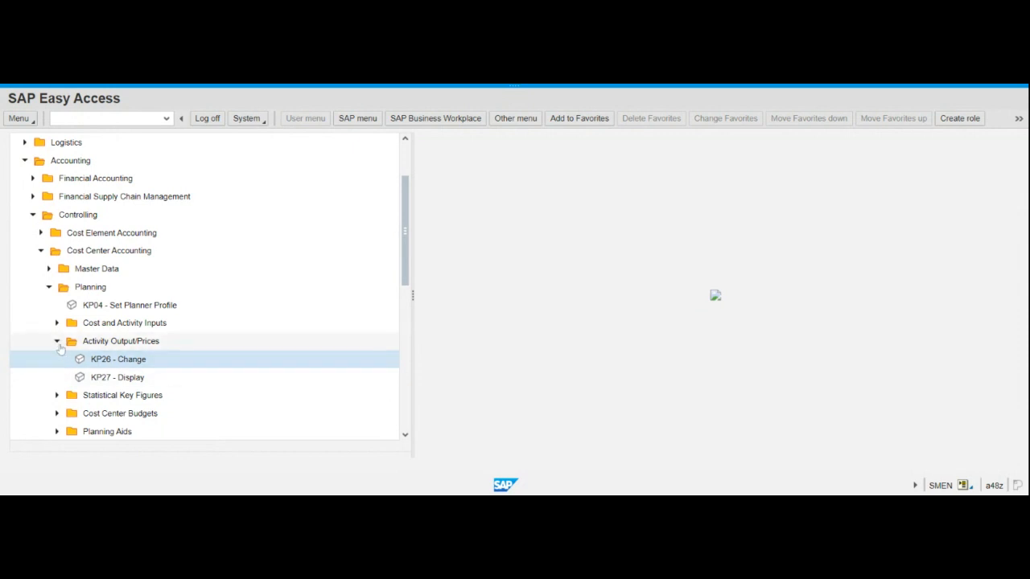
# Step: In the SAP menu, collapse Activity Output/Prices, expand Cost and Activity Inputs within Planning, and select KP06 - Change
pyautogui.scroll(3, 60, 349)
pyautogui.scroll(-1, 158, 379)
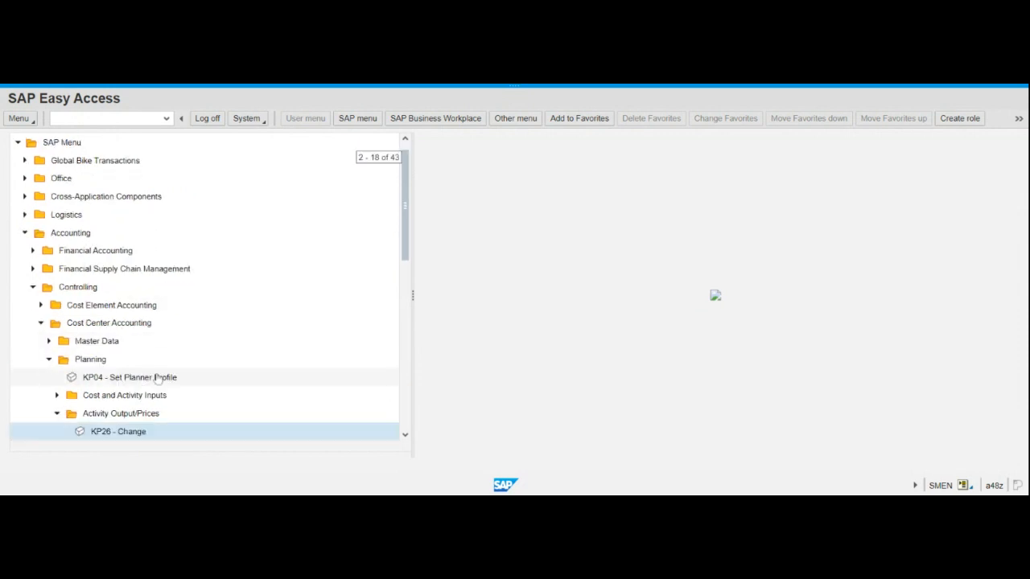
pyautogui.scroll(-3, 157, 379)
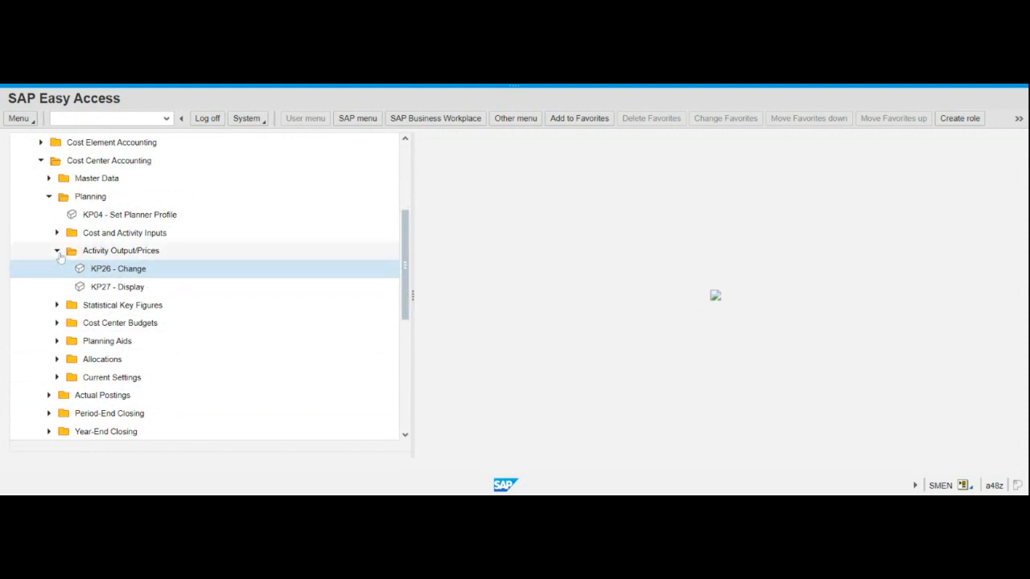
pyautogui.click(57, 251)
pyautogui.scroll(-1, 165, 342)
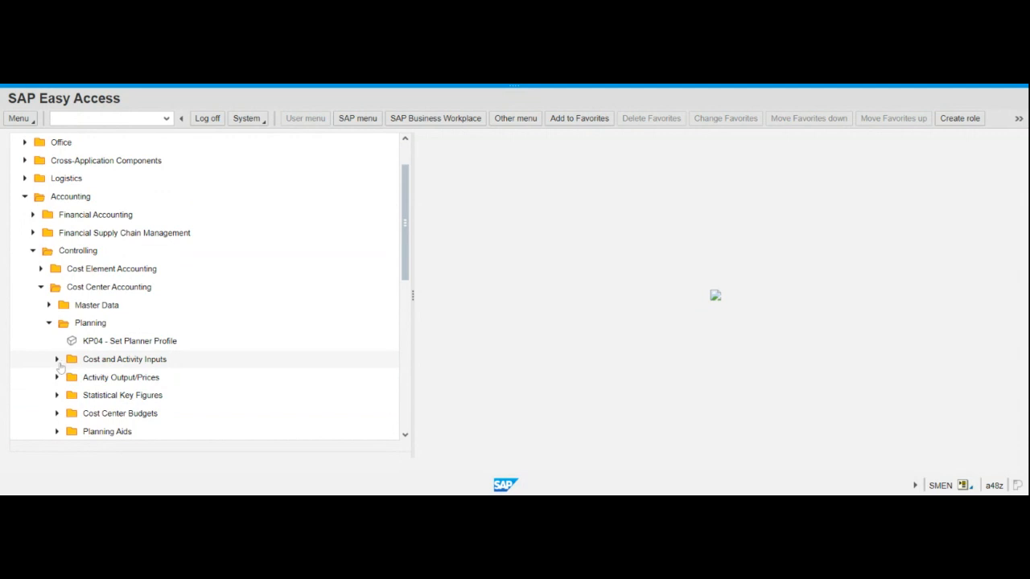
pyautogui.click(57, 361)
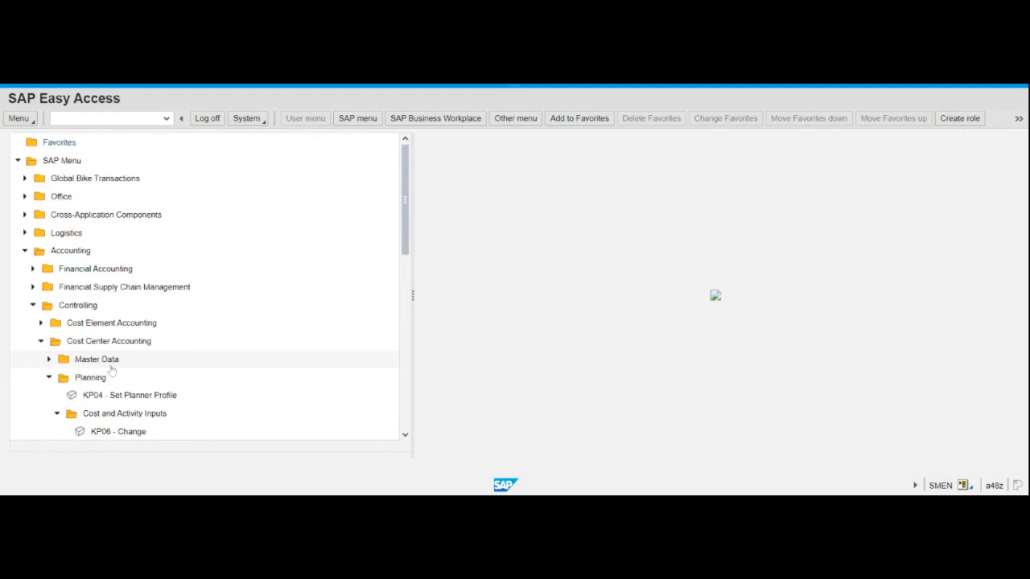
pyautogui.scroll(-1, 274, 378)
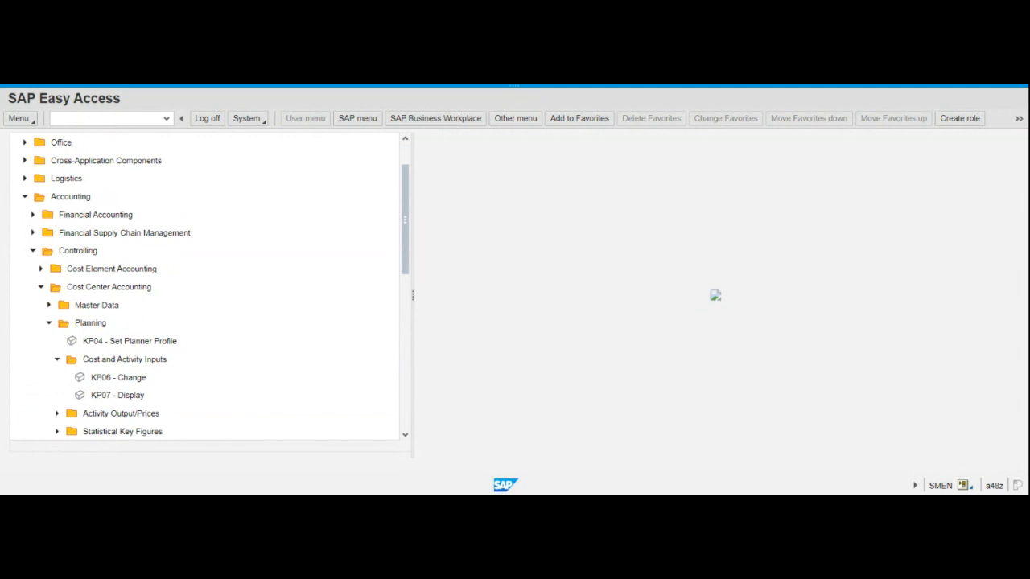
pyautogui.click(134, 378)
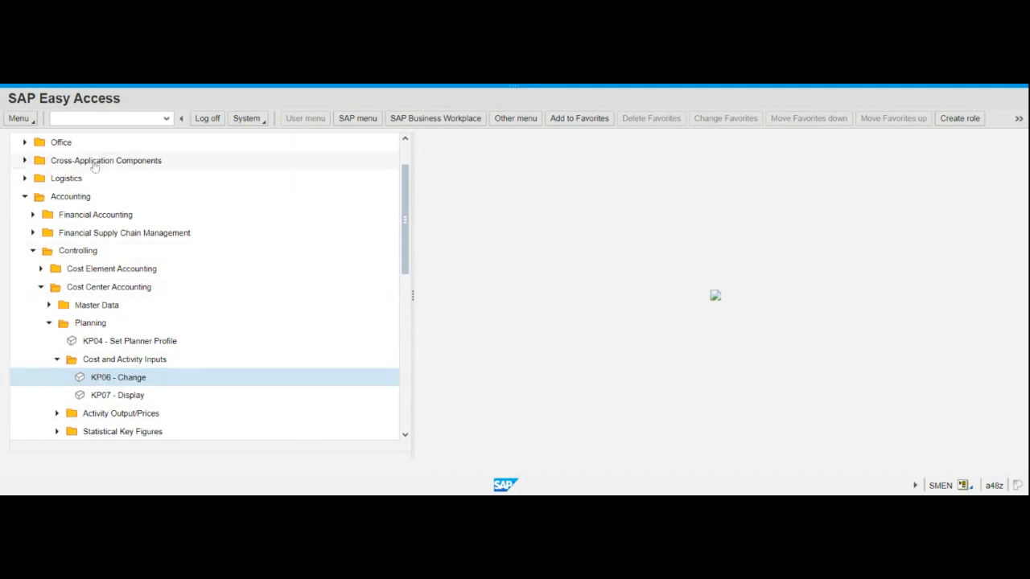
# Step: Run transaction KP06 to open the initial screen for changing cost element and activity input planning
pyautogui.click(93, 119)
pyautogui.write('KP06')
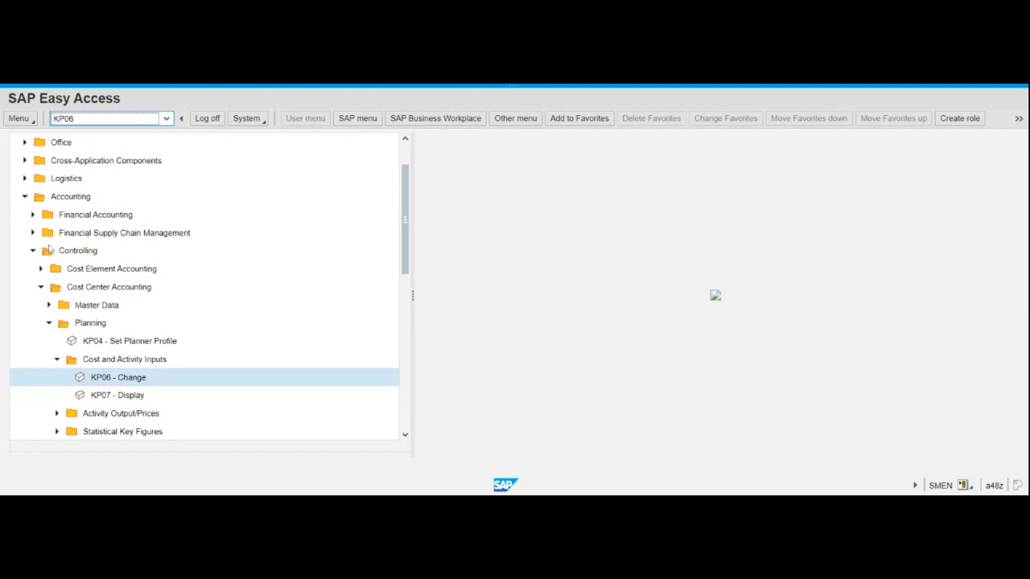
pyautogui.press('Return')
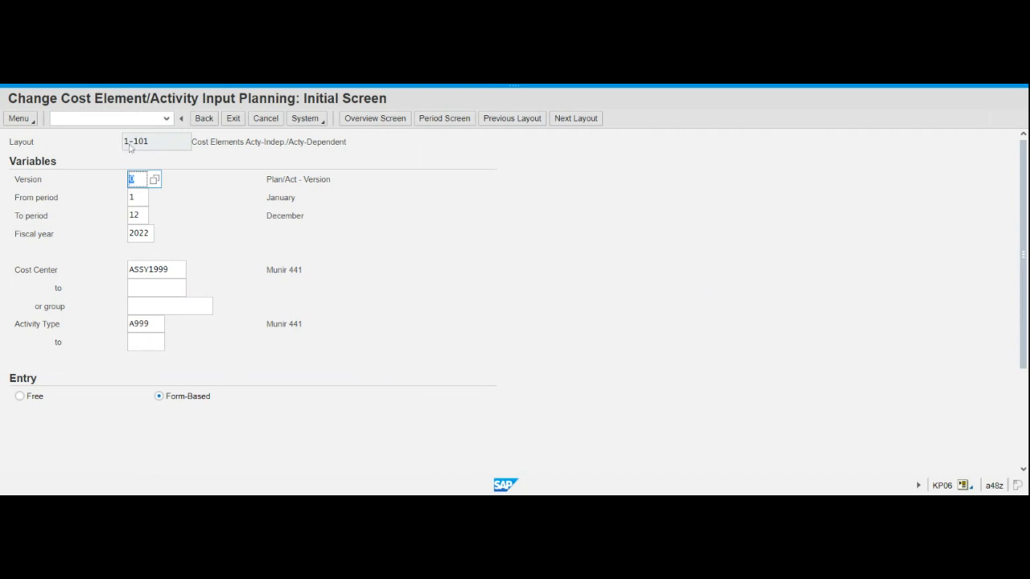
# Step: Set the cost center to CAFE1999 and clear the activity type for cost element planning
pyautogui.click(164, 152)
pyautogui.press('Tab')
pyautogui.press('Tab')
pyautogui.press('Tab')
pyautogui.press('Tab')
pyautogui.press('Tab')
pyautogui.moveTo(149, 269); pyautogui.dragTo(125, 272)
pyautogui.write('CAFE')
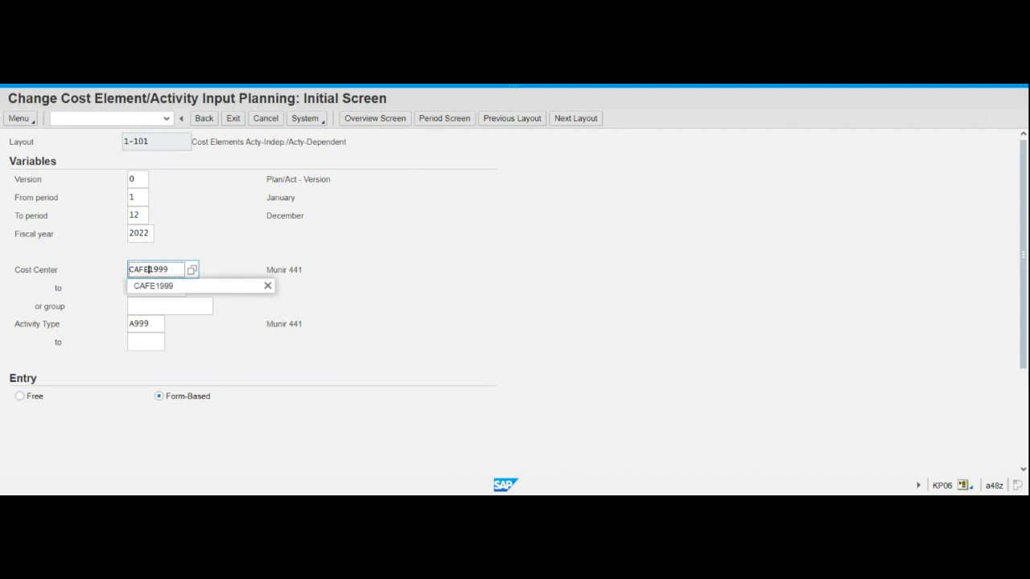
pyautogui.click(201, 285)
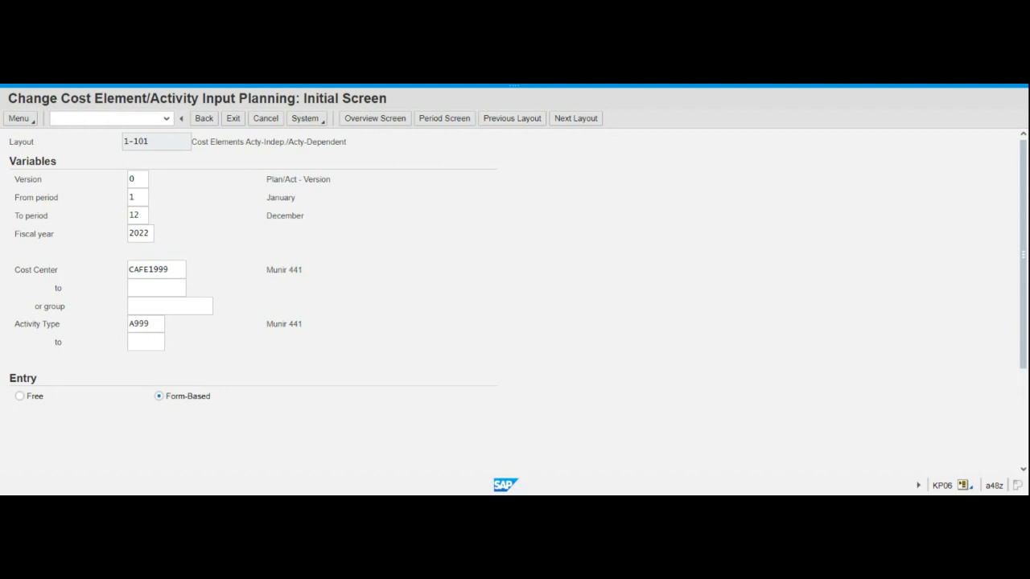
pyautogui.moveTo(161, 324); pyautogui.dragTo(127, 325)
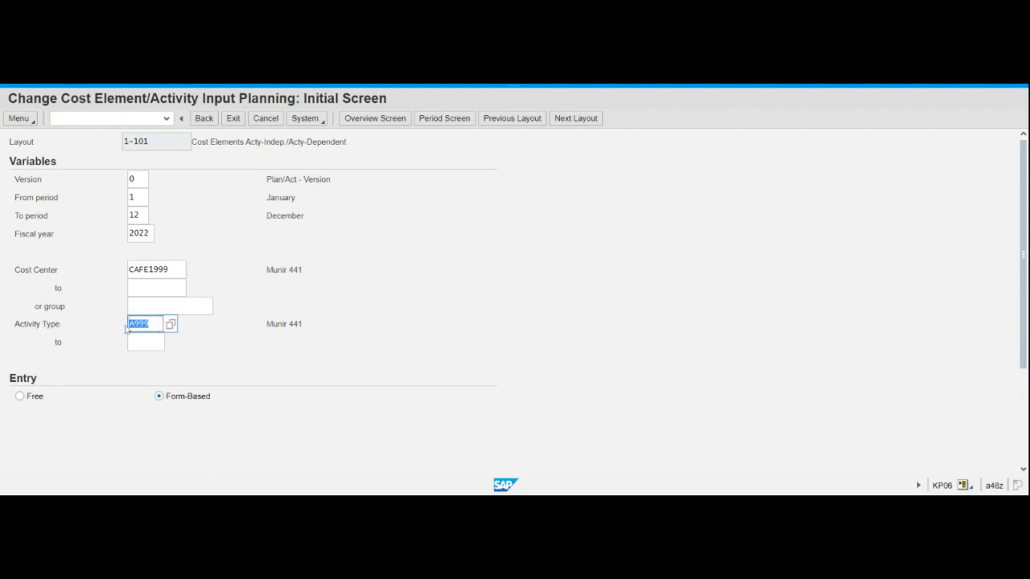
pyautogui.press('BackSpace')
pyautogui.click(279, 377)
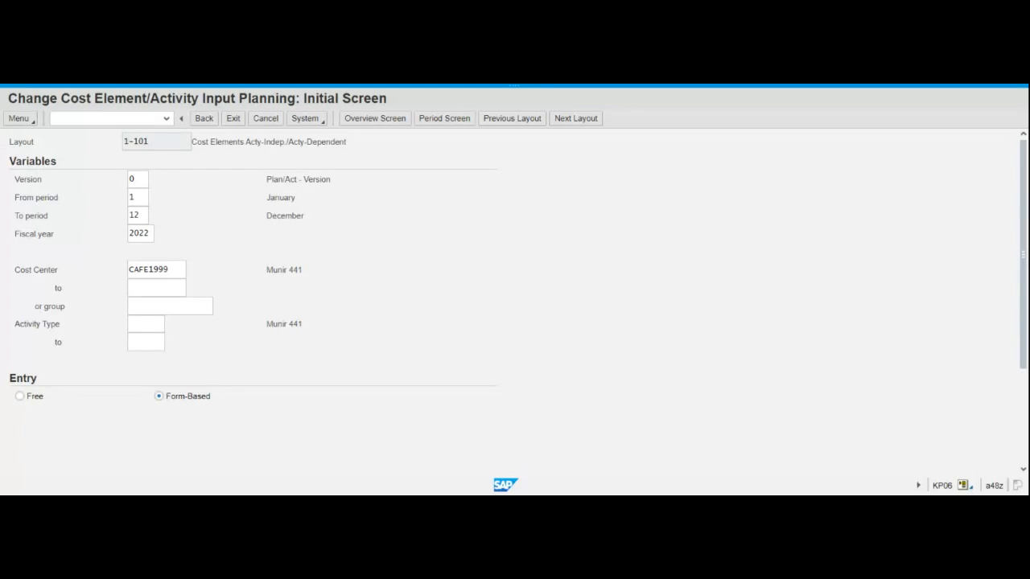
# Step: Clear the prefilled value from the Cost Element field for cost center CAFE1999
pyautogui.click(161, 288)
pyautogui.moveTo(1025, 302); pyautogui.dragTo(1025, 327)
pyautogui.scroll(-4, 1025, 417)
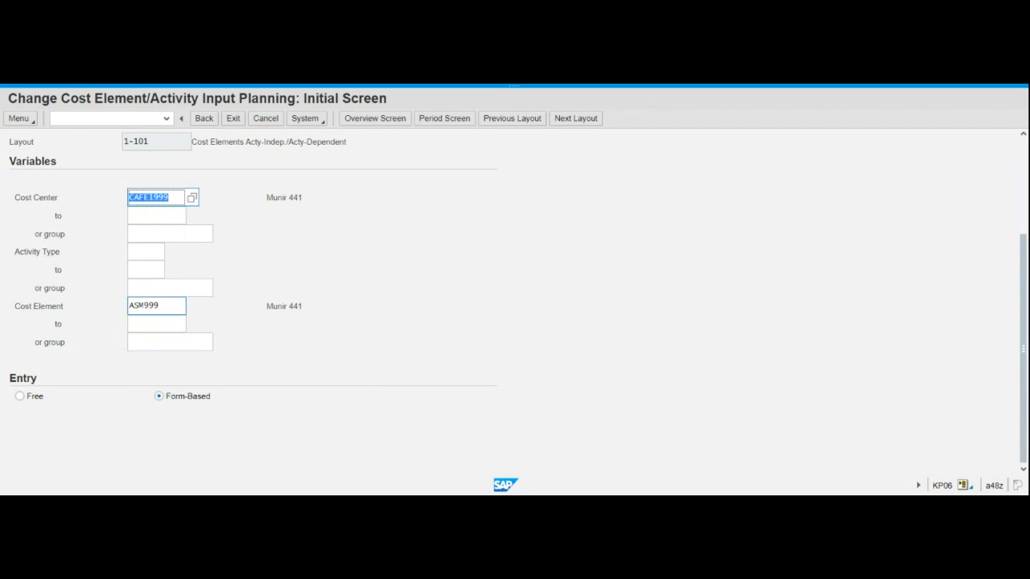
pyautogui.click(149, 306)
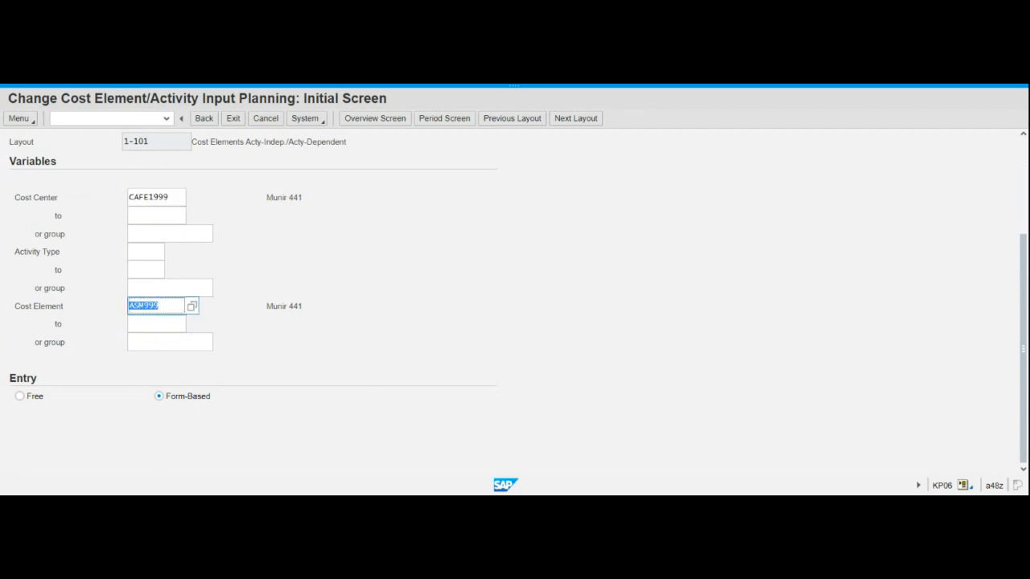
pyautogui.press('Delete')
# Step: Look through the cost elements of chart of accounts GL00 in the Cost Element value search
pyautogui.click(192, 307)
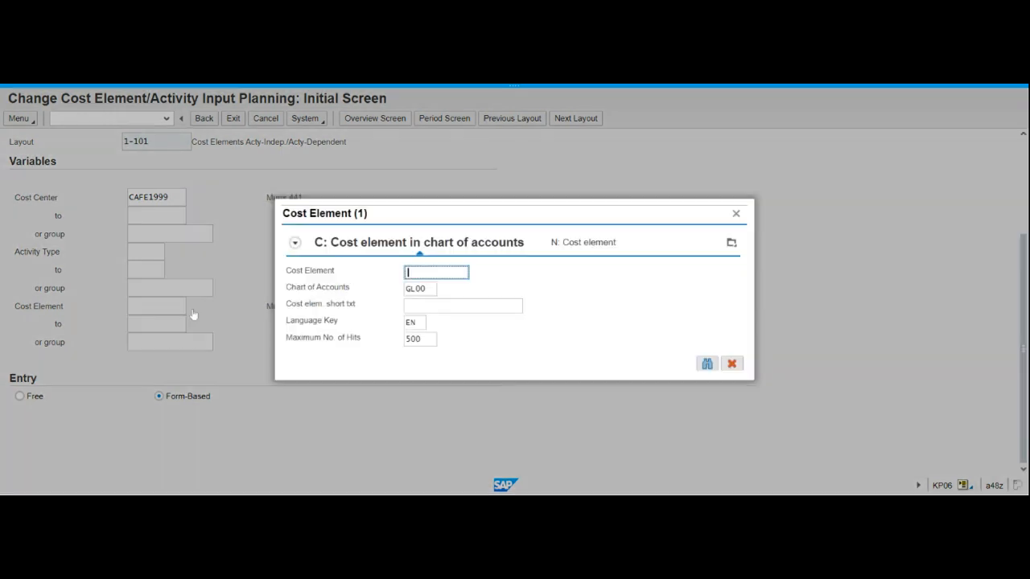
pyautogui.click(737, 214)
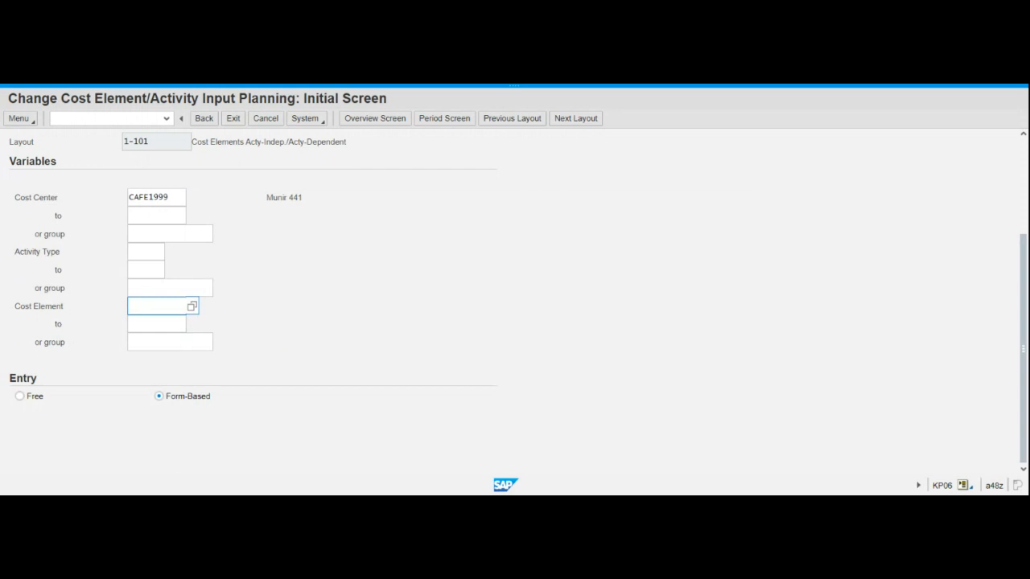
pyautogui.click(193, 308)
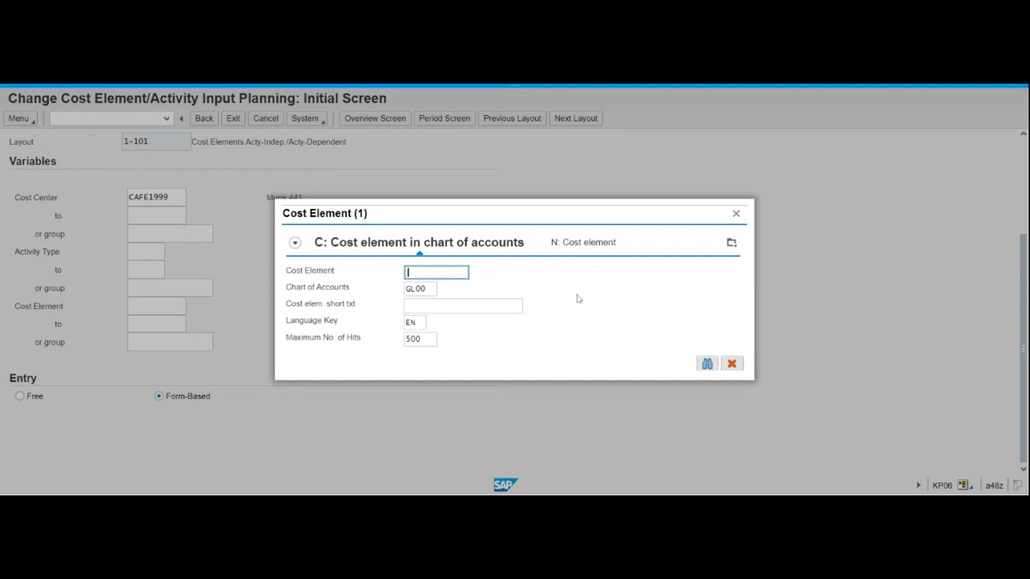
pyautogui.click(707, 365)
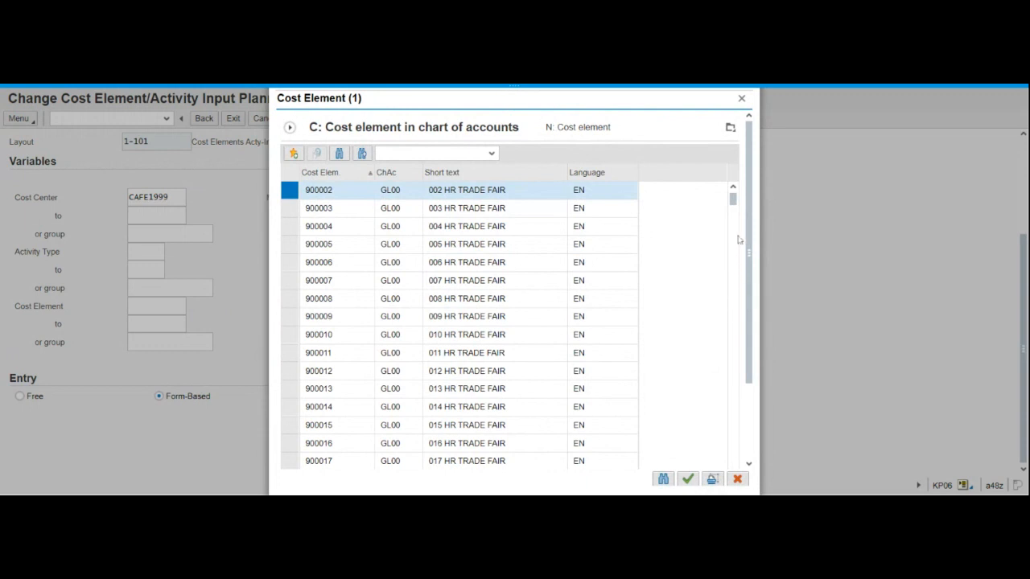
pyautogui.scroll(-20, 736, 282)
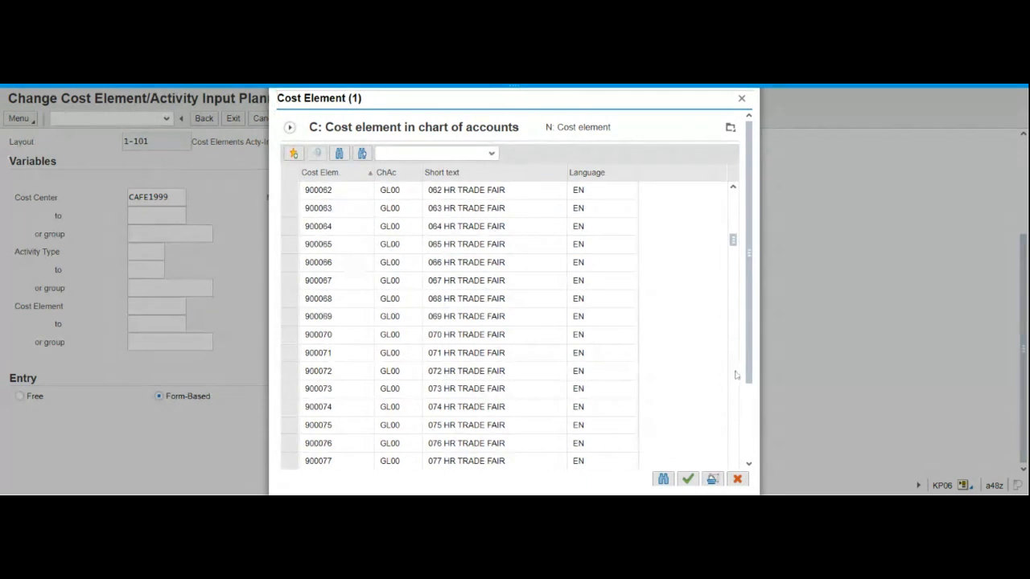
pyautogui.scroll(-10, 735, 386)
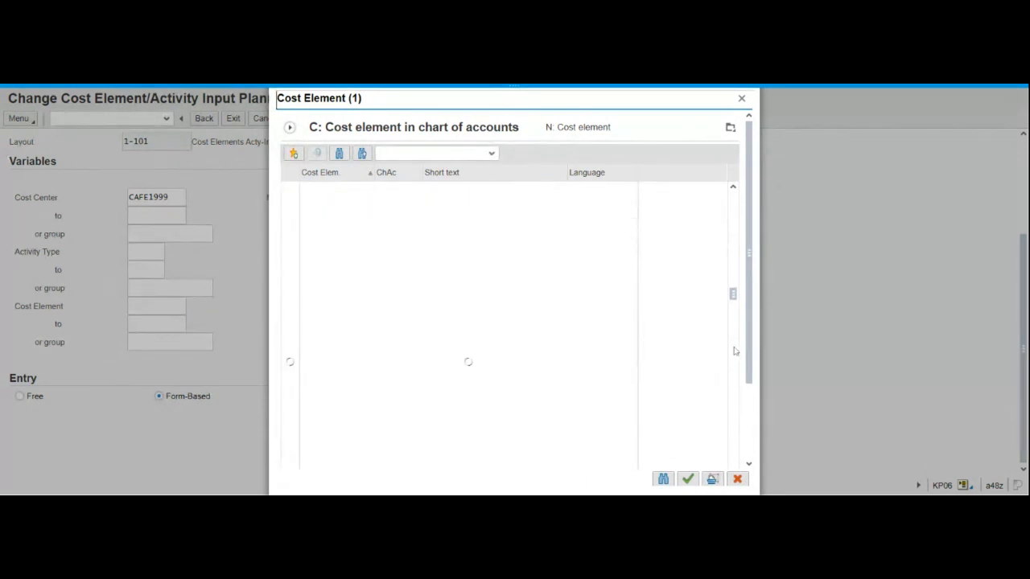
pyautogui.scroll(-20, 734, 391)
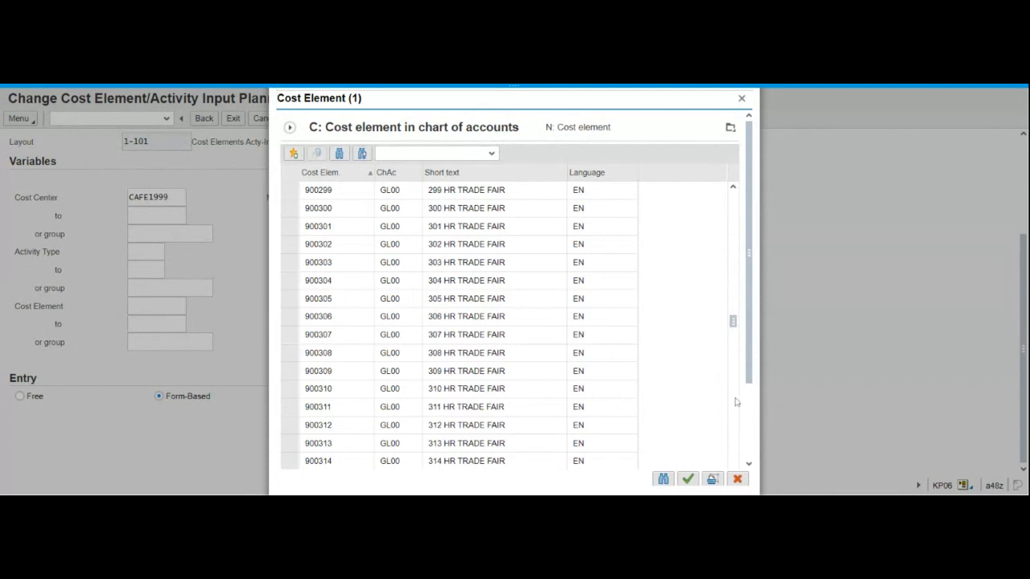
pyautogui.scroll(-15, 735, 399)
pyautogui.scroll(-15, 735, 405)
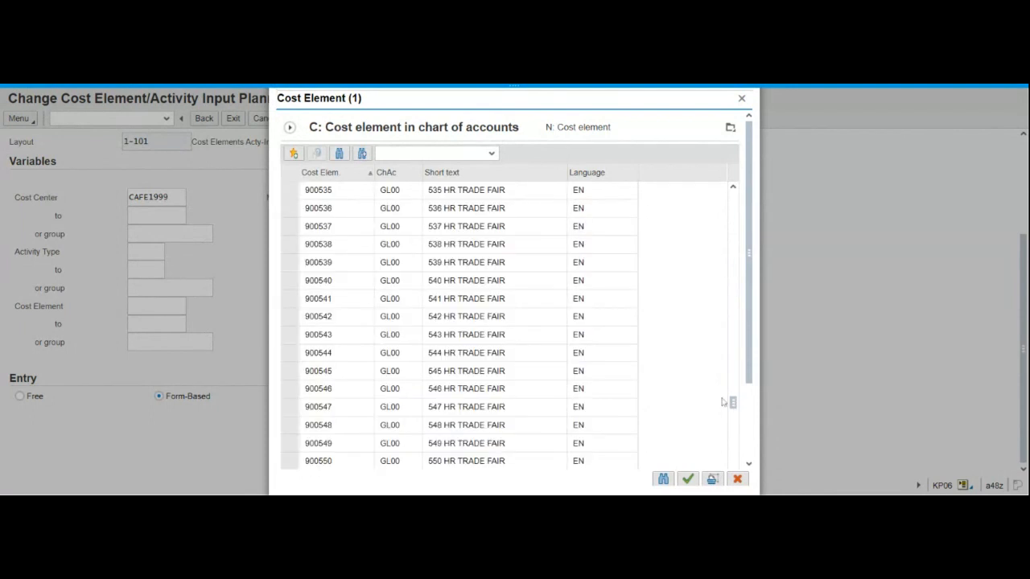
pyautogui.click(749, 465)
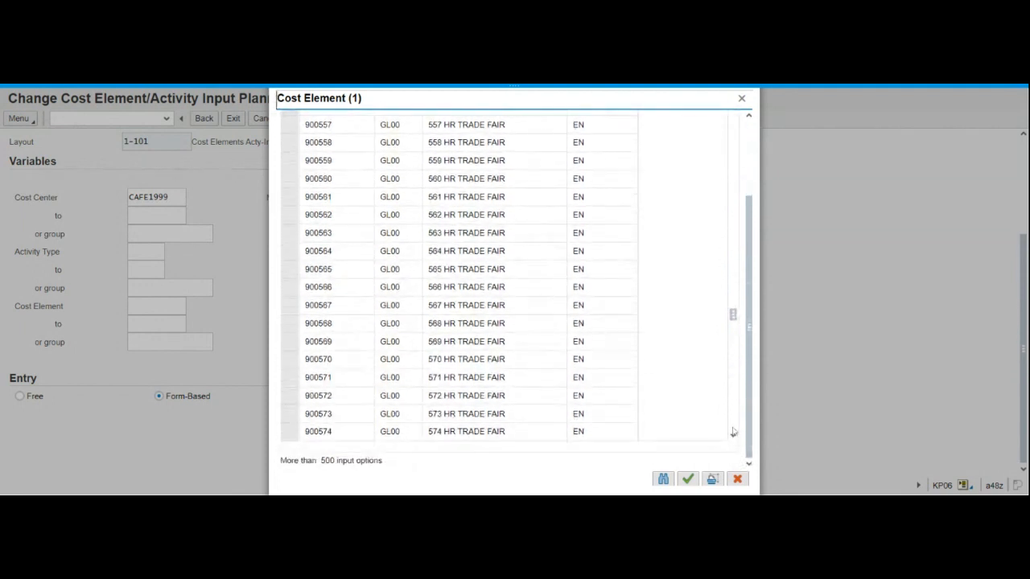
pyautogui.scroll(-10, 733, 432)
pyautogui.scroll(-5, 734, 432)
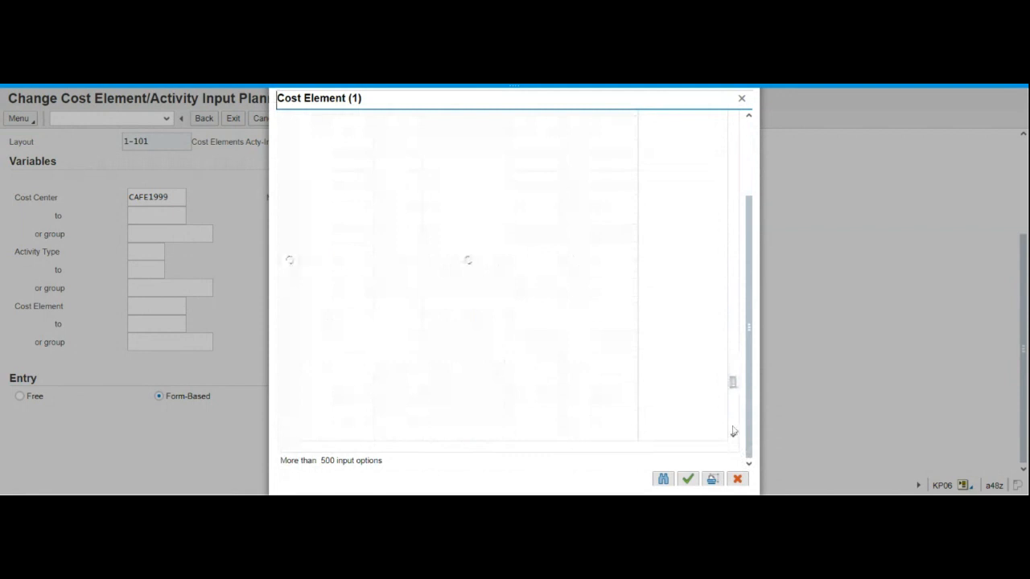
pyautogui.scroll(-3, 734, 432)
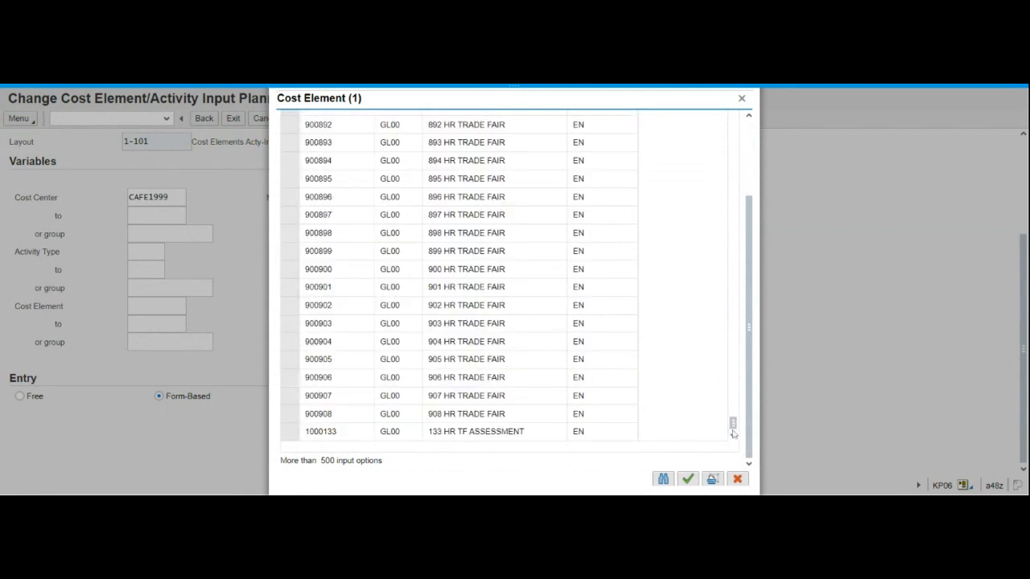
pyautogui.moveTo(733, 433); pyautogui.dragTo(739, 117)
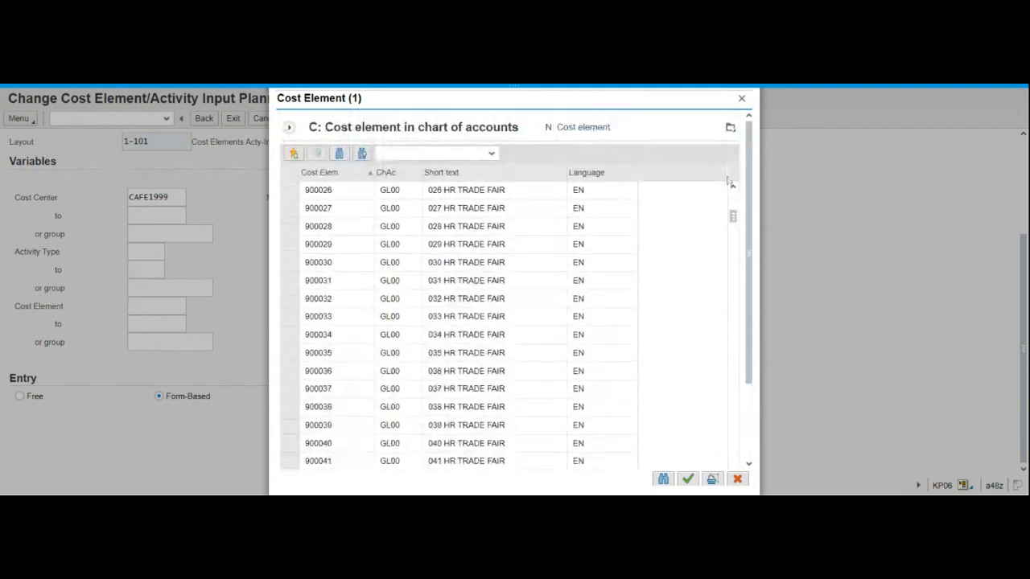
pyautogui.moveTo(733, 213); pyautogui.dragTo(734, 197)
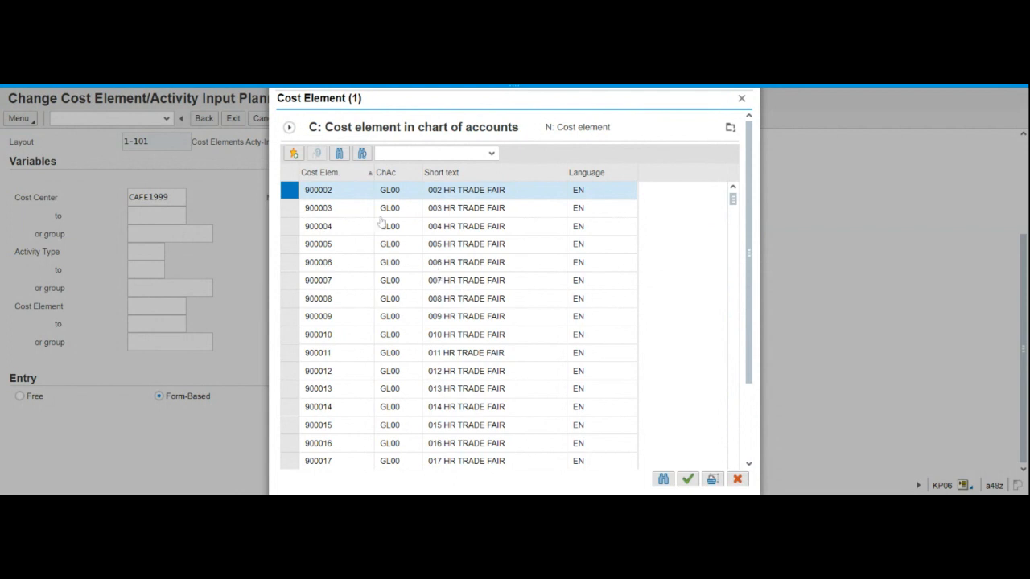
# Step: Browse the cost elements of controlling area NA00 and close the value search without choosing one
pyautogui.click(572, 127)
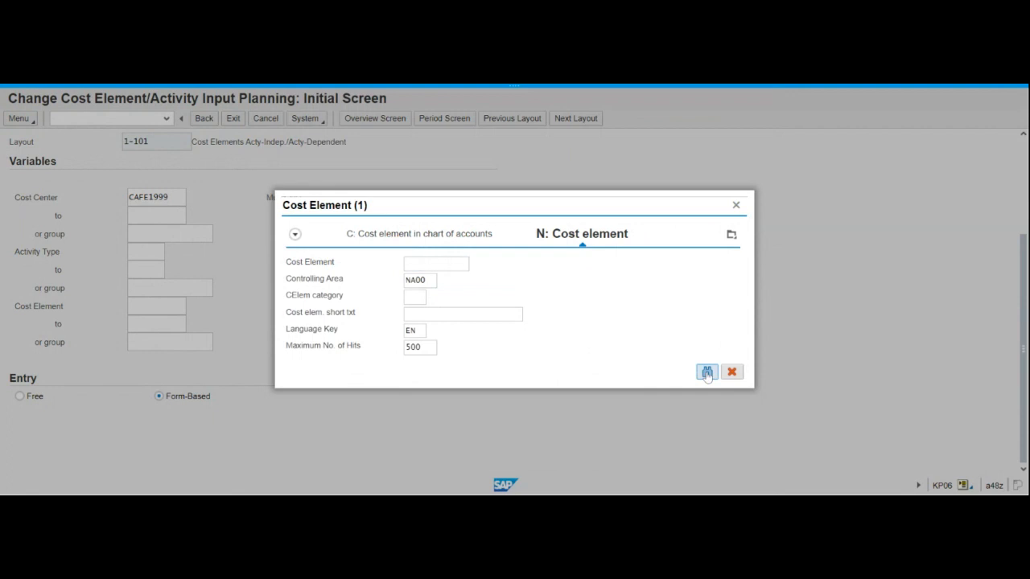
pyautogui.click(707, 373)
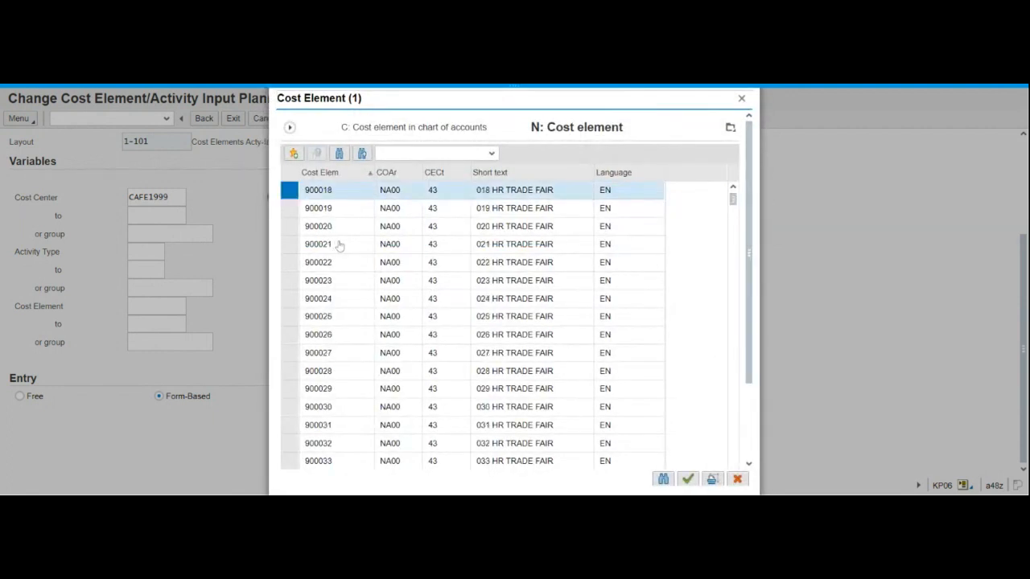
pyautogui.scroll(-15, 459, 278)
pyautogui.scroll(-15, 451, 283)
pyautogui.scroll(18, 449, 285)
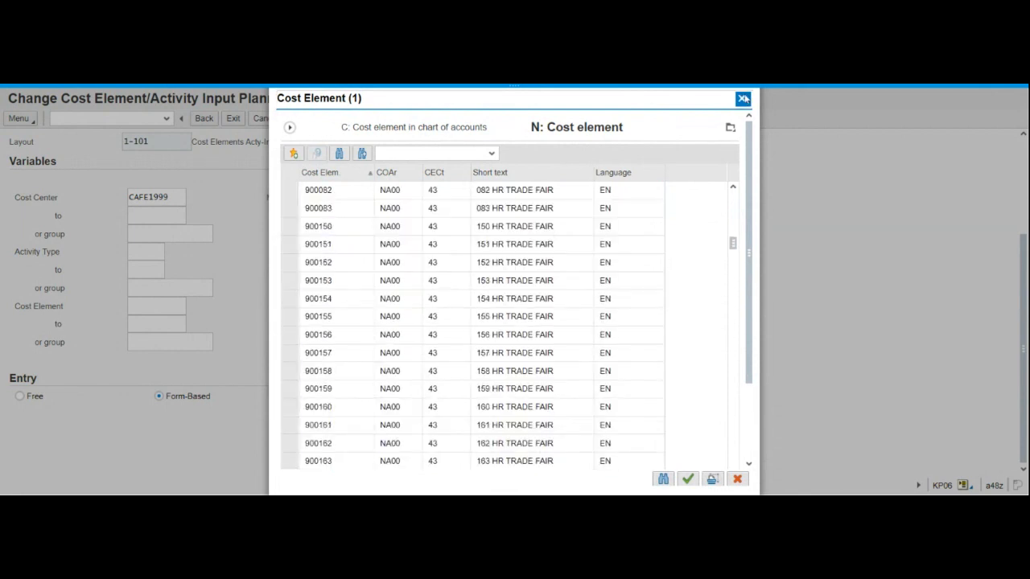
pyautogui.click(741, 97)
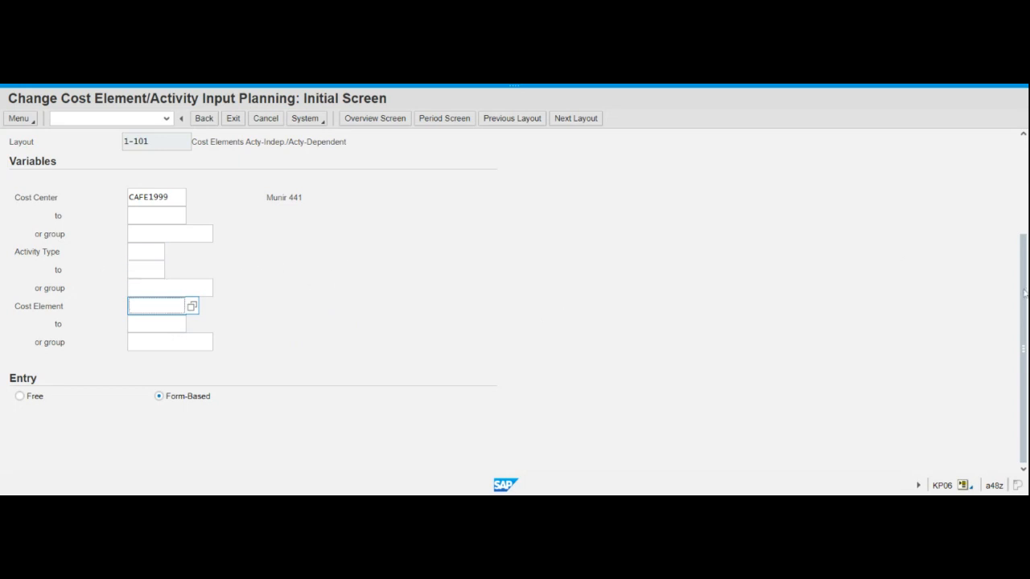
# Step: Set the cost element to 700000 for cost center CAFE1999 and display the planning overview
pyautogui.moveTo(1022, 296); pyautogui.dragTo(1014, 200)
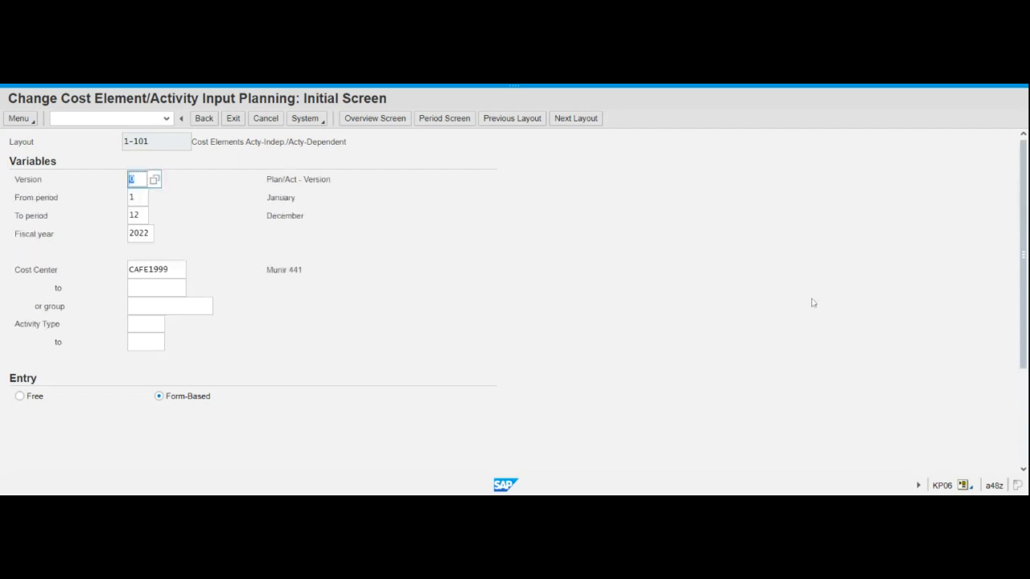
pyautogui.click(1024, 403)
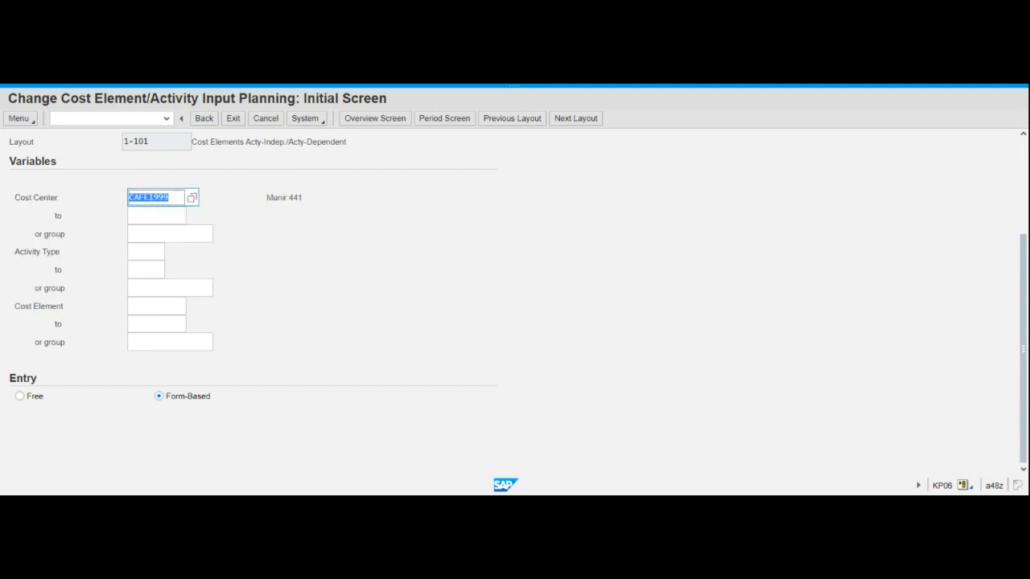
pyautogui.click(1023, 228)
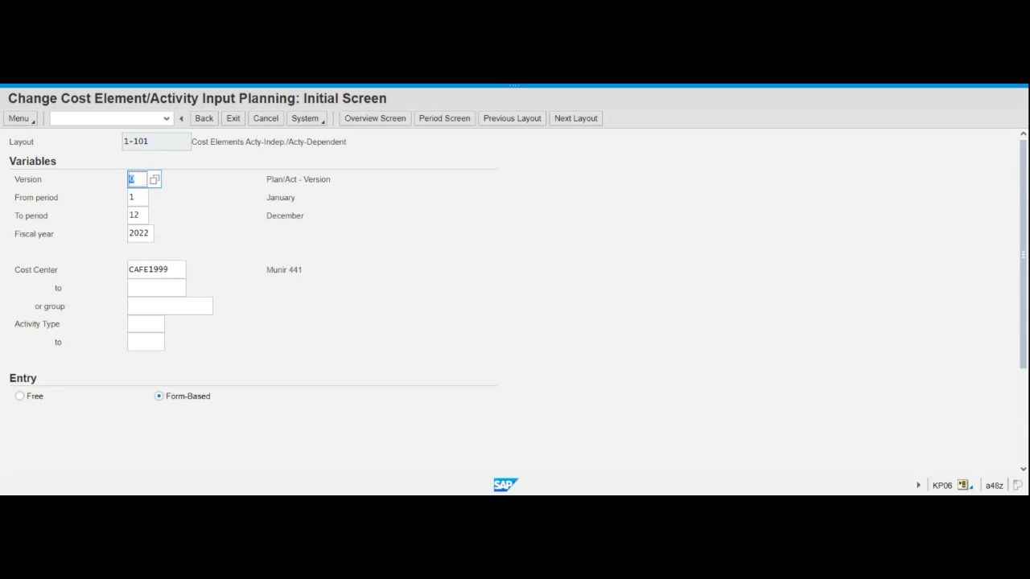
pyautogui.moveTo(1025, 314); pyautogui.dragTo(1024, 417)
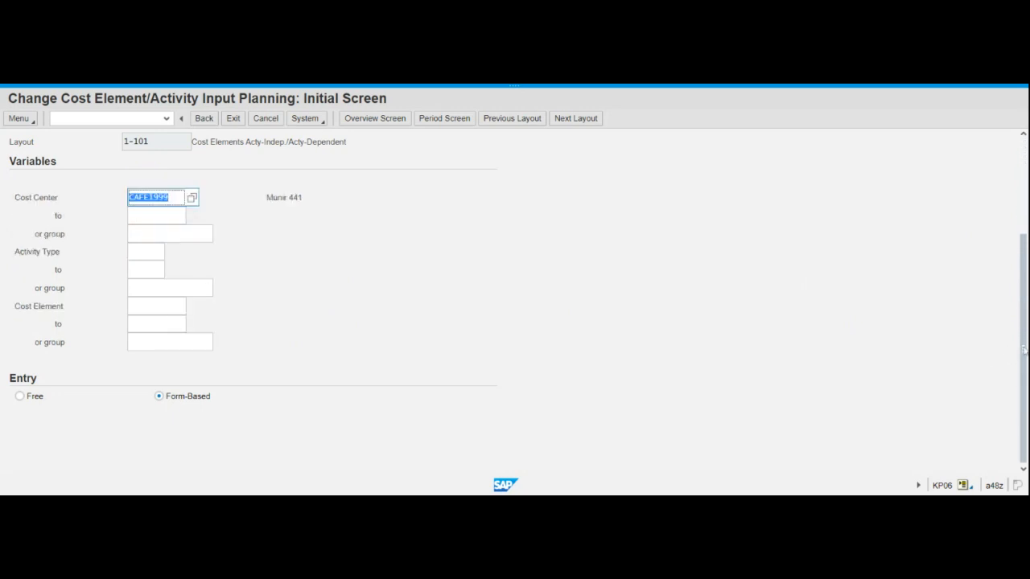
pyautogui.click(182, 311)
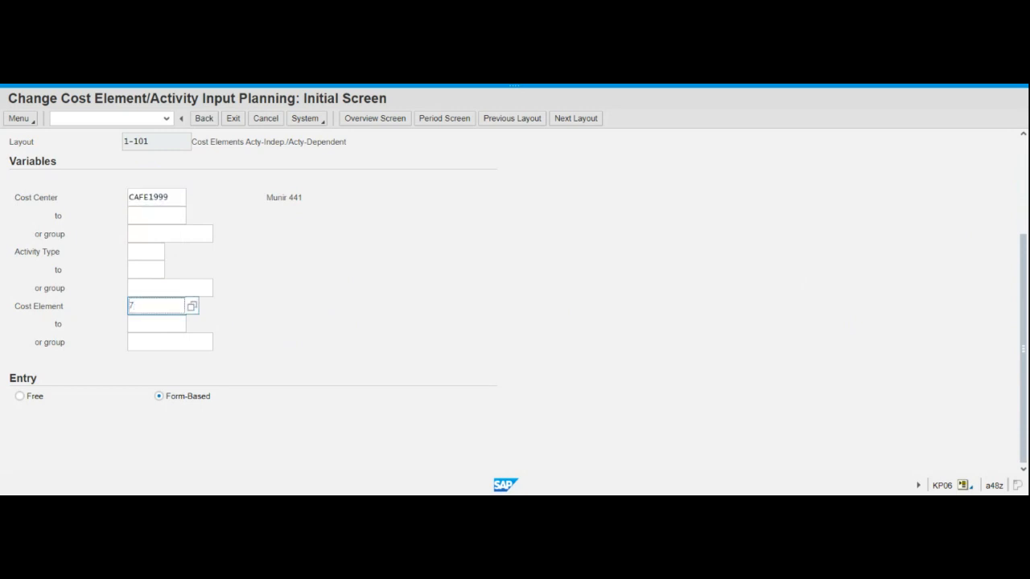
pyautogui.write('00000')
pyautogui.moveTo(513, 86)
pyautogui.click(384, 120)
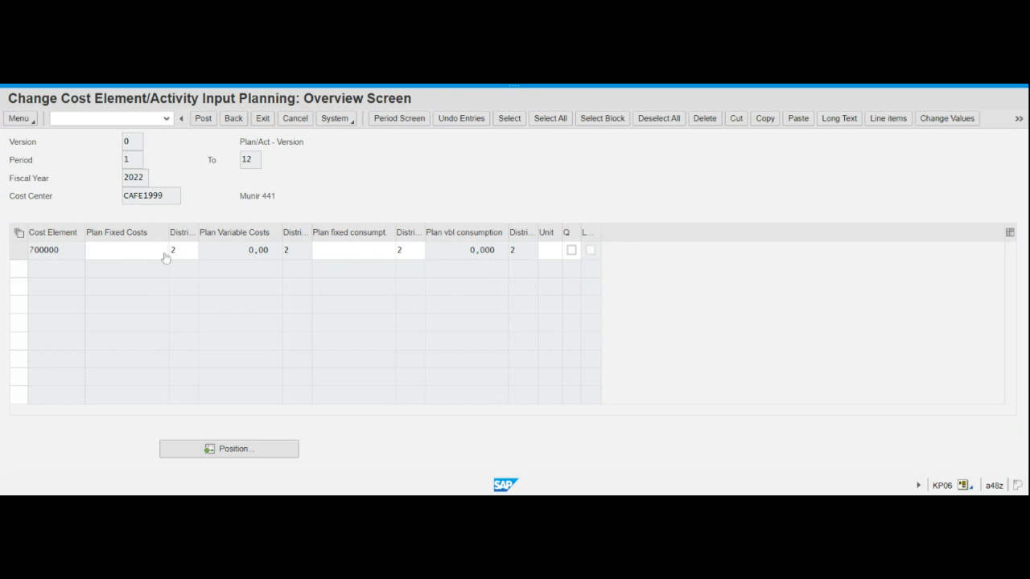
# Step: Set the plan fixed costs of cost element 700000 to 60000 and post the planning data
pyautogui.click(127, 251)
pyautogui.write('60000')
pyautogui.press('Return')
pyautogui.click(203, 118)
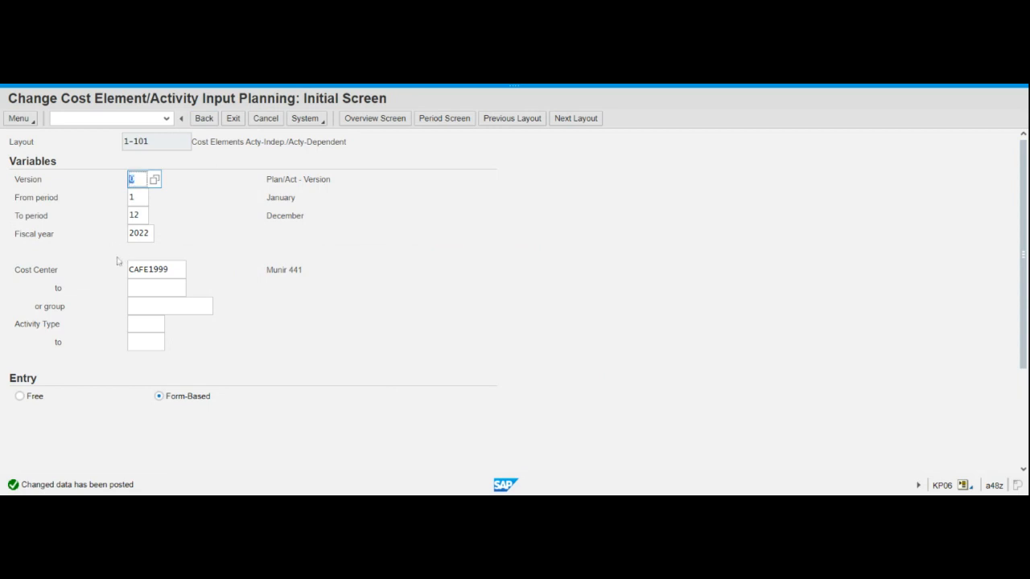
# Step: Change the cost element to 741000 for cost center CAFE1999 and display its planning overview
pyautogui.click(287, 324)
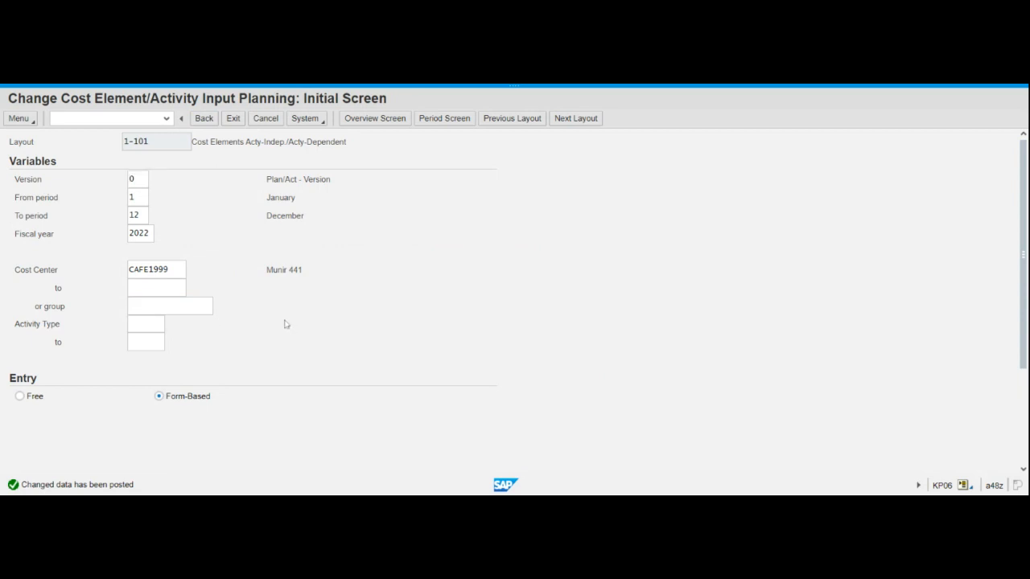
pyautogui.moveTo(1023, 281); pyautogui.dragTo(1023, 328)
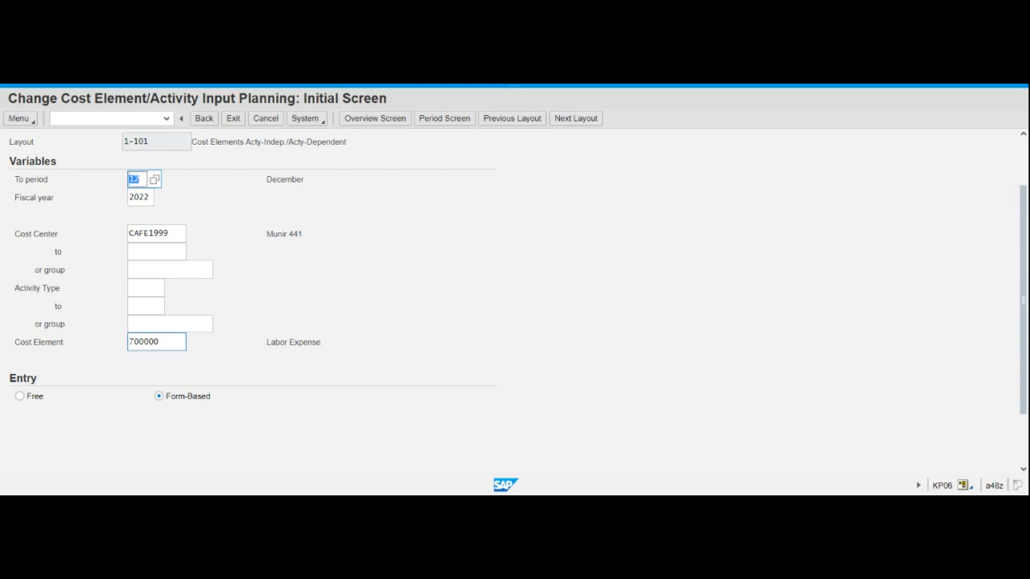
pyautogui.moveTo(164, 343); pyautogui.dragTo(103, 352)
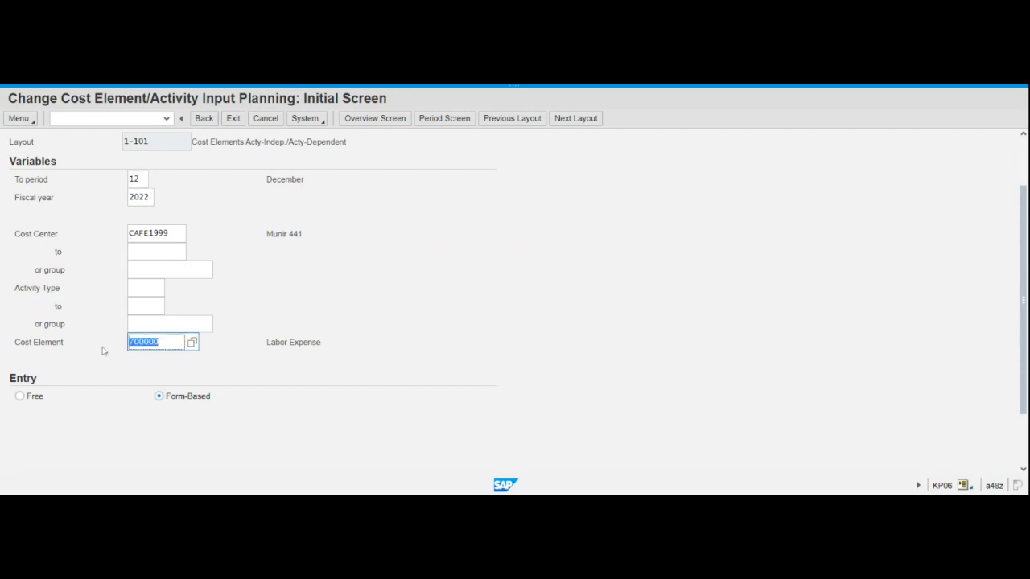
pyautogui.press('BackSpace')
pyautogui.write('741000')
pyautogui.click(246, 350)
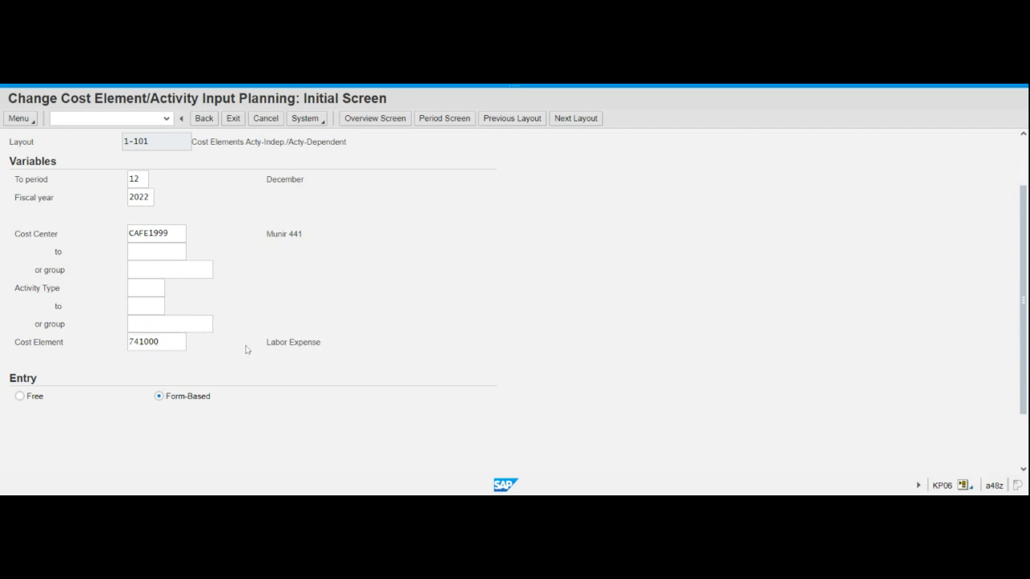
pyautogui.click(159, 342)
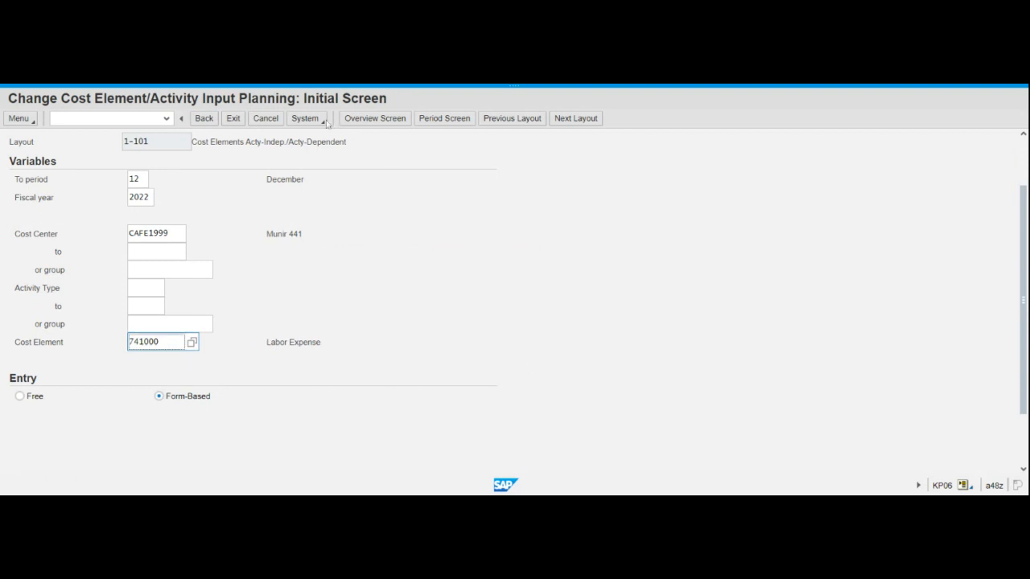
pyautogui.click(373, 121)
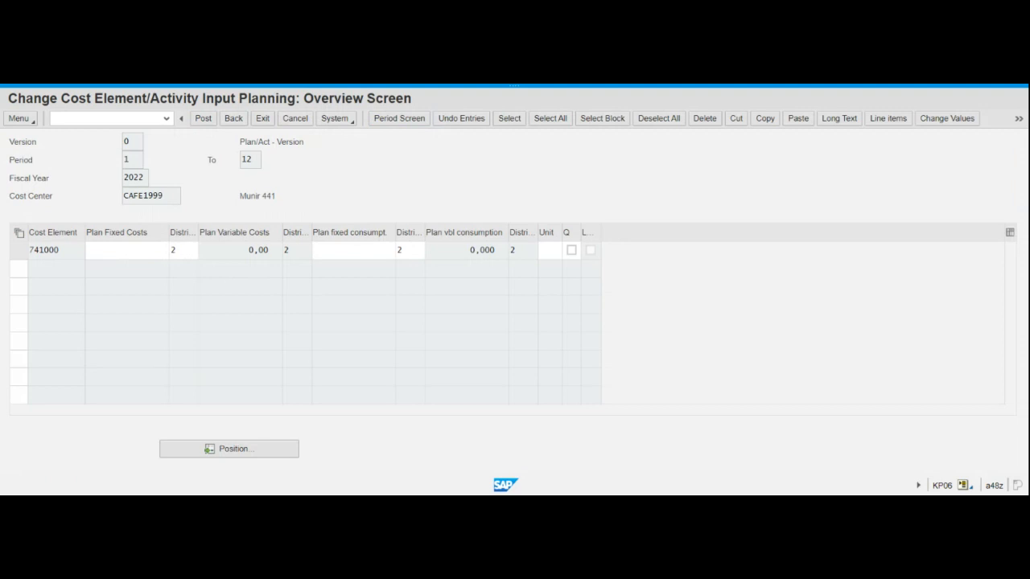
# Step: Set the plan fixed costs of cost element 741000 to 90000 and post the planning data
pyautogui.click(127, 251)
pyautogui.write('90000')
pyautogui.press('Return')
pyautogui.click(203, 119)
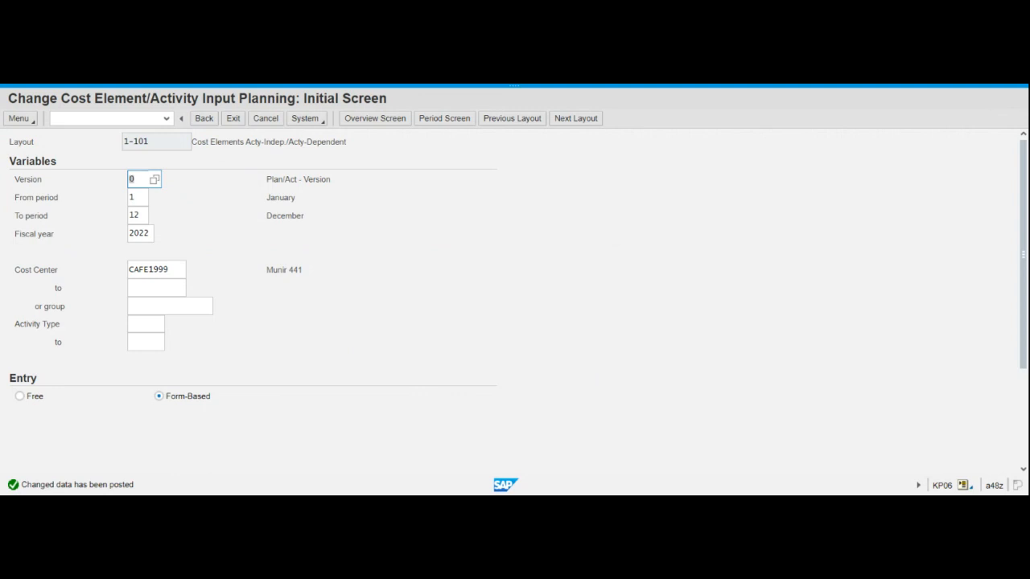
# Step: Change the cost center for cost element planning to MAIN1999
pyautogui.click(155, 267)
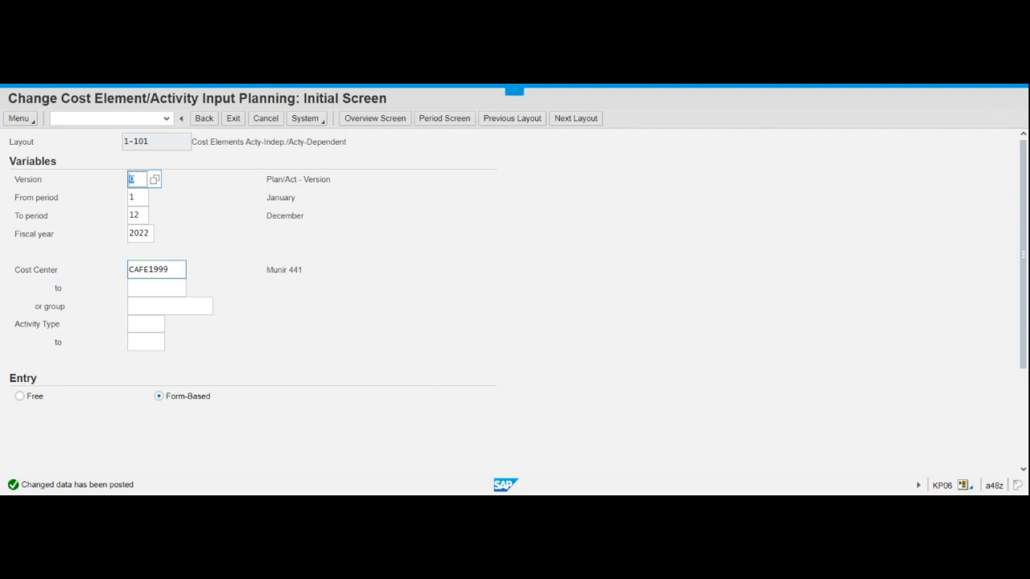
pyautogui.doubleClick(155, 269)
pyautogui.click(138, 270)
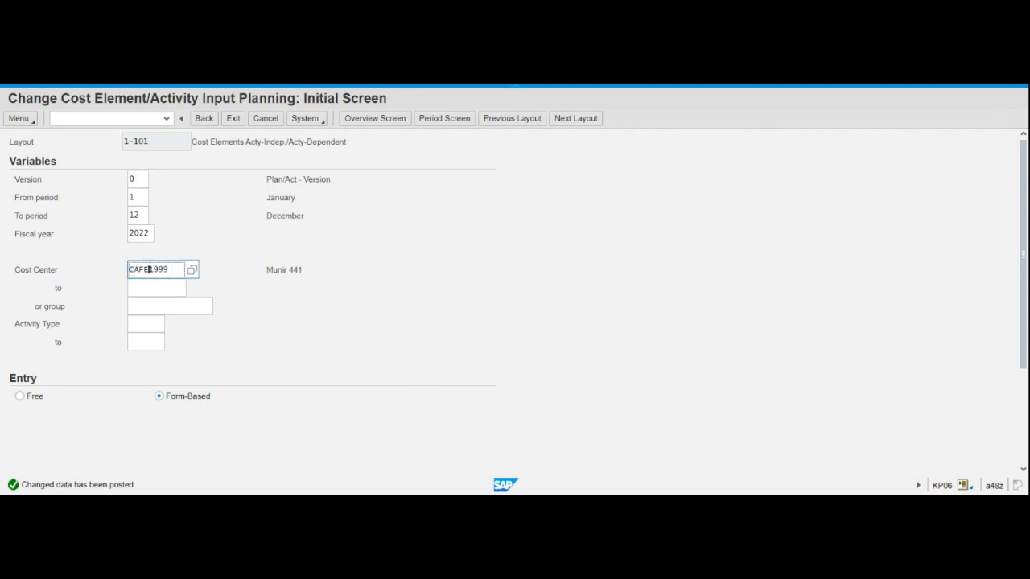
pyautogui.moveTo(149, 270); pyautogui.dragTo(129, 270)
pyautogui.write('MAI')
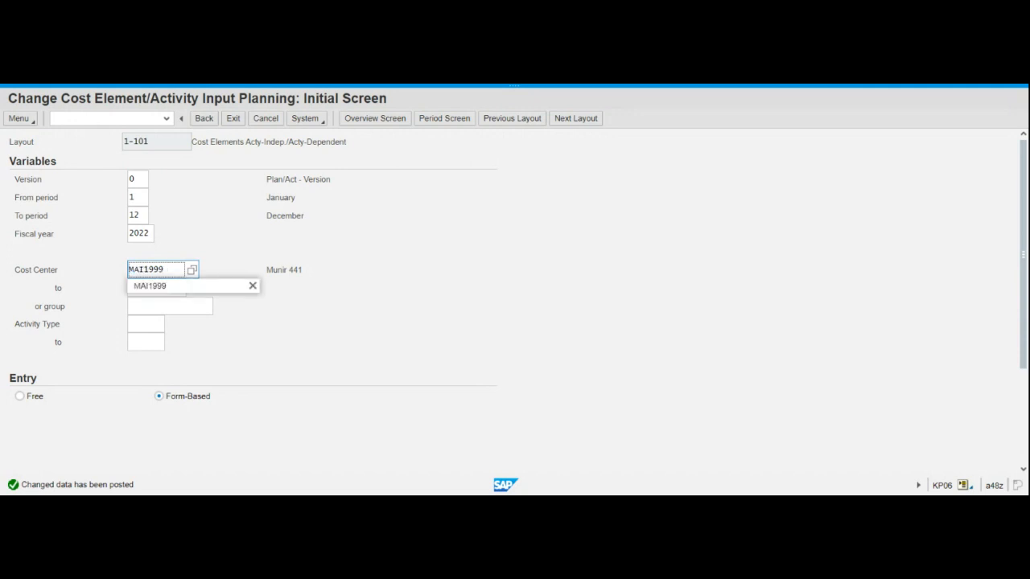
pyautogui.write('N')
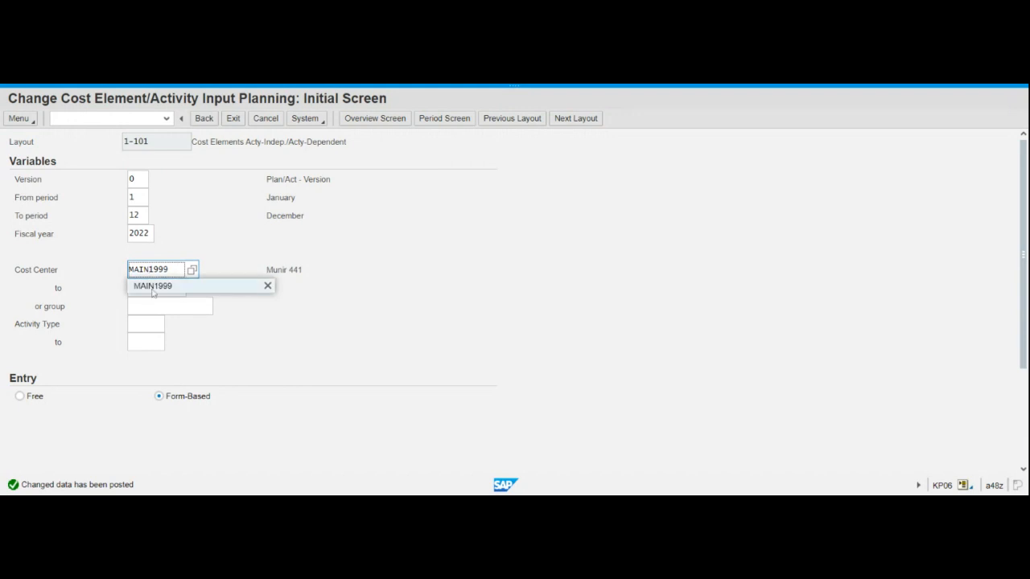
# Step: Set the cost element to 700000 for cost center MAIN1999 and display its planning overview
pyautogui.click(151, 286)
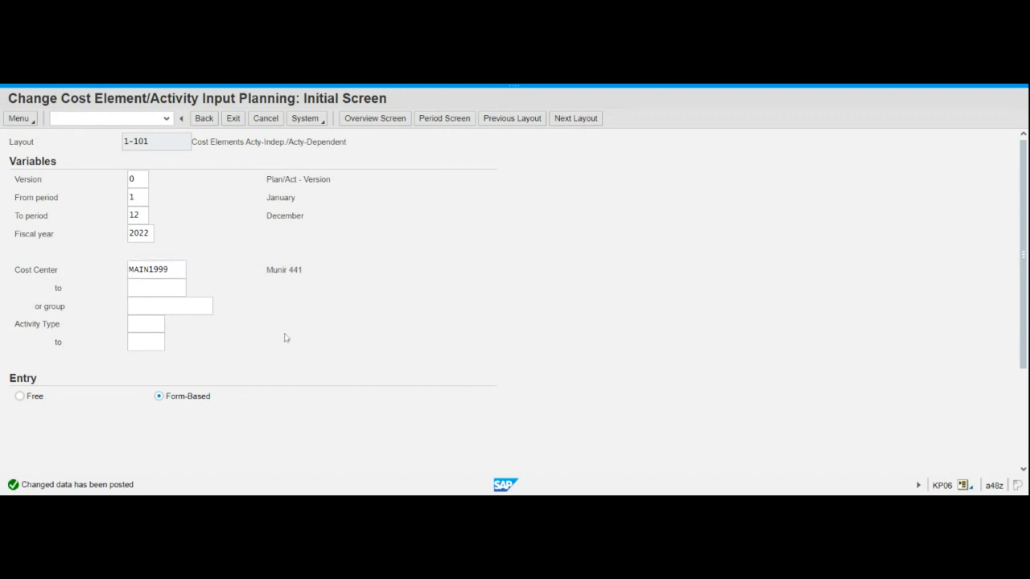
pyautogui.moveTo(1025, 249); pyautogui.dragTo(1024, 297)
pyautogui.click(1024, 450)
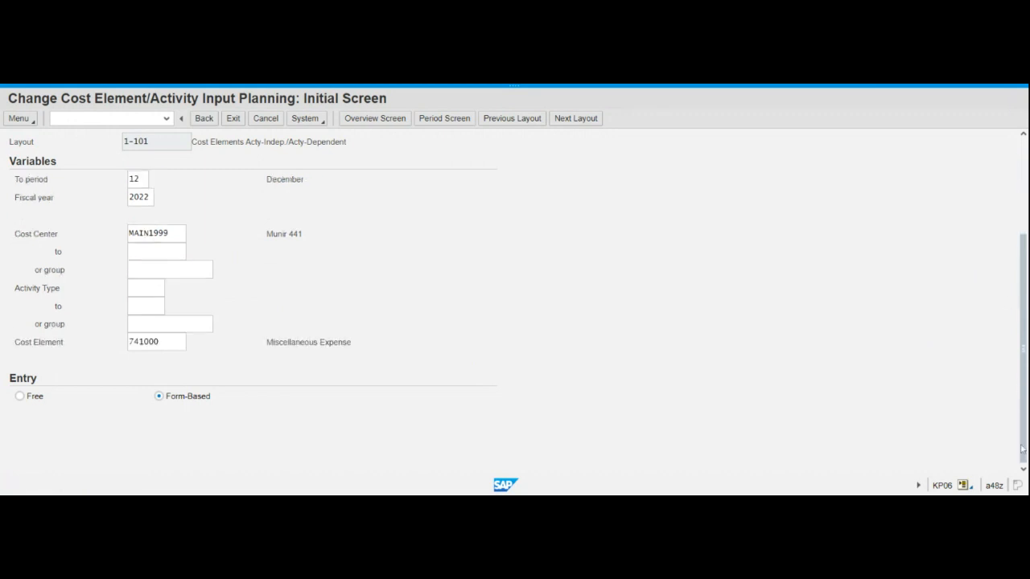
pyautogui.click(160, 306)
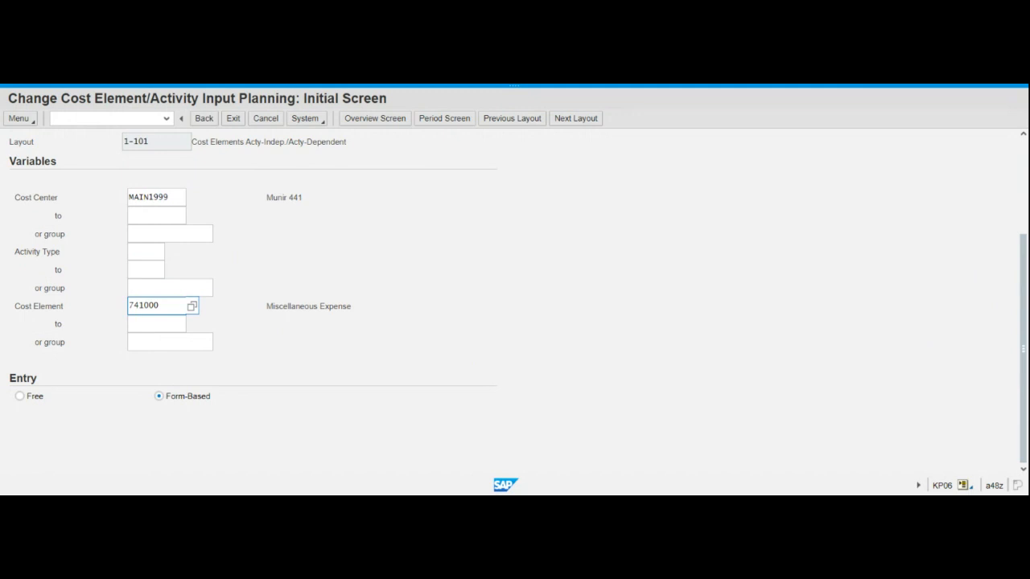
pyautogui.moveTo(160, 305); pyautogui.dragTo(129, 306)
pyautogui.write('700000')
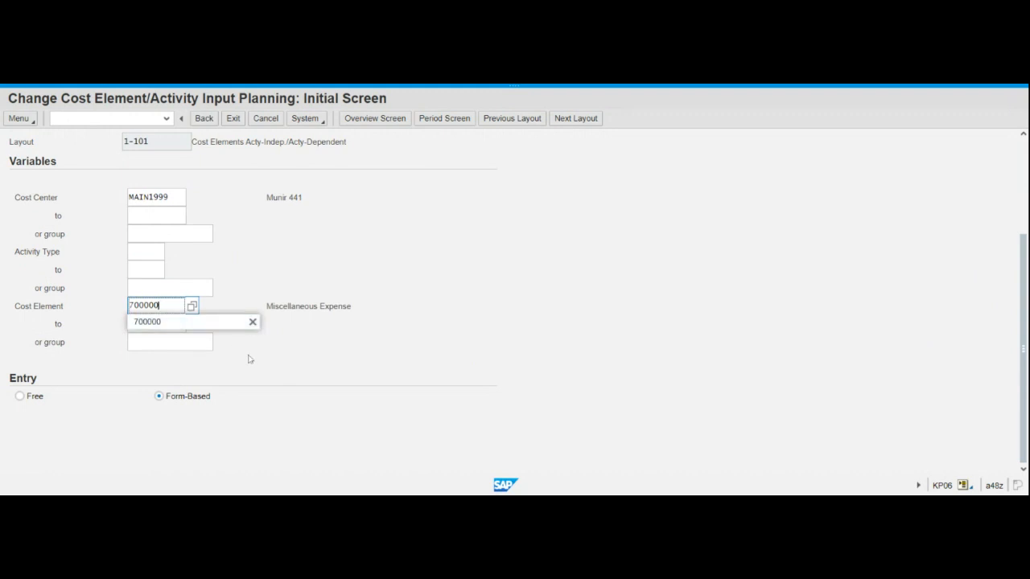
pyautogui.click(153, 322)
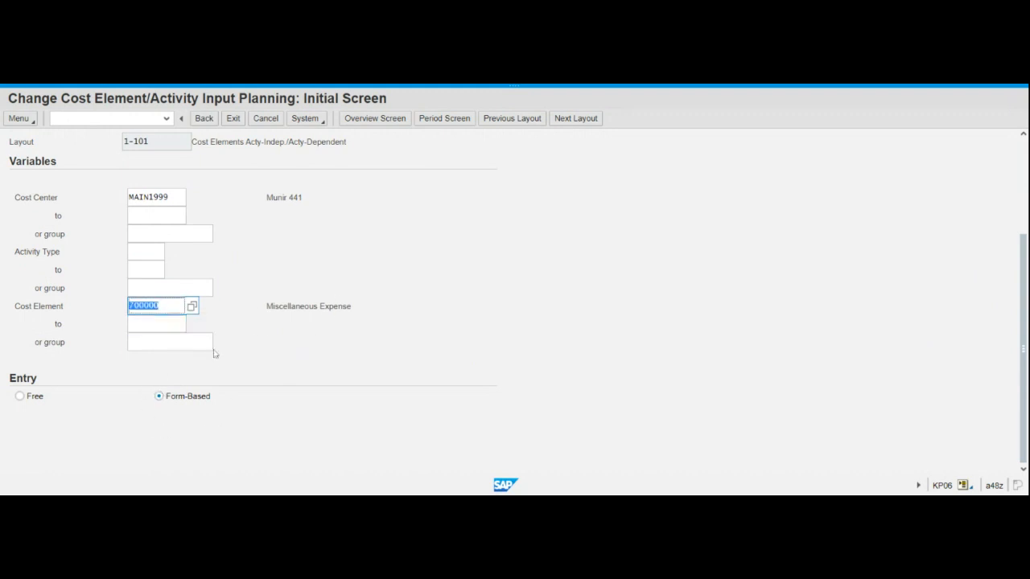
pyautogui.click(382, 120)
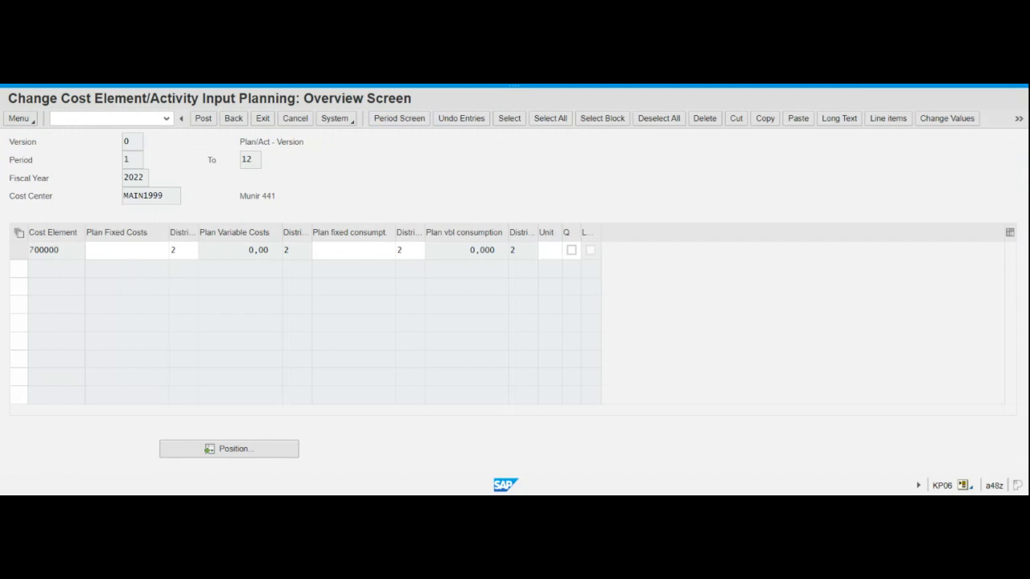
# Step: Set the plan fixed costs of cost element 700000 for MAIN1999 to 60000 and post the planning data
pyautogui.click(127, 251)
pyautogui.write('60000')
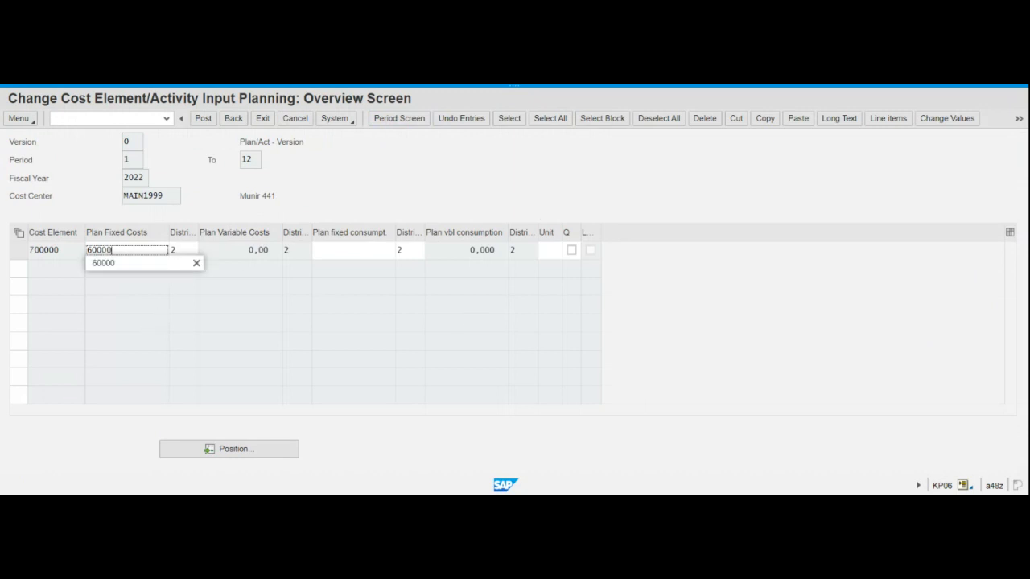
pyautogui.click(204, 119)
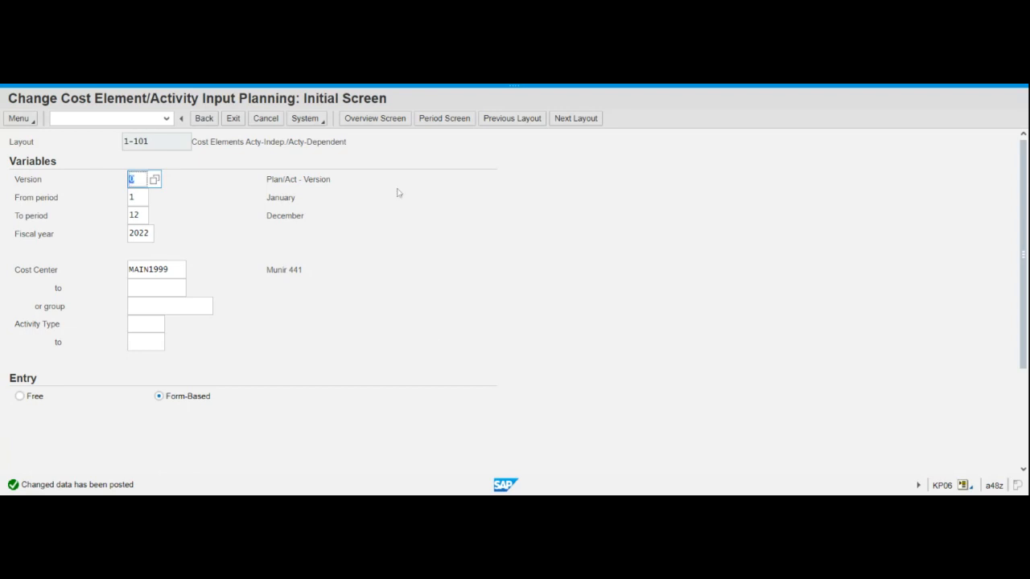
# Step: Change the cost center to ASSY1999 and enter A999 as the activity type for cost element planning
pyautogui.moveTo(138, 270)
pyautogui.mouseDown()
pyautogui.moveTo(149, 269)
pyautogui.moveTo(121, 272)
pyautogui.mouseUp()
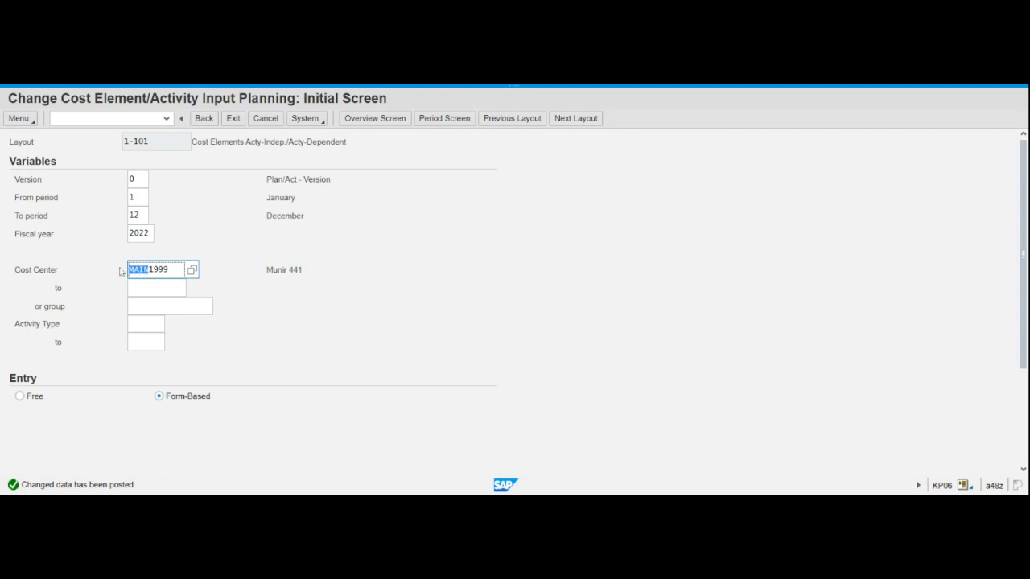
pyautogui.write('ASSY')
pyautogui.click(144, 323)
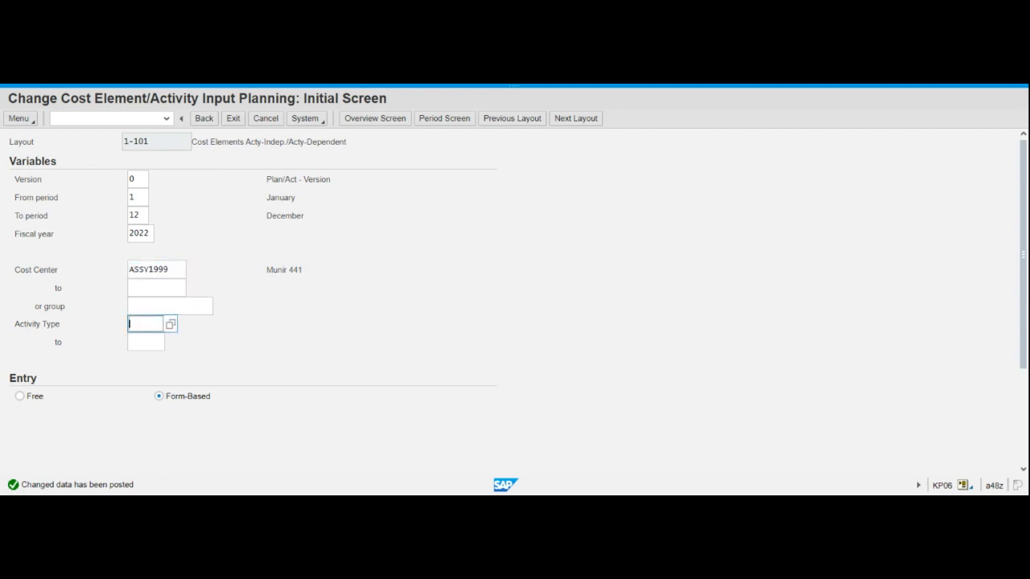
pyautogui.click(165, 269)
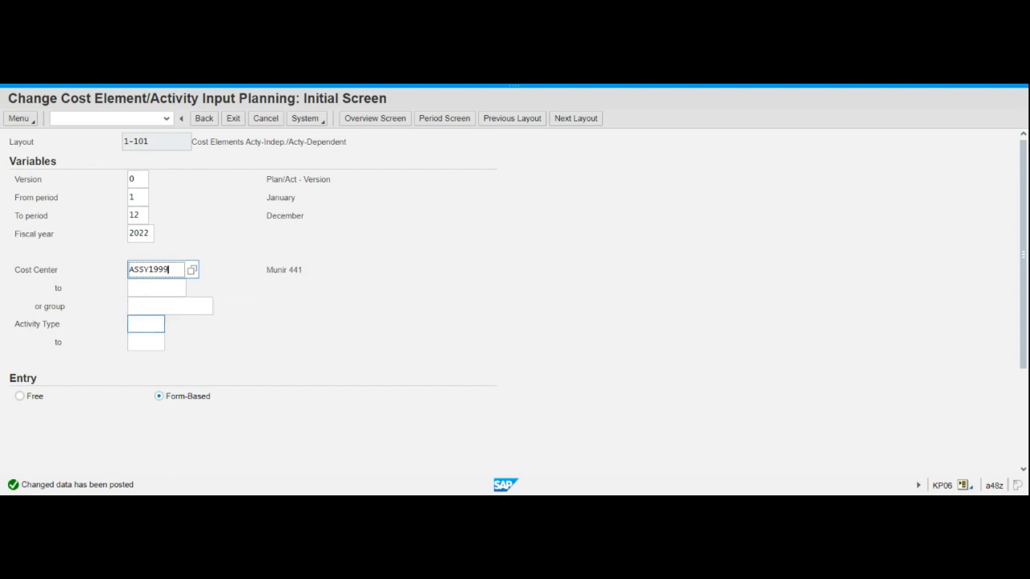
pyautogui.click(146, 325)
pyautogui.write('A999')
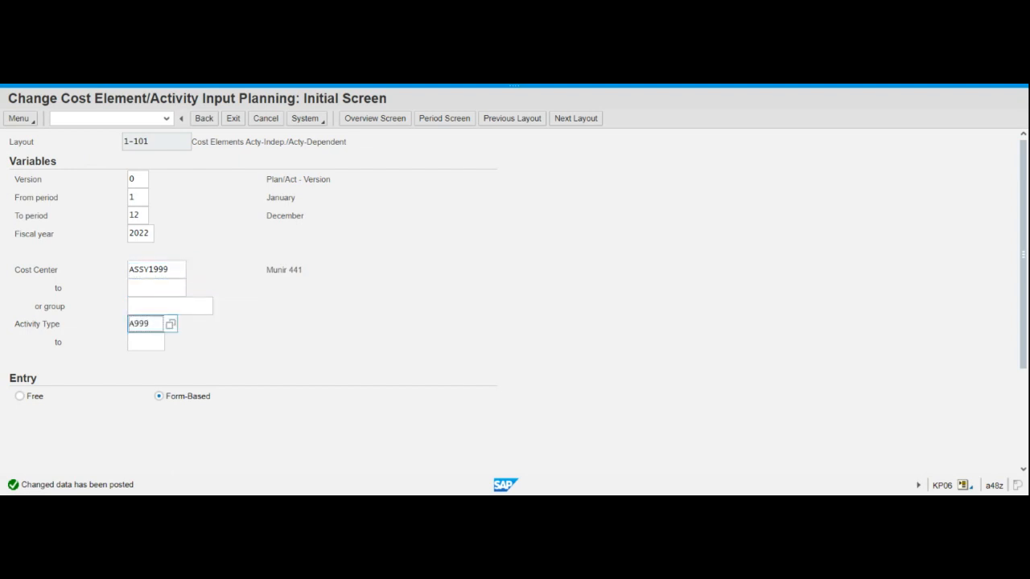
pyautogui.click(255, 347)
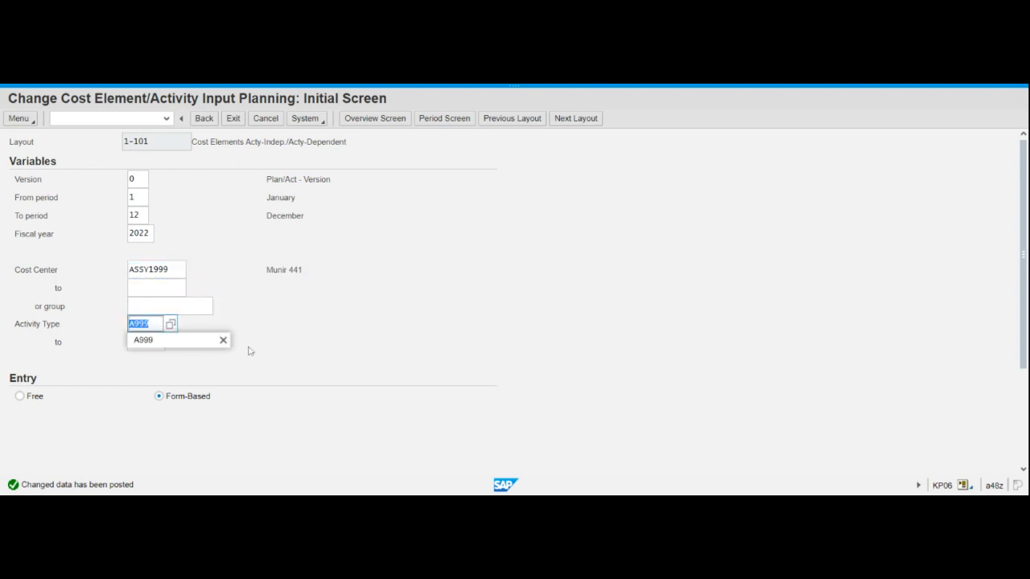
pyautogui.click(146, 341)
pyautogui.click(249, 344)
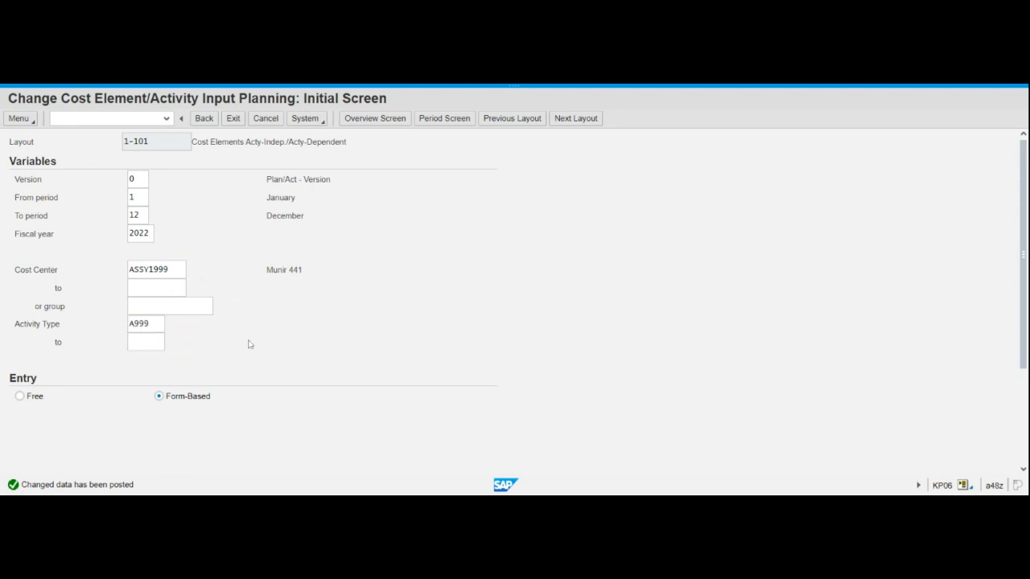
# Step: Keep cost element 700000 and display the planning overview for cost center ASSY1999 with activity type A999
pyautogui.moveTo(1023, 245); pyautogui.dragTo(1022, 301)
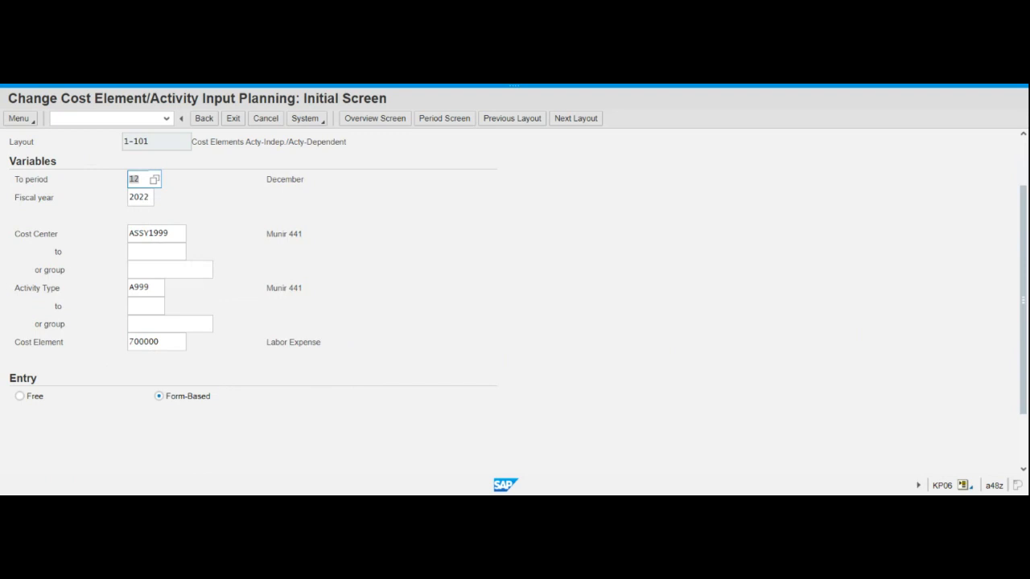
pyautogui.click(157, 342)
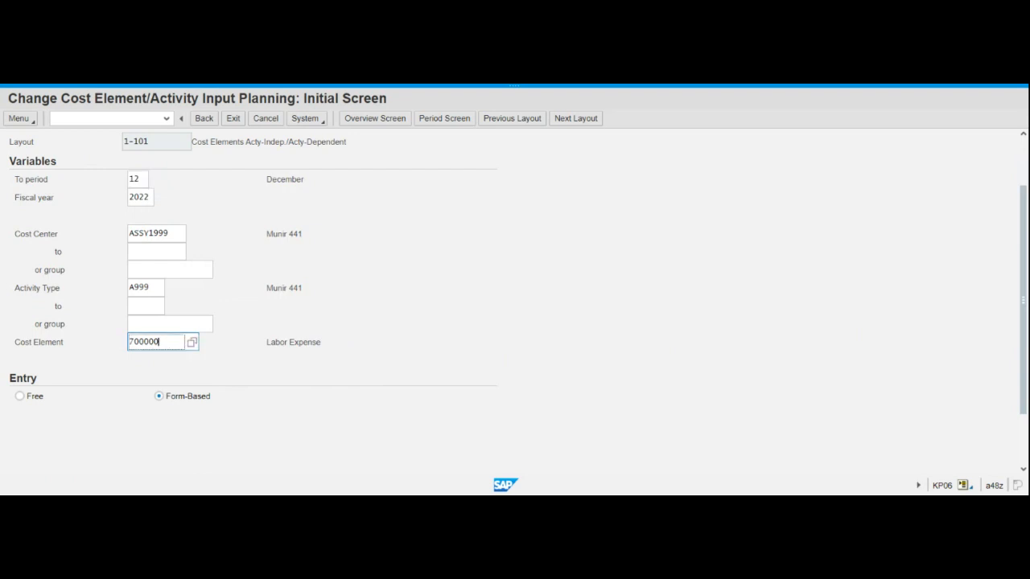
pyautogui.click(239, 351)
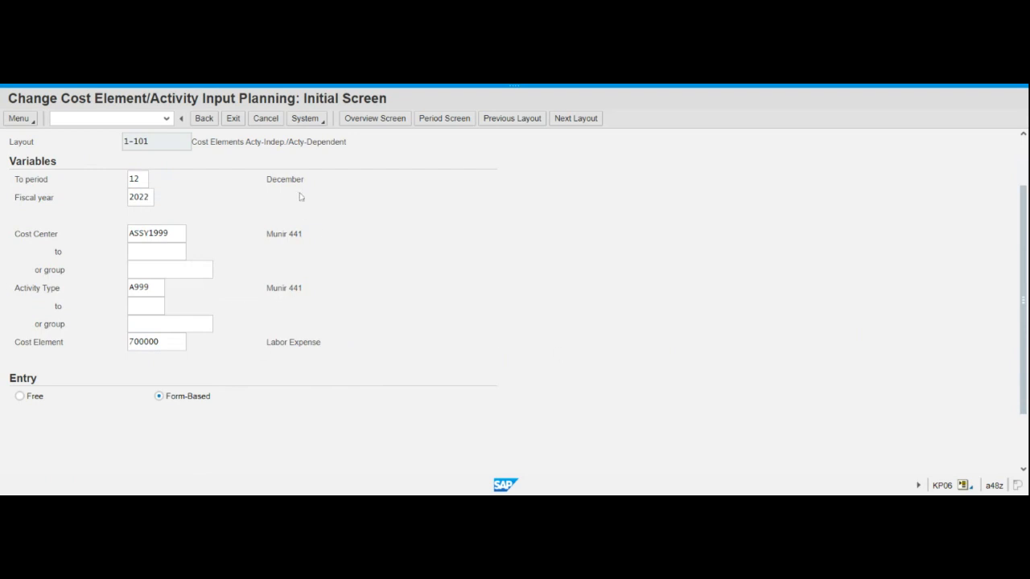
pyautogui.click(375, 119)
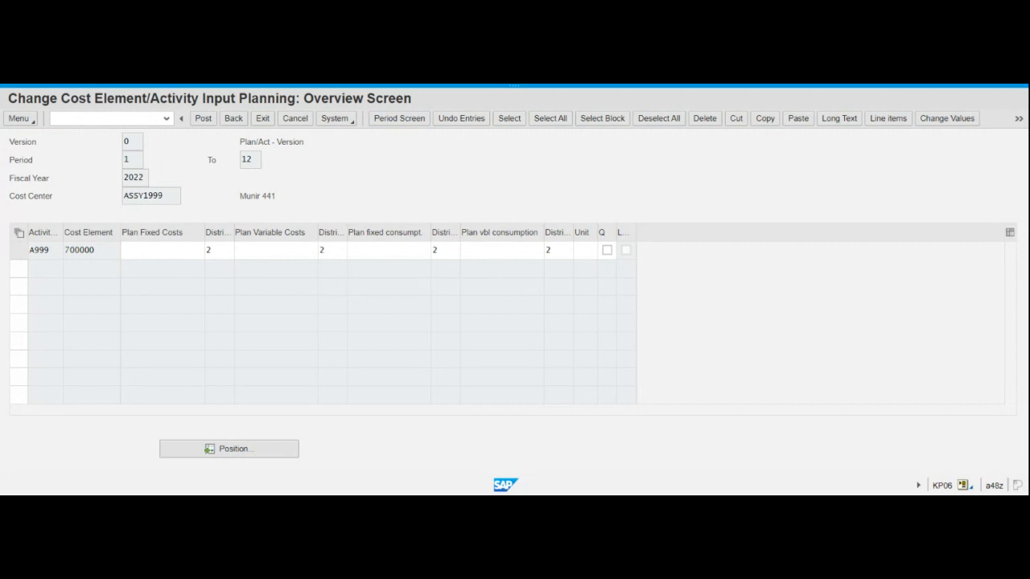
# Step: Set the plan variable costs of activity type A999 and cost element 700000 to 150000 and post the planning data
pyautogui.click(271, 252)
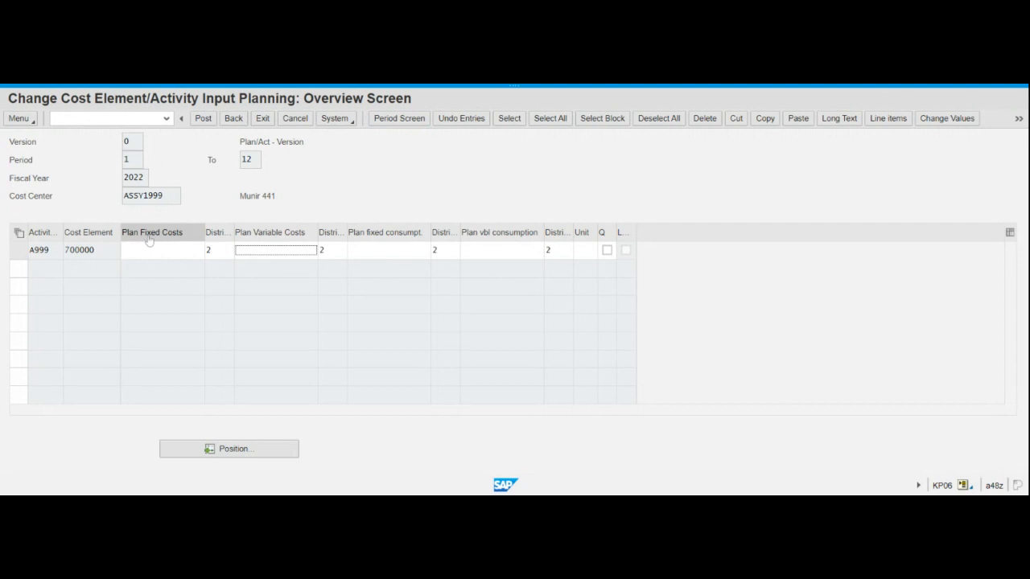
pyautogui.write('15000')
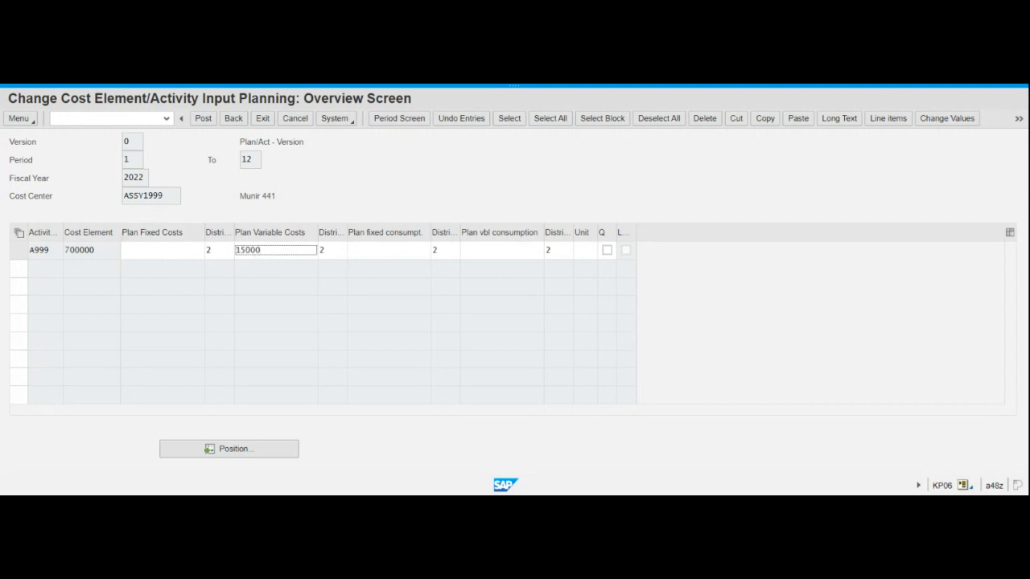
pyautogui.write('0')
pyautogui.press('Return')
pyautogui.click(203, 119)
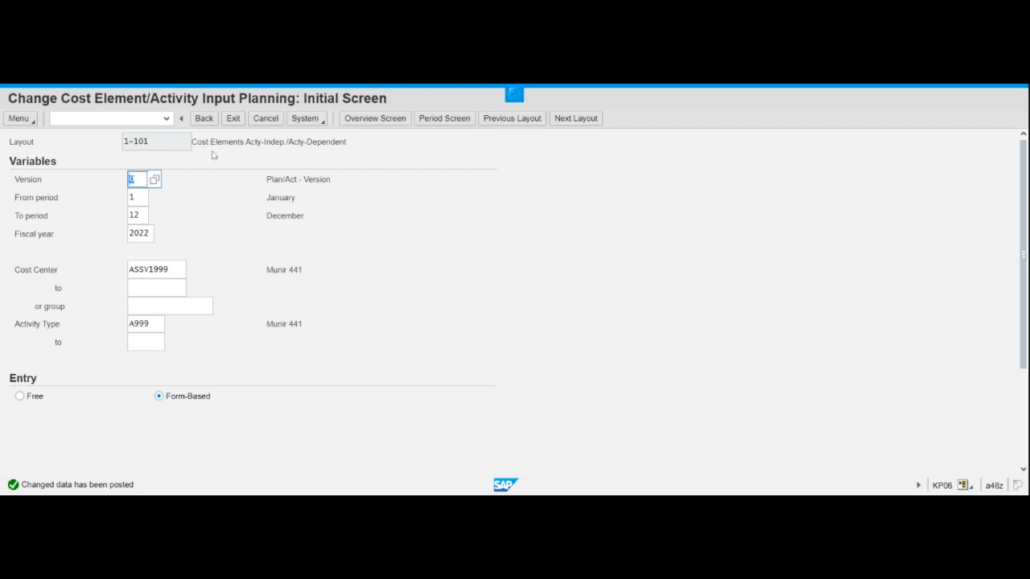
# Step: Switch to the case study document in Word and read the Step 9 instructions on planning internal activity input
pyautogui.click(512, 91)
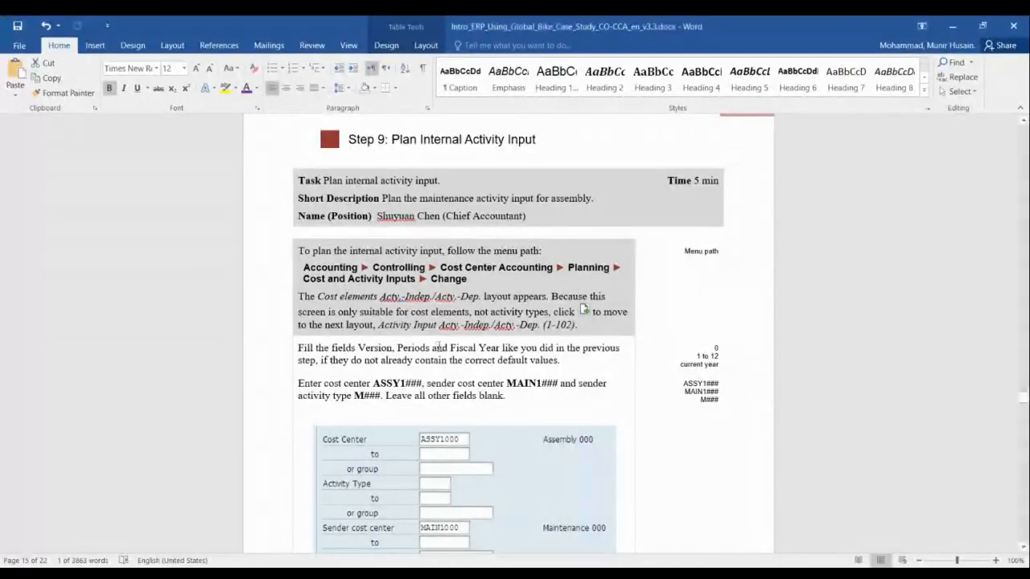
pyautogui.scroll(-2, 456, 344)
pyautogui.scroll(2, 458, 347)
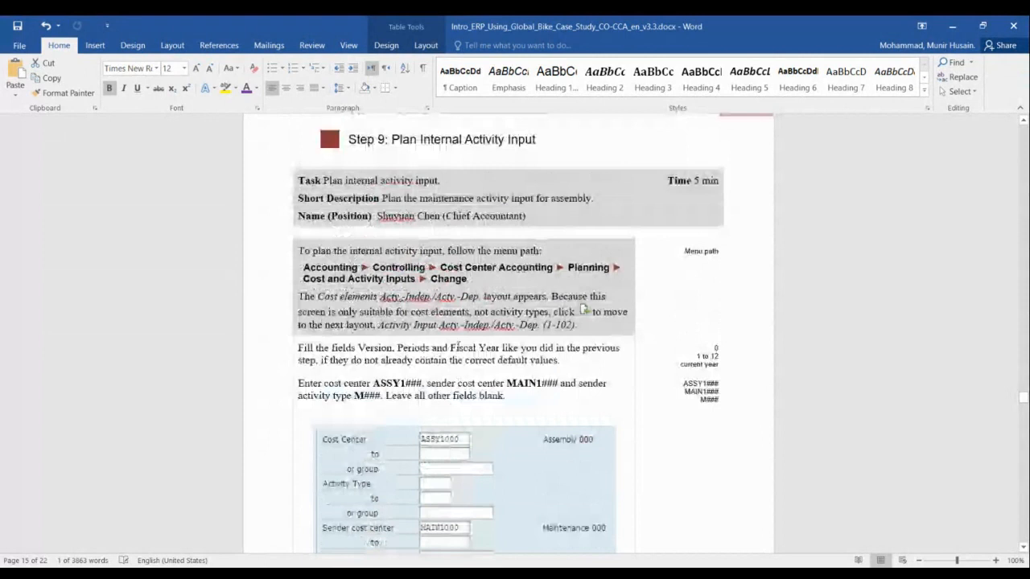
pyautogui.scroll(1, 469, 363)
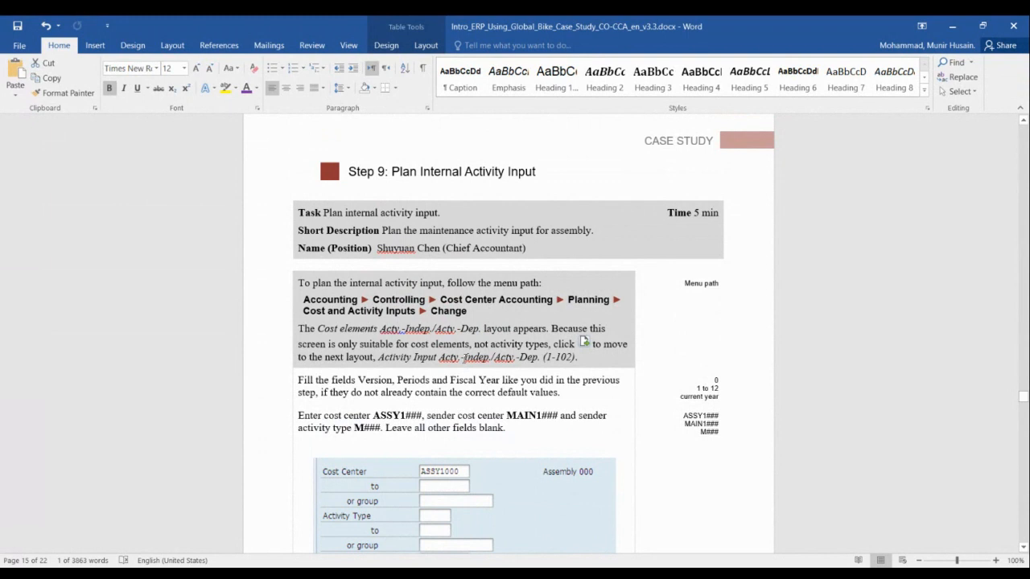
pyautogui.hotkey('alt', 'Tab')
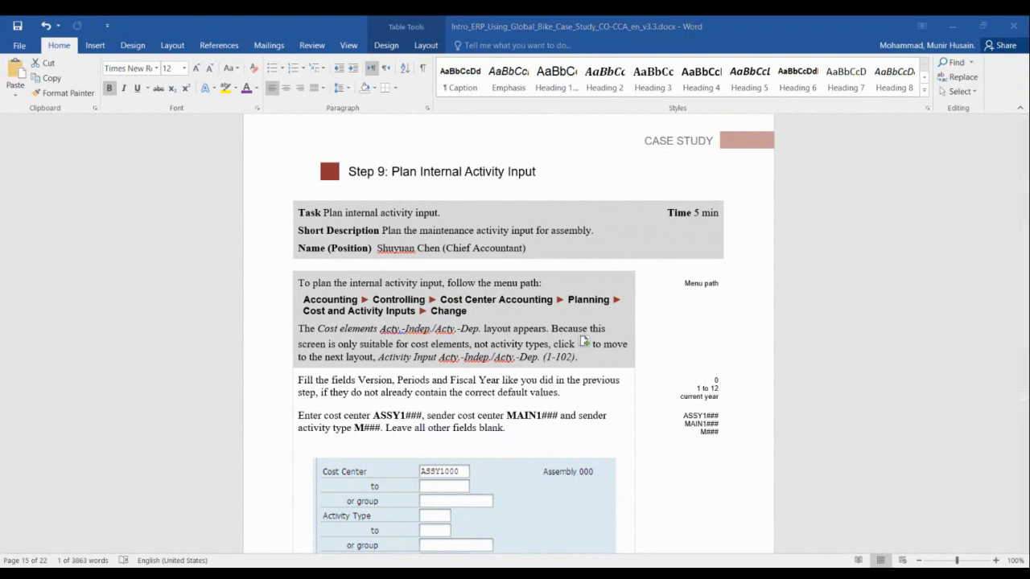
pyautogui.hotkey('alt', 'Tab')
pyautogui.scroll(-1, 469, 333)
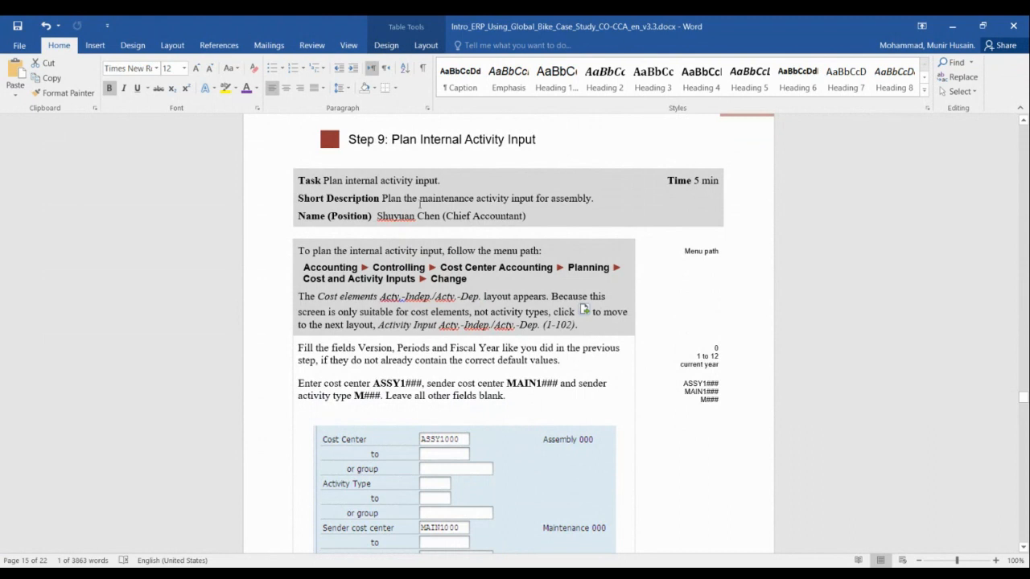
pyautogui.hotkey('alt', 'Tab')
pyautogui.hotkey('alt', 'Tab')
# Step: Make the phrase "maintenance activity input for assembly" in the Step 9 short description bold and highlight it in yellow
pyautogui.moveTo(421, 198); pyautogui.dragTo(592, 199)
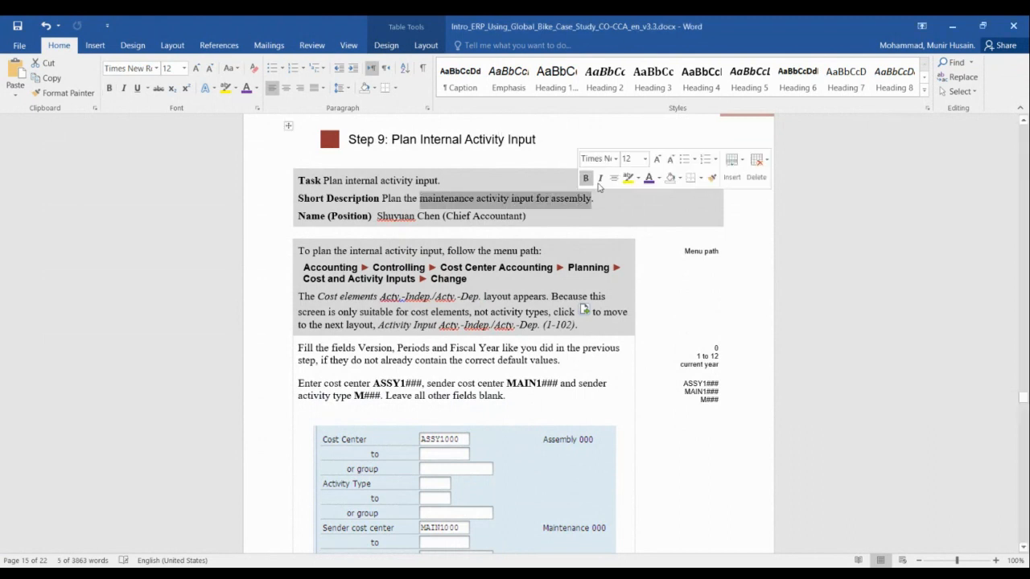
pyautogui.click(585, 178)
pyautogui.click(419, 198)
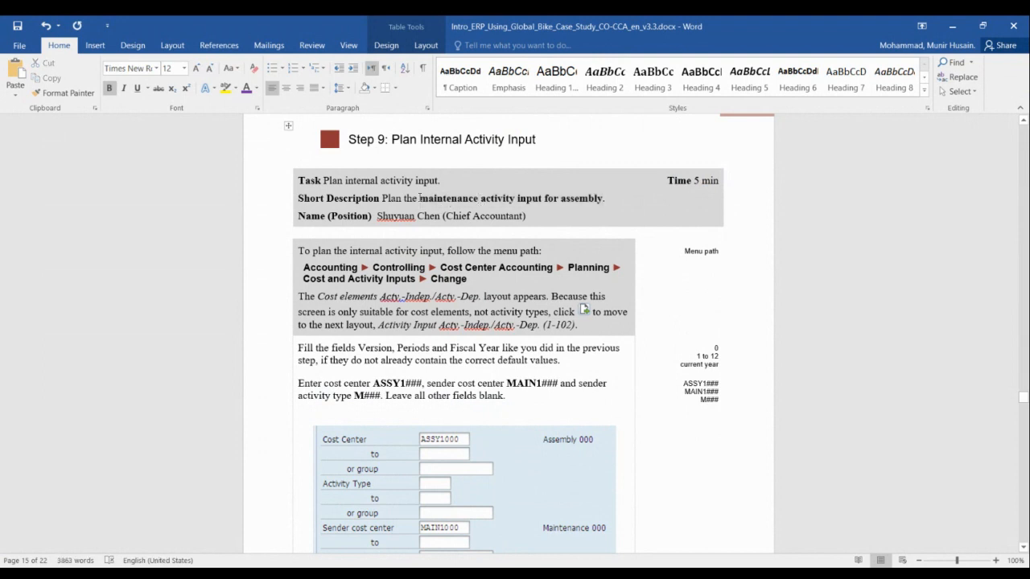
pyautogui.moveTo(419, 198); pyautogui.dragTo(603, 199)
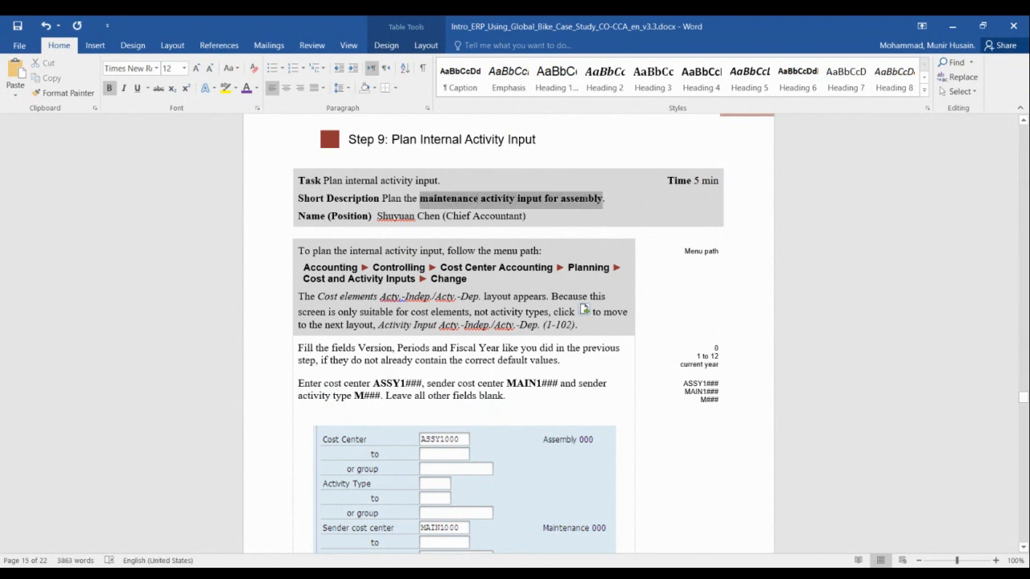
pyautogui.click(634, 180)
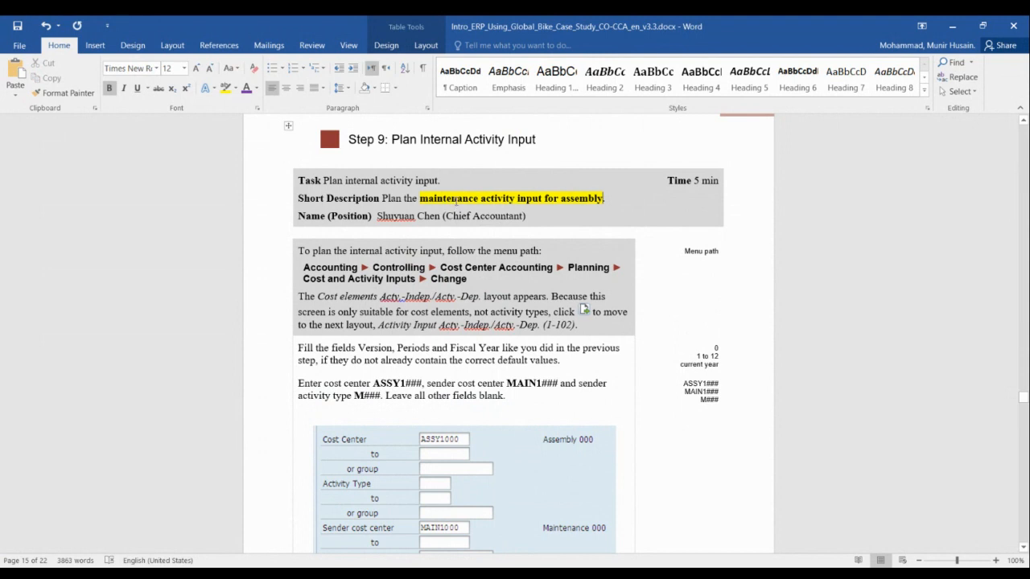
pyautogui.doubleClick(455, 200)
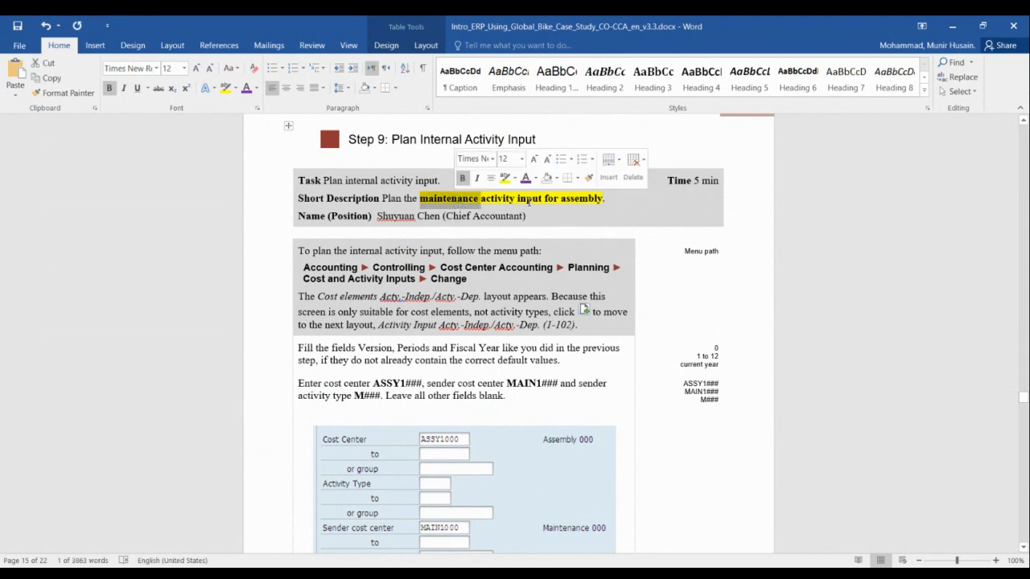
pyautogui.click(559, 199)
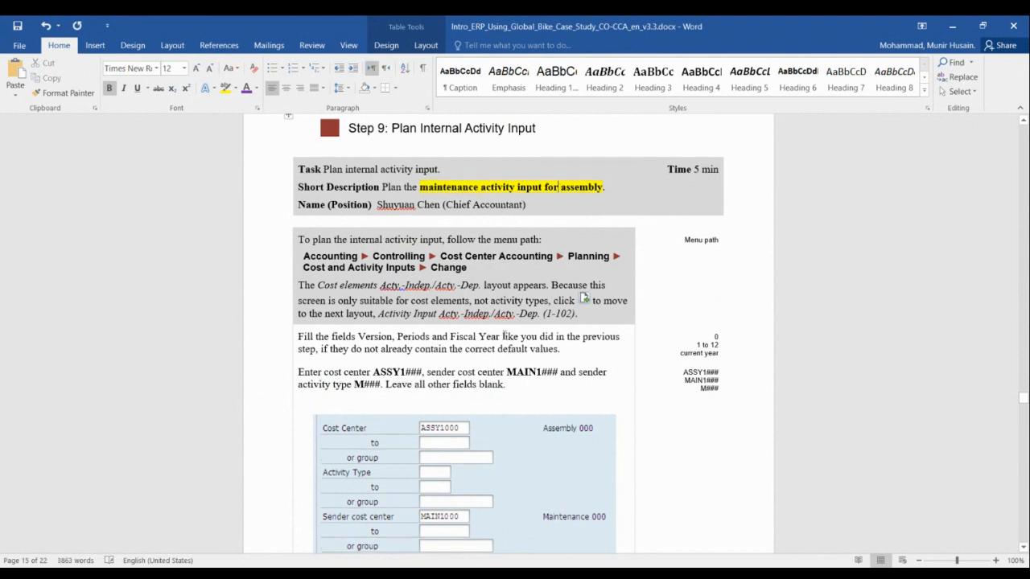
# Step: Switch back to SAP and open the KP06 transaction for changing cost and activity inputs
pyautogui.scroll(-1, 504, 334)
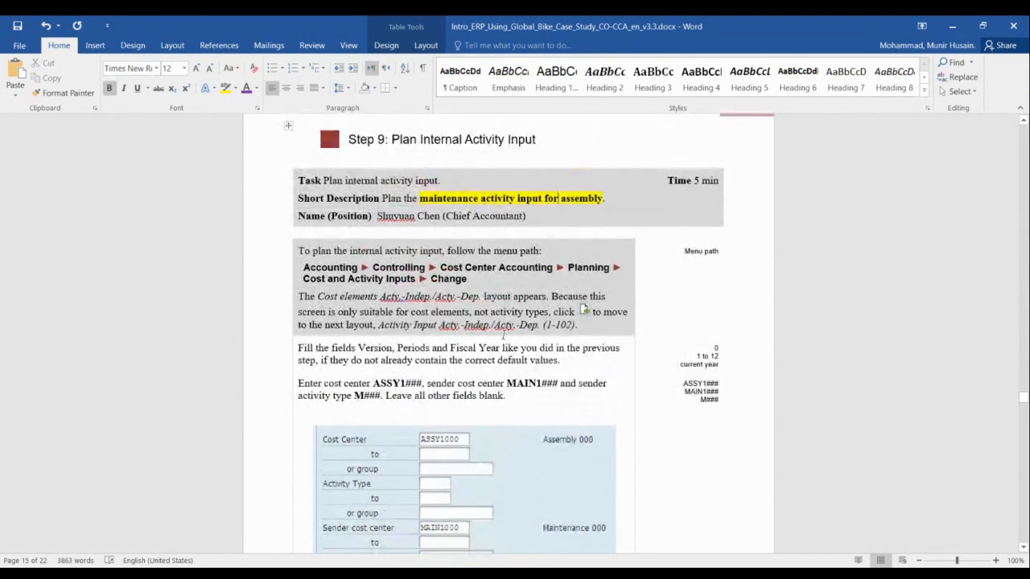
pyautogui.hotkey('alt', 'Tab')
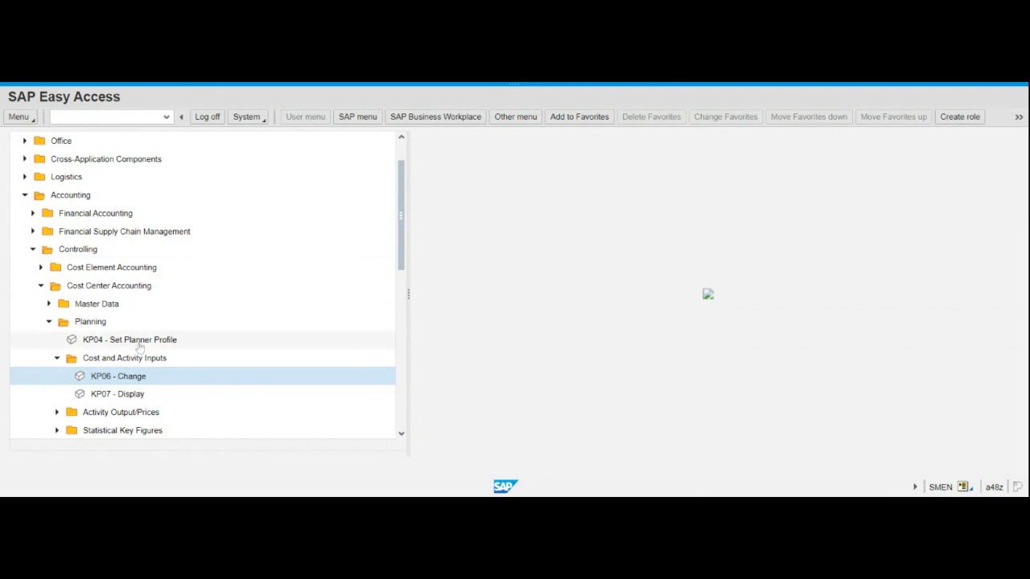
pyautogui.doubleClick(131, 377)
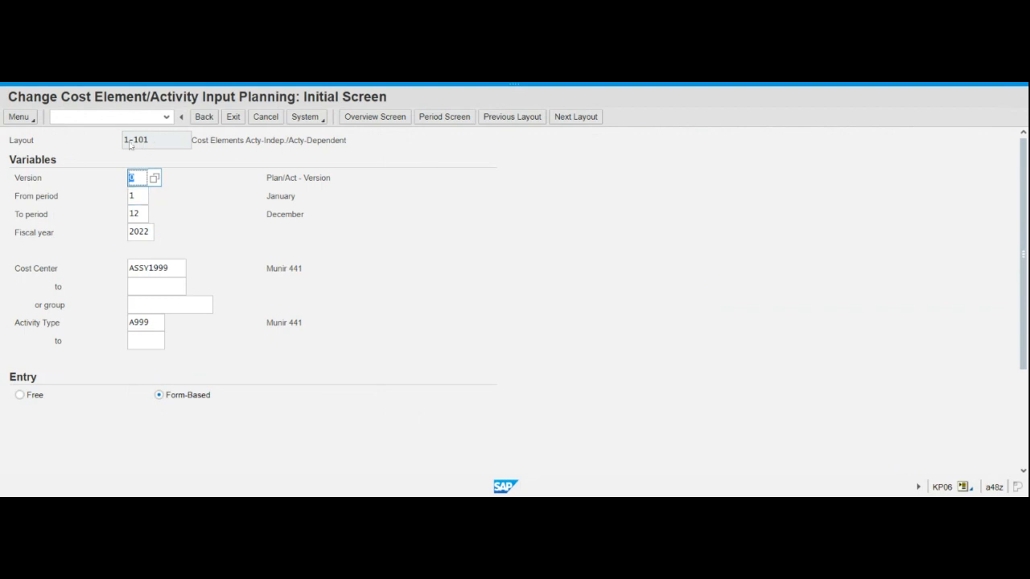
# Step: Switch the planning layout to 1-102 for activity inputs and clear the receiving activity type for cost center ASSY1999
pyautogui.click(14, 143)
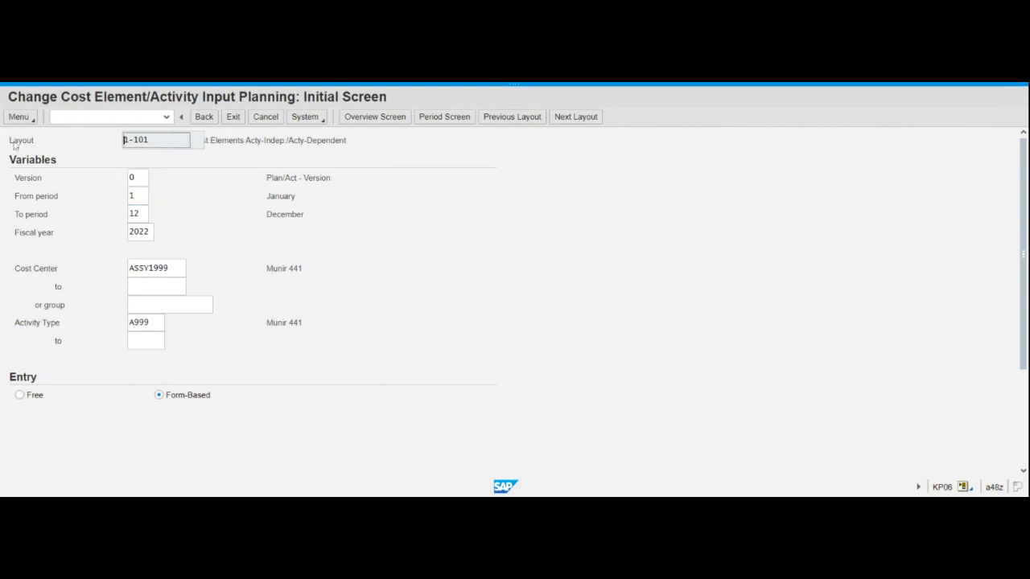
pyautogui.click(166, 141)
pyautogui.click(398, 176)
pyautogui.click(577, 119)
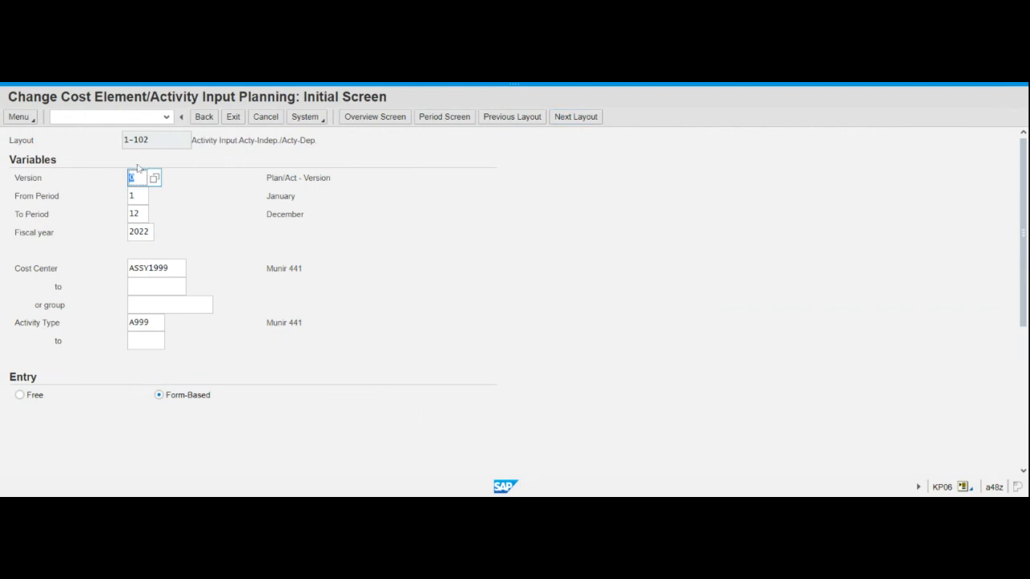
pyautogui.click(556, 258)
pyautogui.hotkey('alt', 'Tab')
pyautogui.click(493, 311)
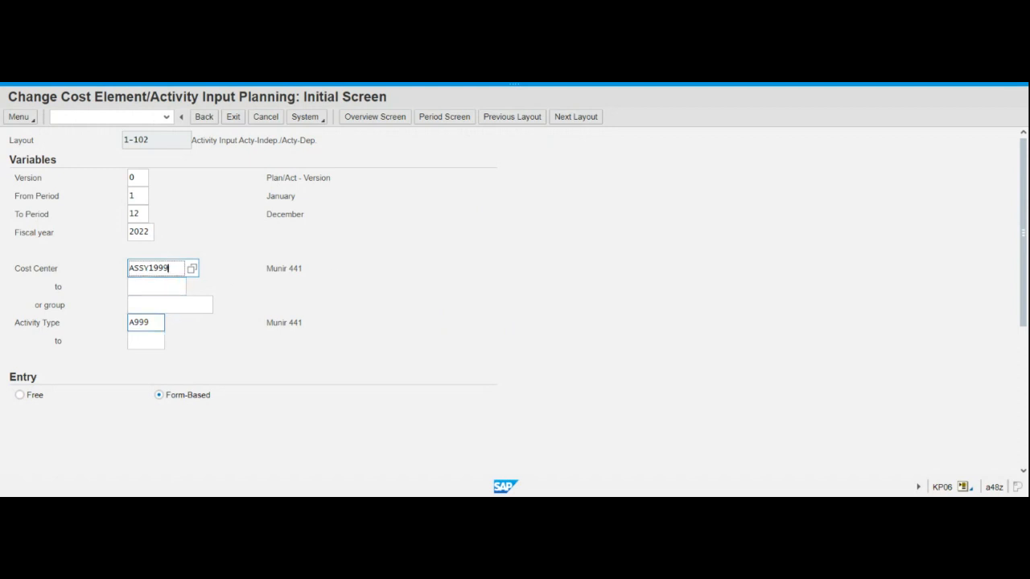
pyautogui.moveTo(157, 323); pyautogui.dragTo(118, 327)
pyautogui.press('BackSpace')
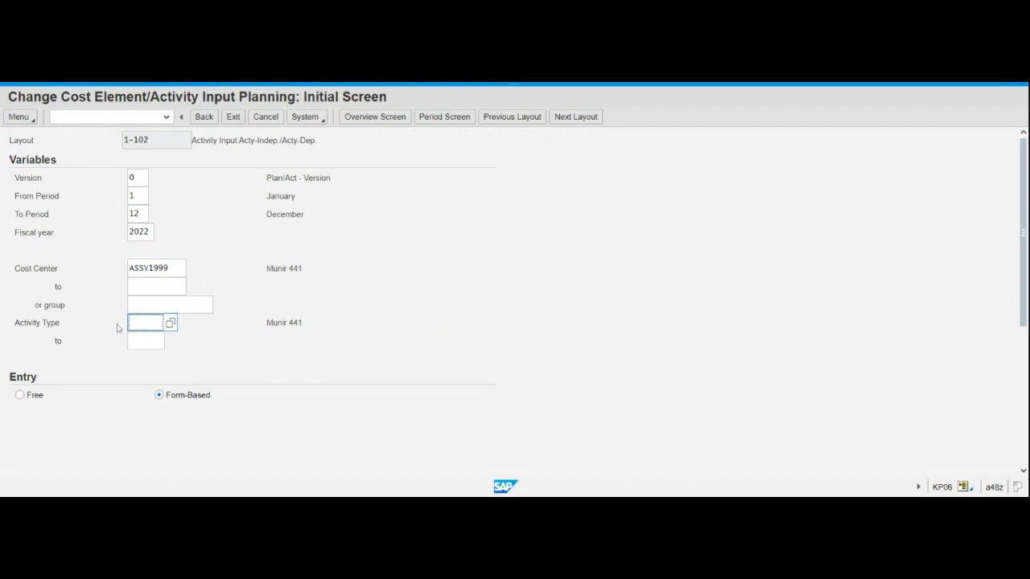
# Step: Set the sender cost center to MAIN1999 and the sender activity type to M999
pyautogui.moveTo(1024, 313); pyautogui.dragTo(1022, 335)
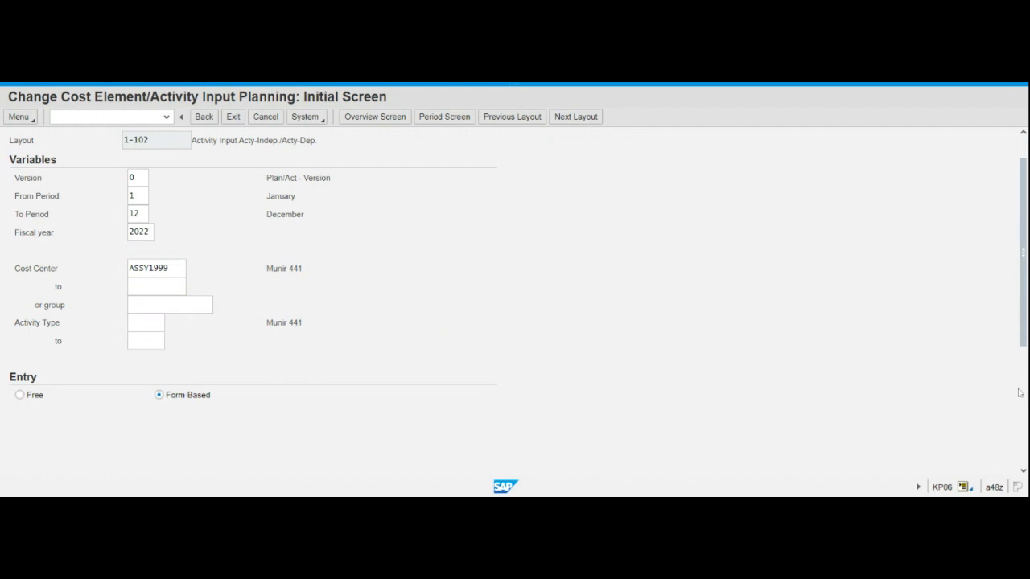
pyautogui.click(1024, 398)
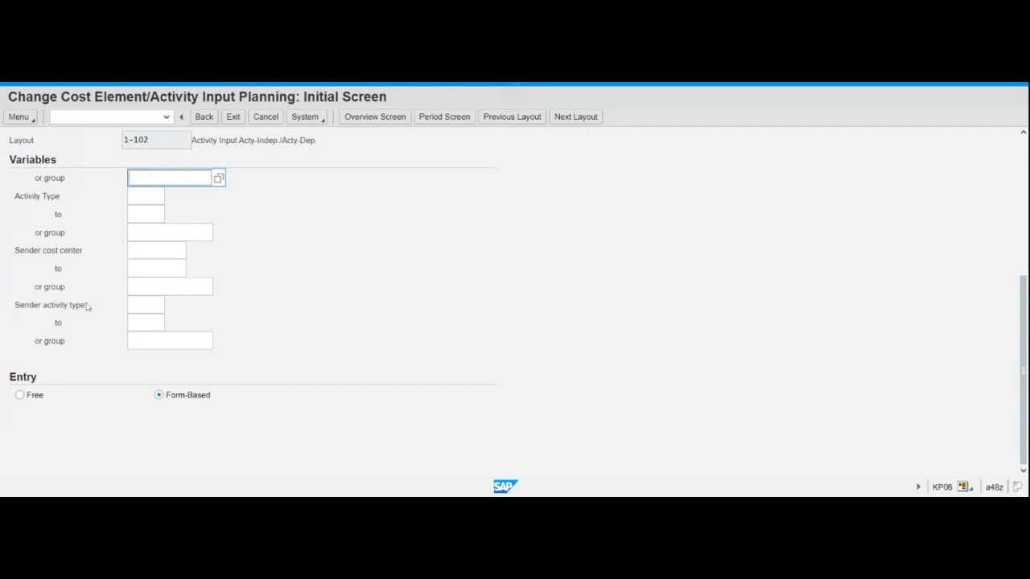
pyautogui.click(135, 251)
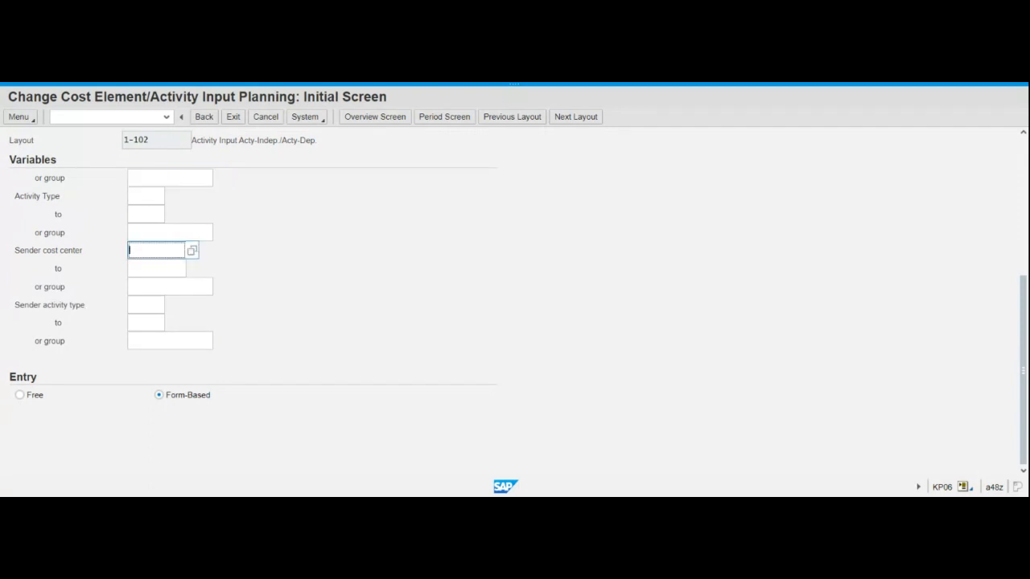
pyautogui.write('MAIN1')
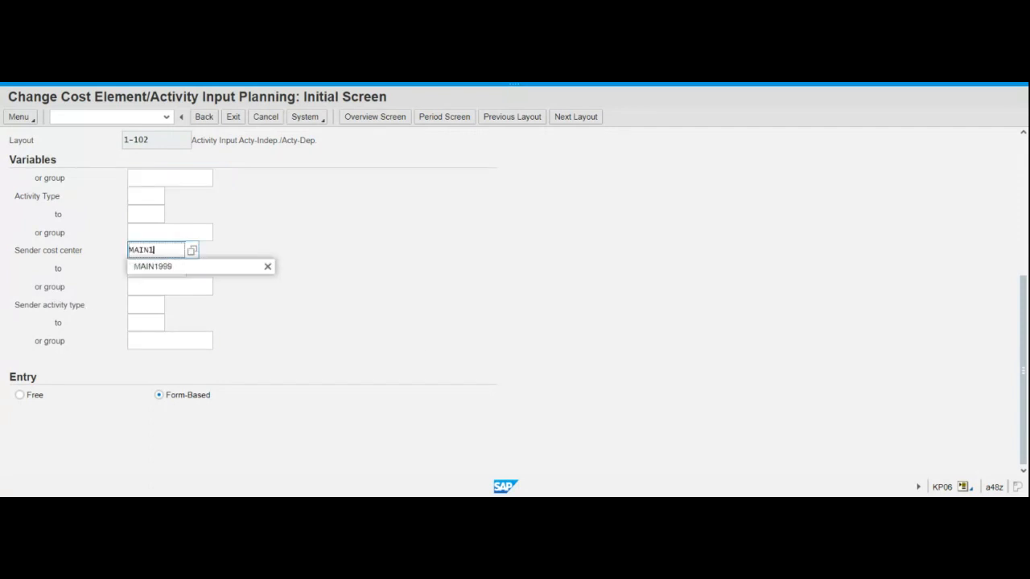
pyautogui.click(152, 266)
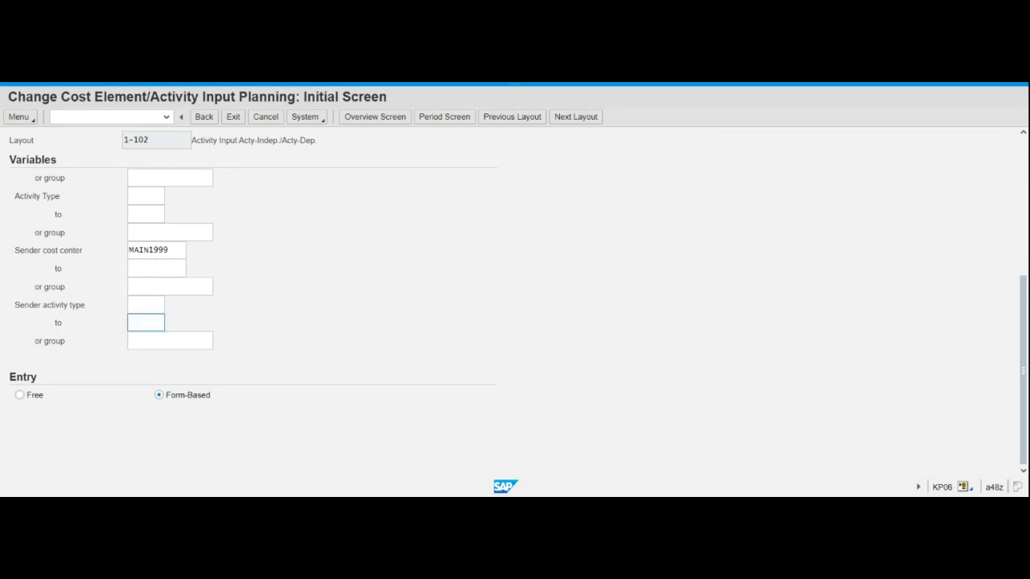
pyautogui.click(145, 305)
pyautogui.write('M')
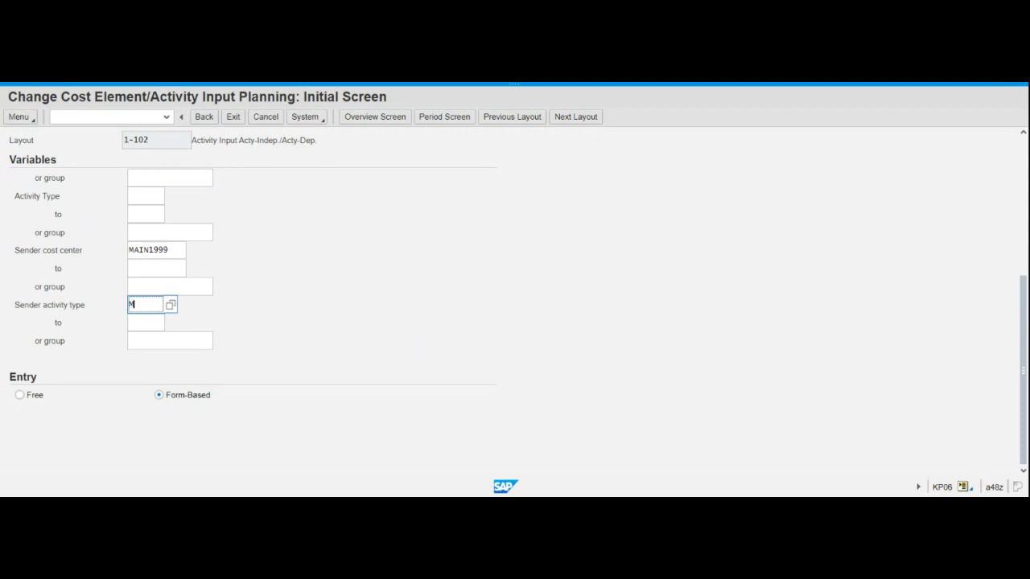
pyautogui.write('999')
pyautogui.press('Return')
pyautogui.click(411, 322)
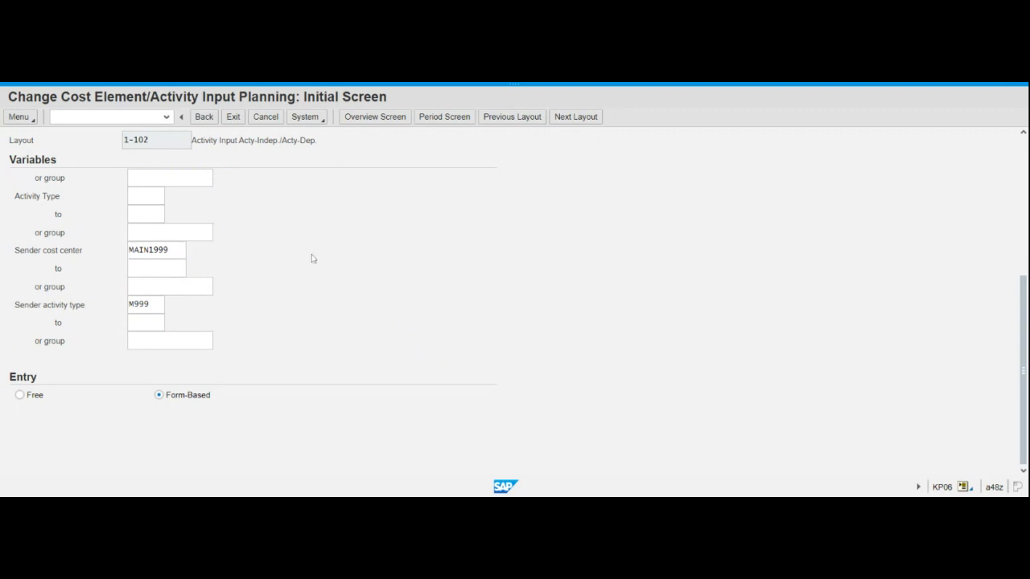
# Step: Check the receiver cost center, sender cost center and sender activity type entries on the initial screen
pyautogui.click(1023, 135)
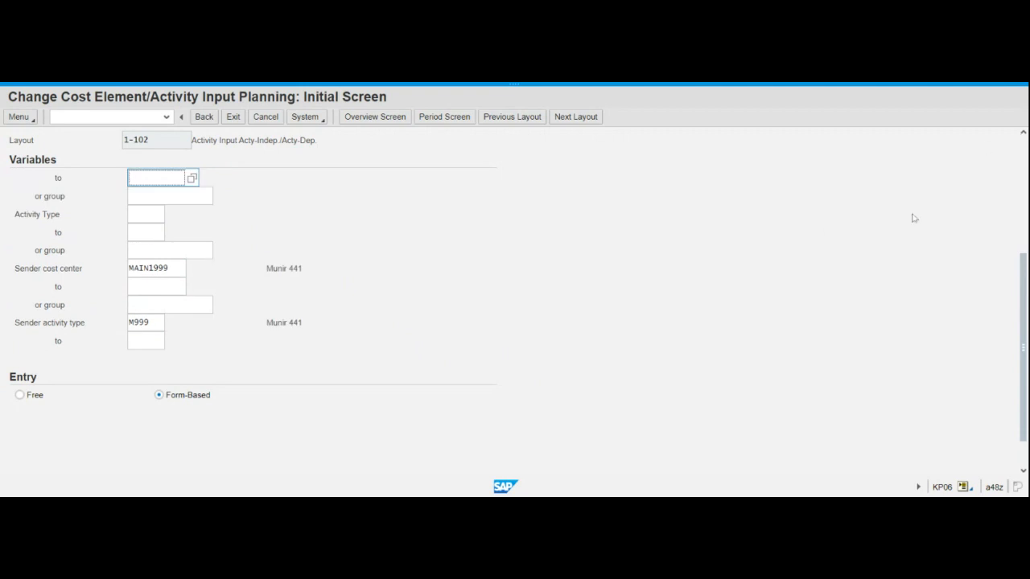
pyautogui.click(1022, 135)
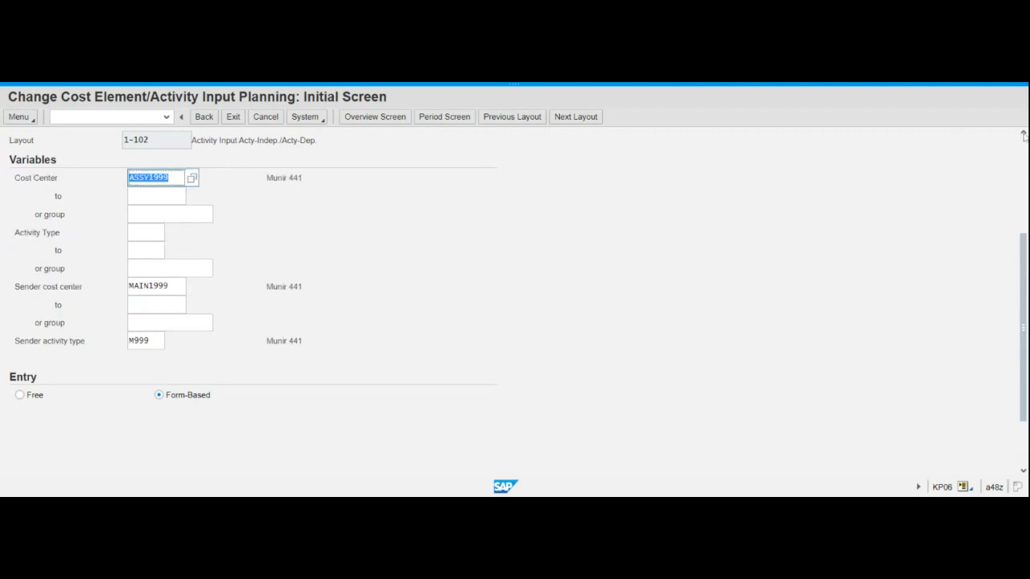
pyautogui.click(1024, 135)
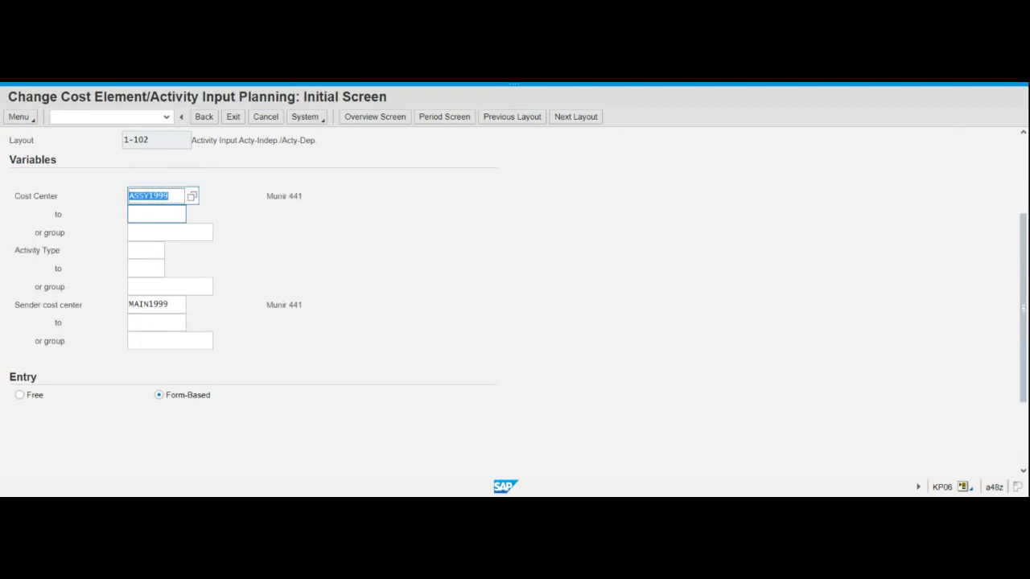
pyautogui.click(238, 228)
pyautogui.click(1023, 473)
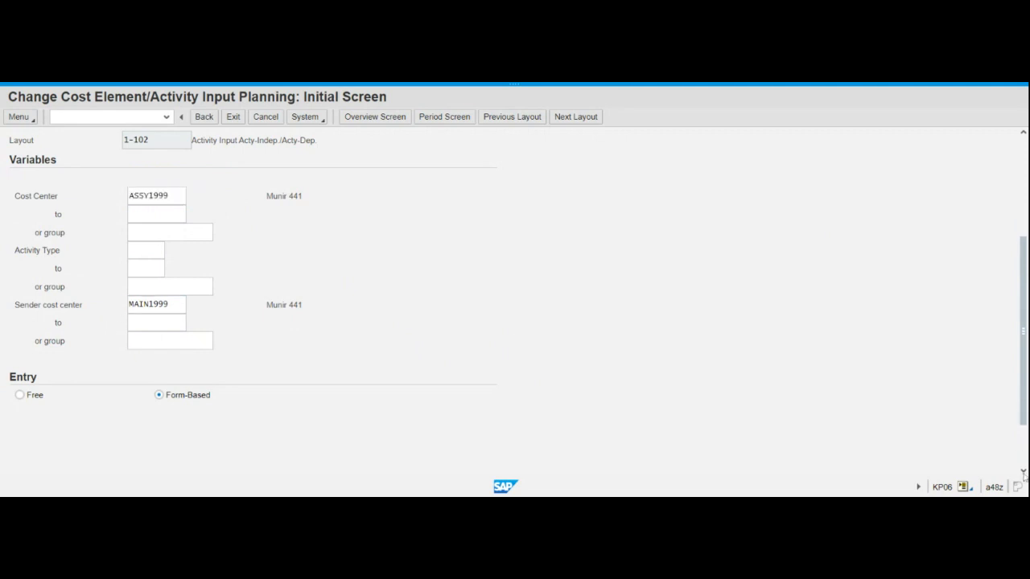
pyautogui.click(1023, 473)
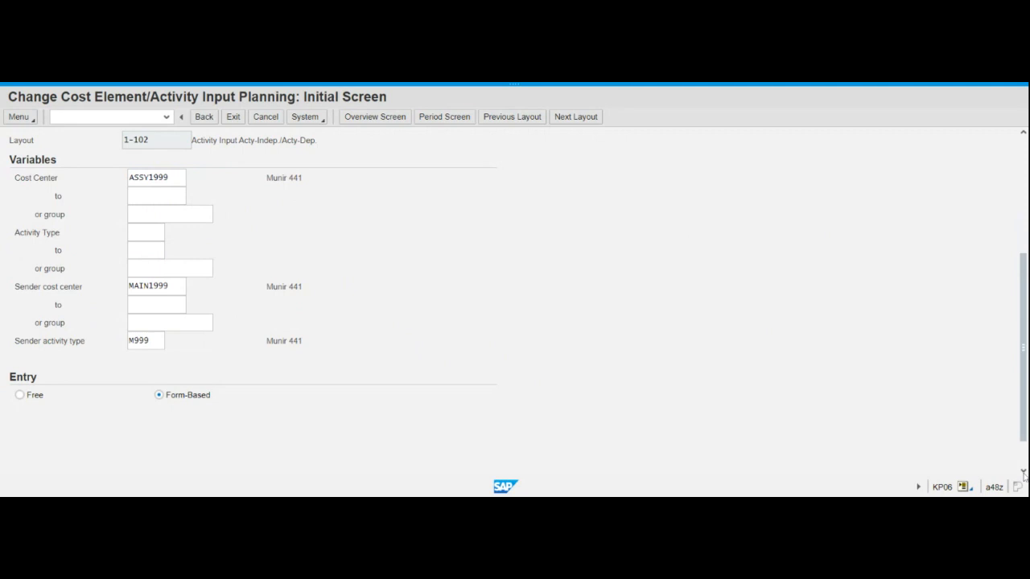
pyautogui.click(1024, 473)
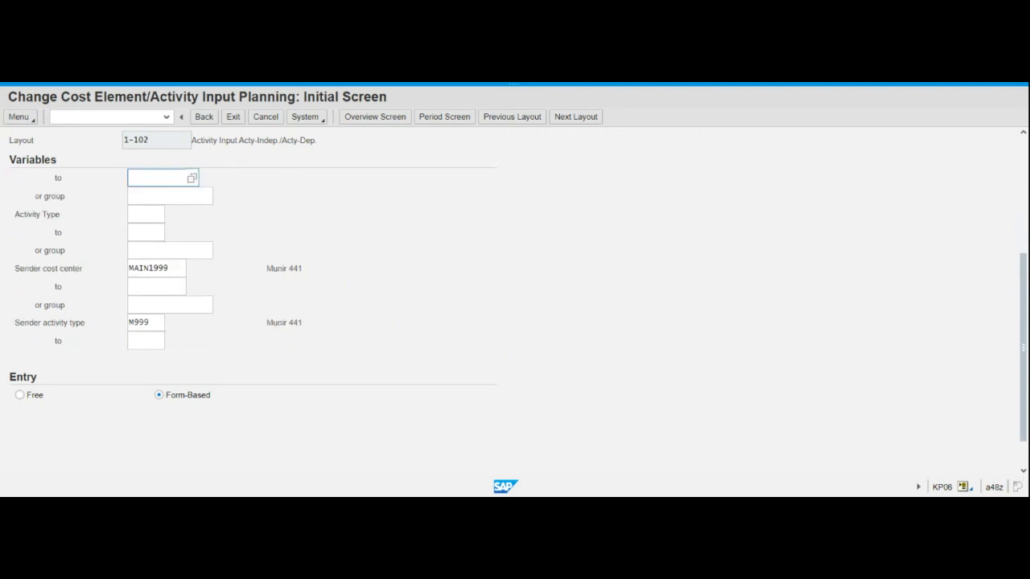
# Step: Open the planning overview, set the plan fixed consumption for sender MAIN1999 and activity M999 to 600, and post it
pyautogui.click(384, 121)
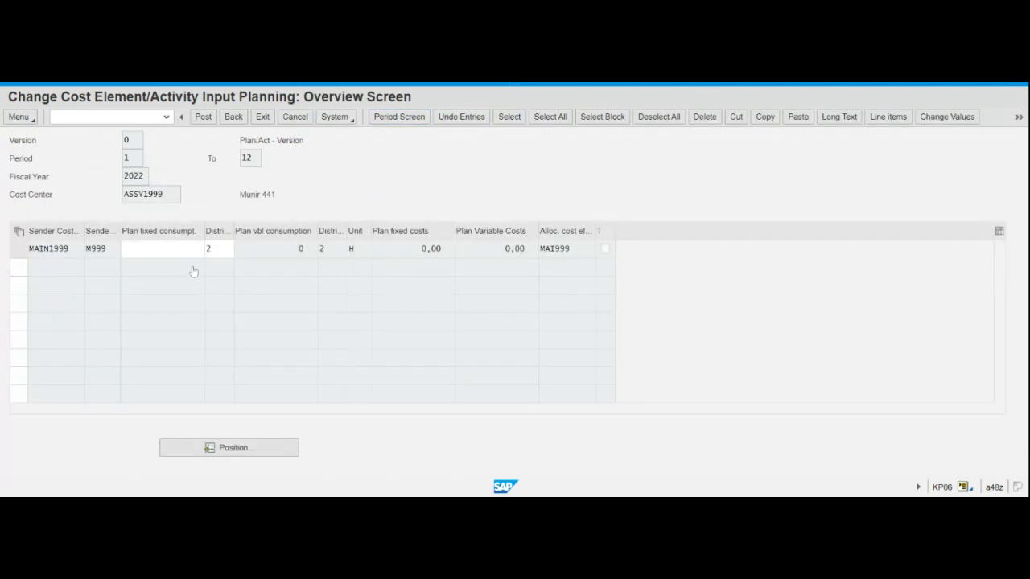
pyautogui.click(179, 248)
pyautogui.write('600')
pyautogui.press('Return')
pyautogui.click(203, 120)
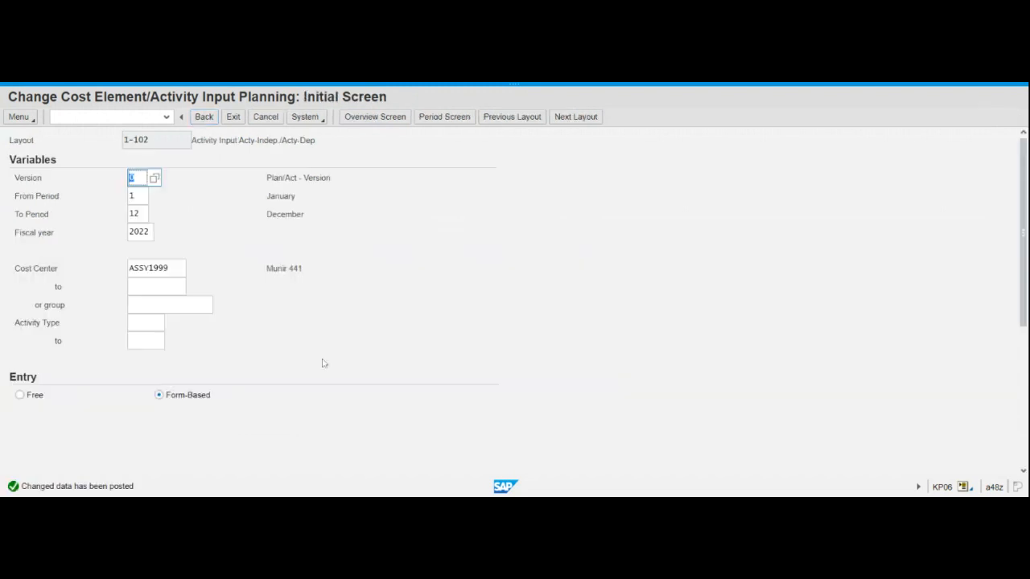
pyautogui.click(323, 361)
# Step: Leave activity input planning and open the cost center planning report with transaction KSBL
pyautogui.click(235, 119)
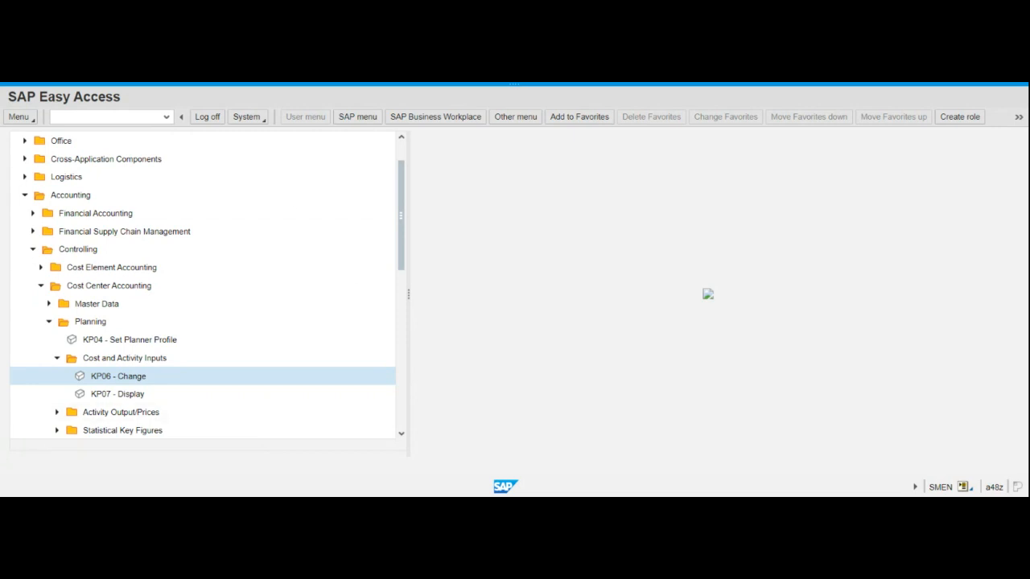
pyautogui.click(105, 118)
pyautogui.write('KSBL')
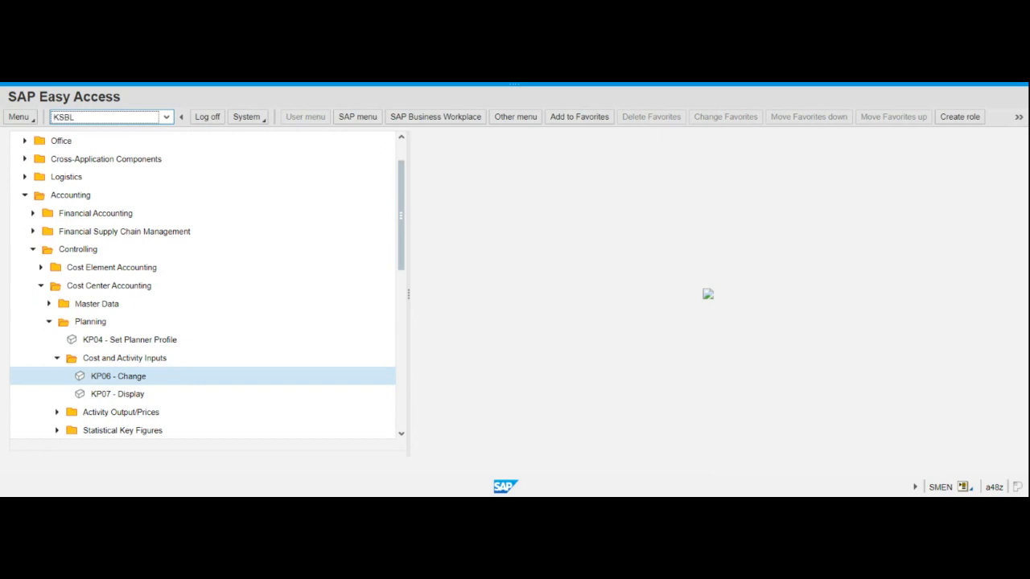
pyautogui.press('Return')
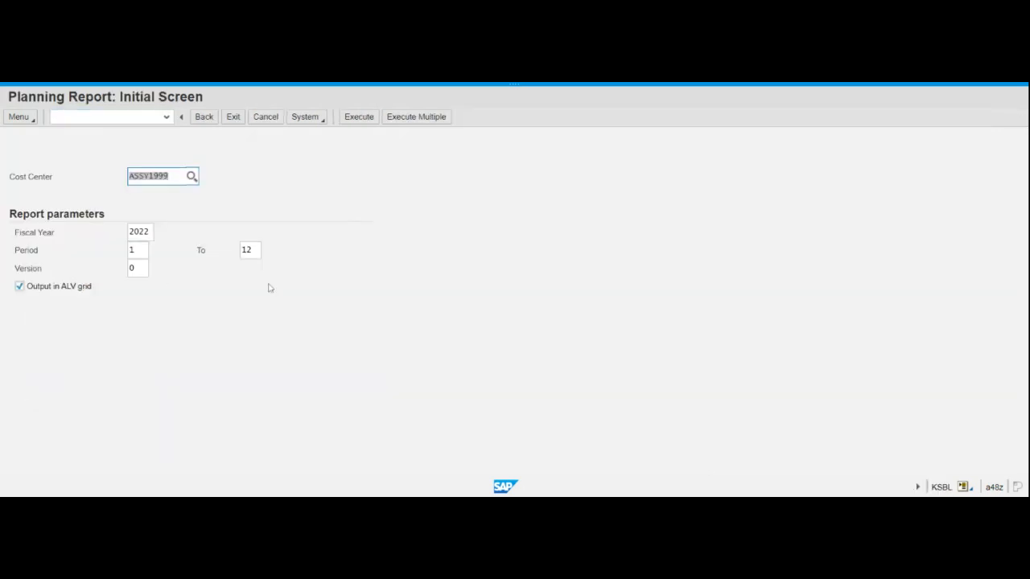
# Step: Set the planning report's cost center to CAFE1999
pyautogui.click(365, 278)
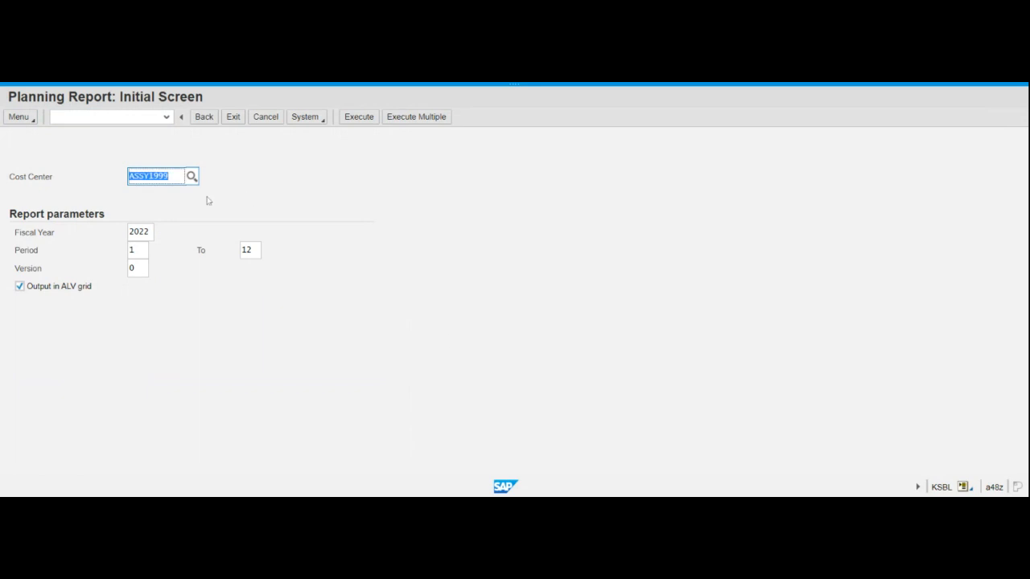
pyautogui.press('Home')
pyautogui.press('Delete')
pyautogui.press('Delete')
pyautogui.press('Delete')
pyautogui.press('Delete')
pyautogui.write('CAFE')
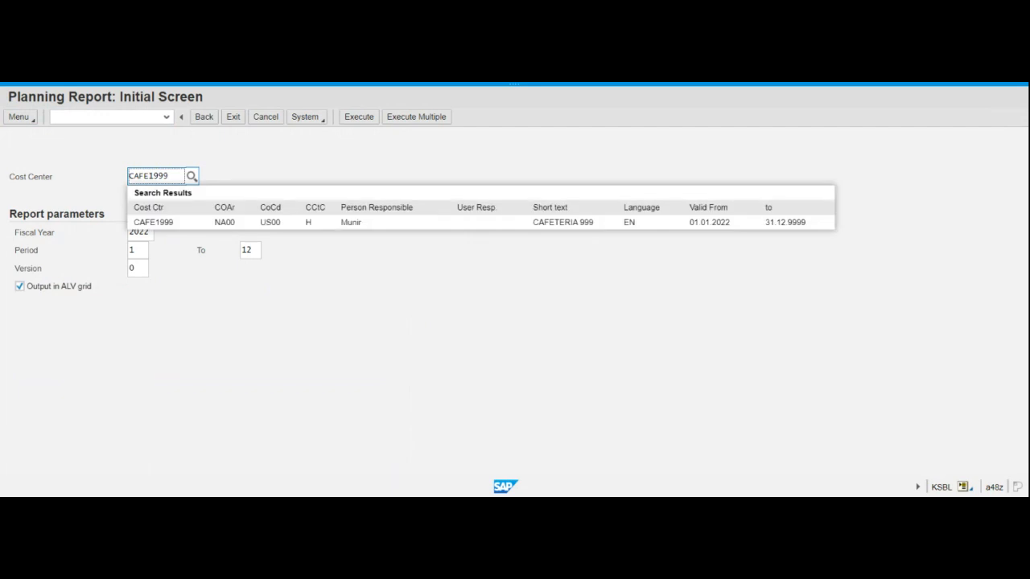
pyautogui.click(158, 225)
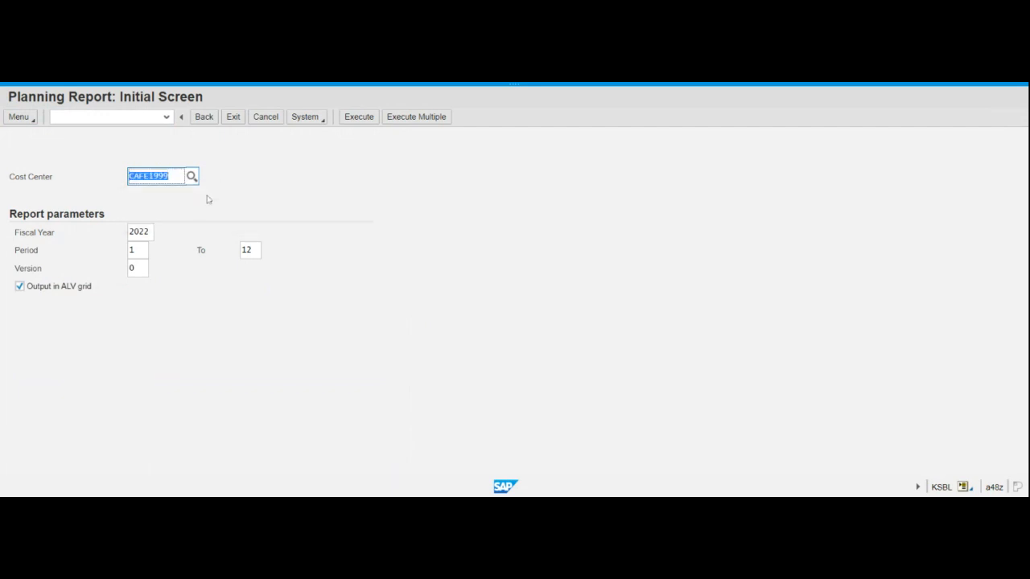
pyautogui.click(270, 196)
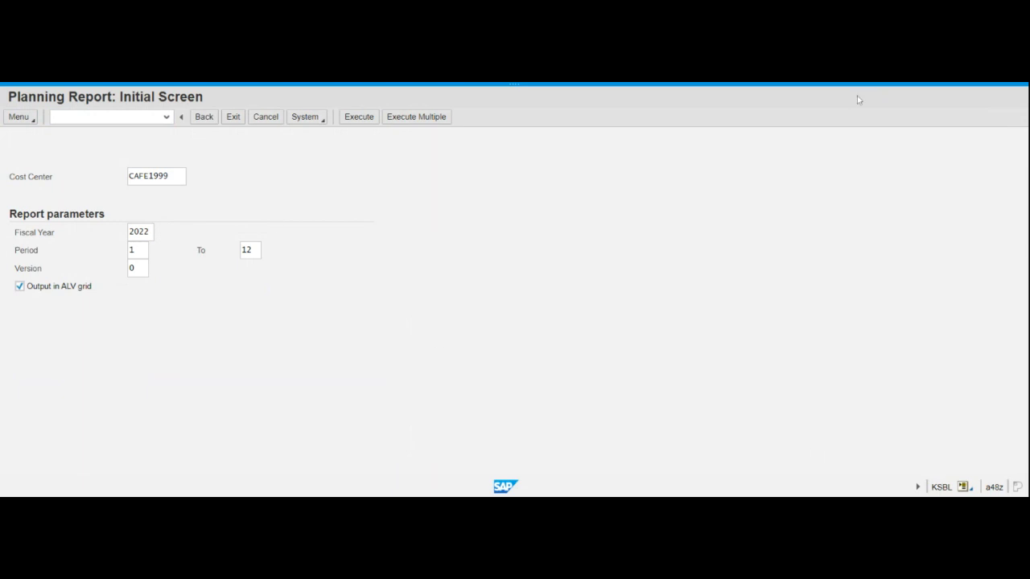
# Step: Switch to PowerPoint and examine the cafeteria's fixed costs and the units they are allocated to on the CO Case Scenario slide
pyautogui.moveTo(849, 85)
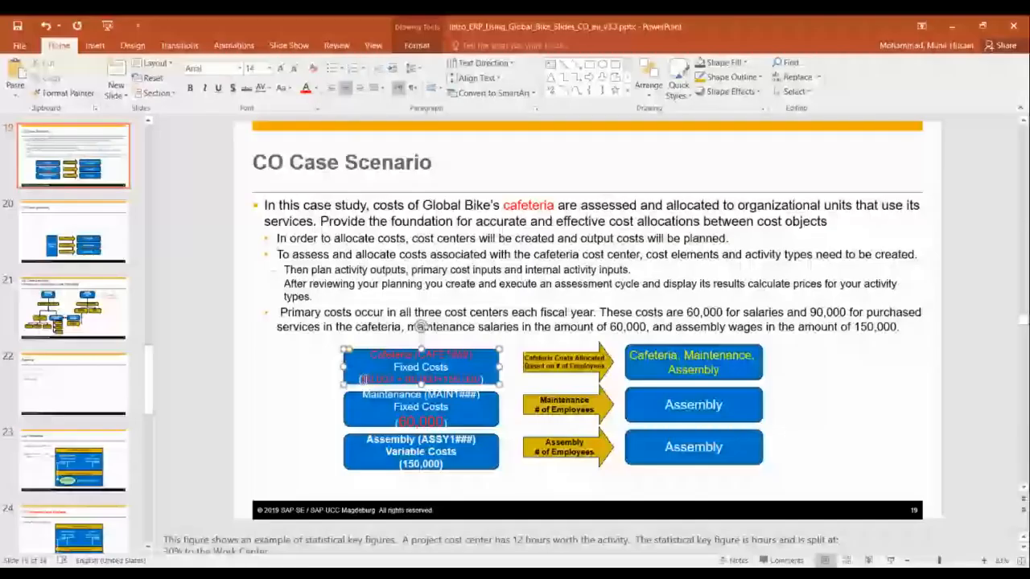
pyautogui.moveTo(362, 379); pyautogui.dragTo(481, 380)
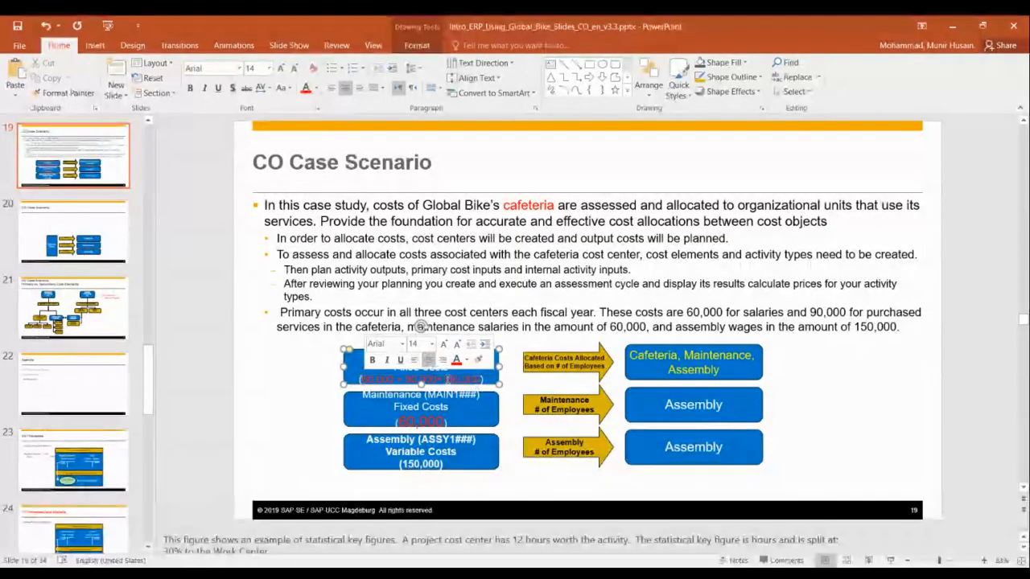
pyautogui.click(676, 358)
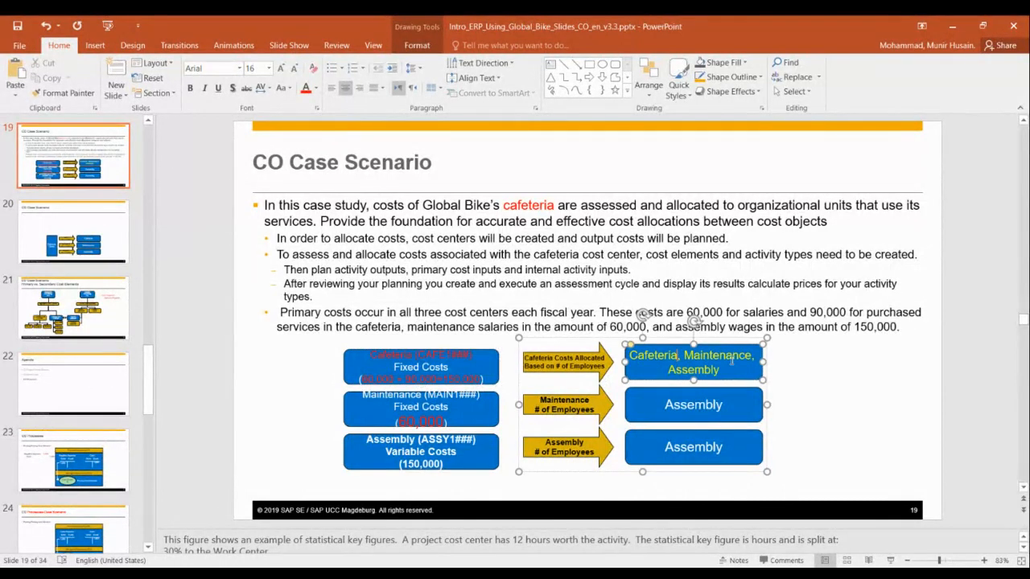
pyautogui.doubleClick(655, 358)
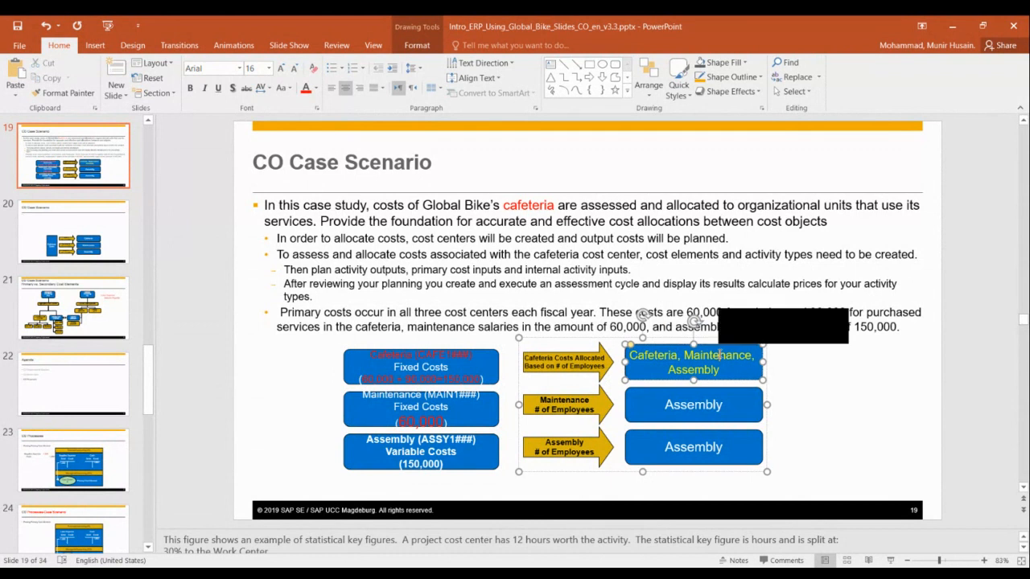
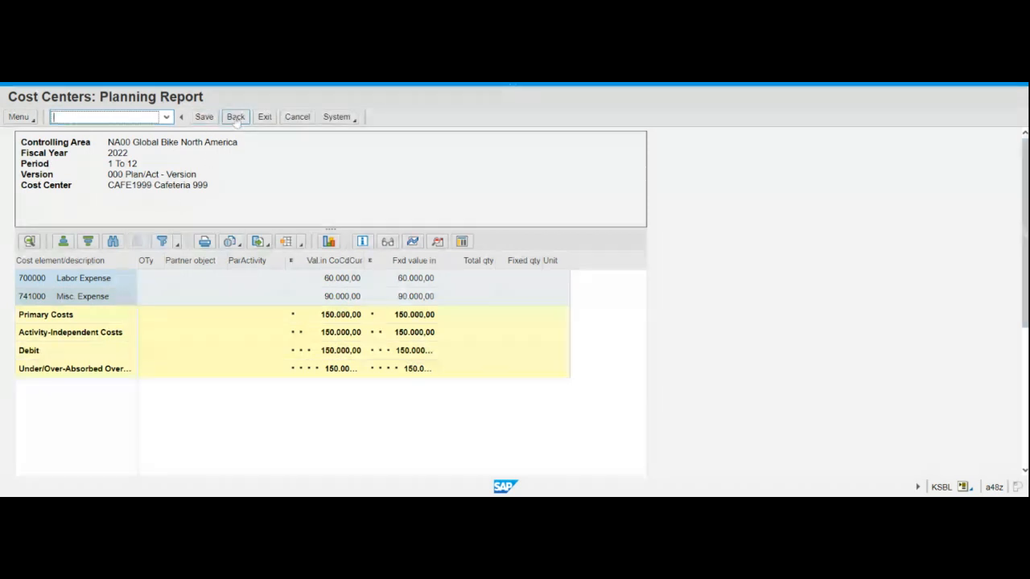
# Step: Leave the CAFE1999 planning report in SAP and set the report's cost center to MAIN1999
pyautogui.click(236, 117)
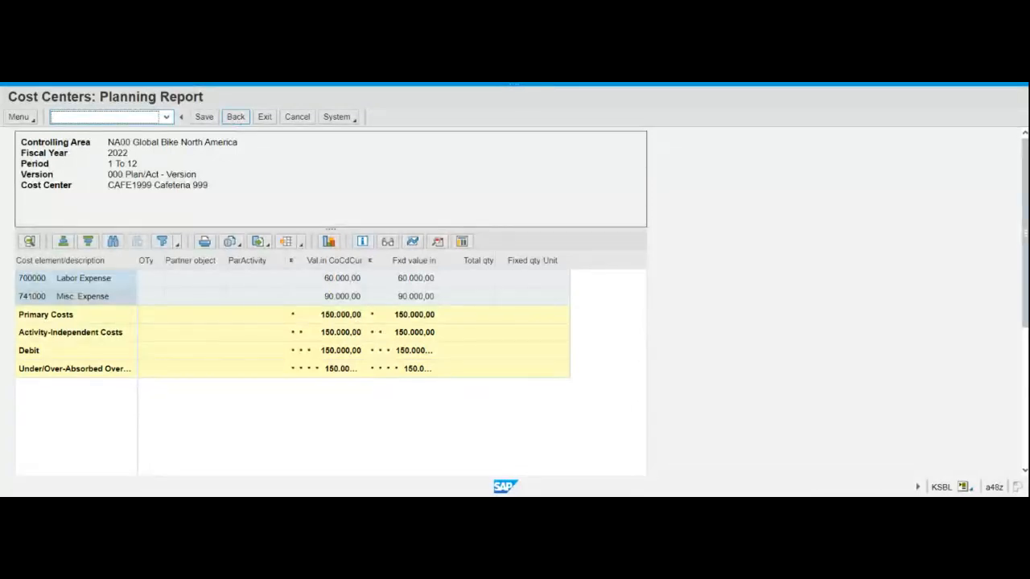
pyautogui.click(237, 121)
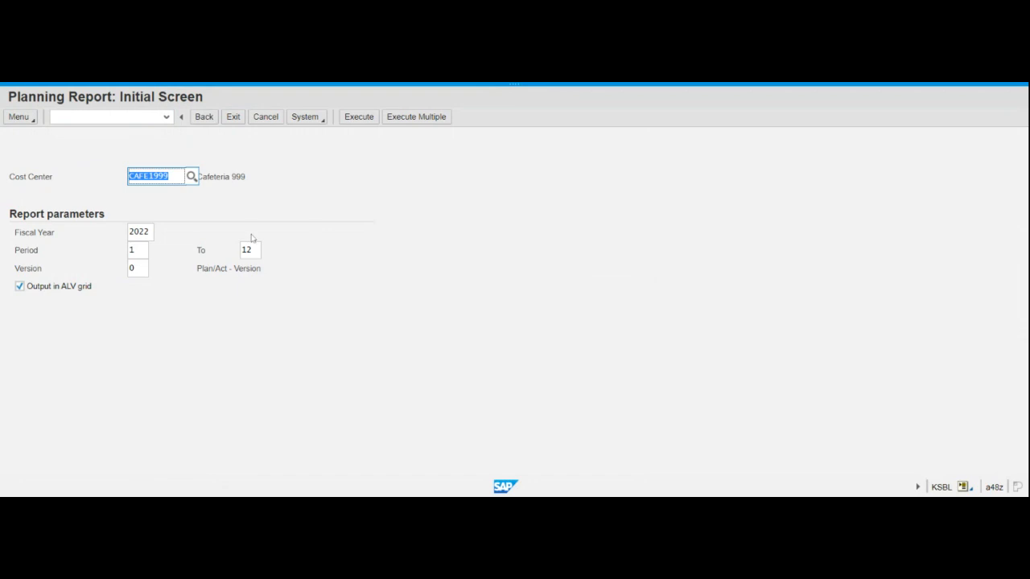
pyautogui.moveTo(163, 176); pyautogui.dragTo(134, 176)
pyautogui.click(158, 176)
pyautogui.press('BackSpace')
pyautogui.press('BackSpace')
pyautogui.press('BackSpace')
pyautogui.press('BackSpace')
pyautogui.press('BackSpace')
pyautogui.press('BackSpace')
pyautogui.write('MAIN')
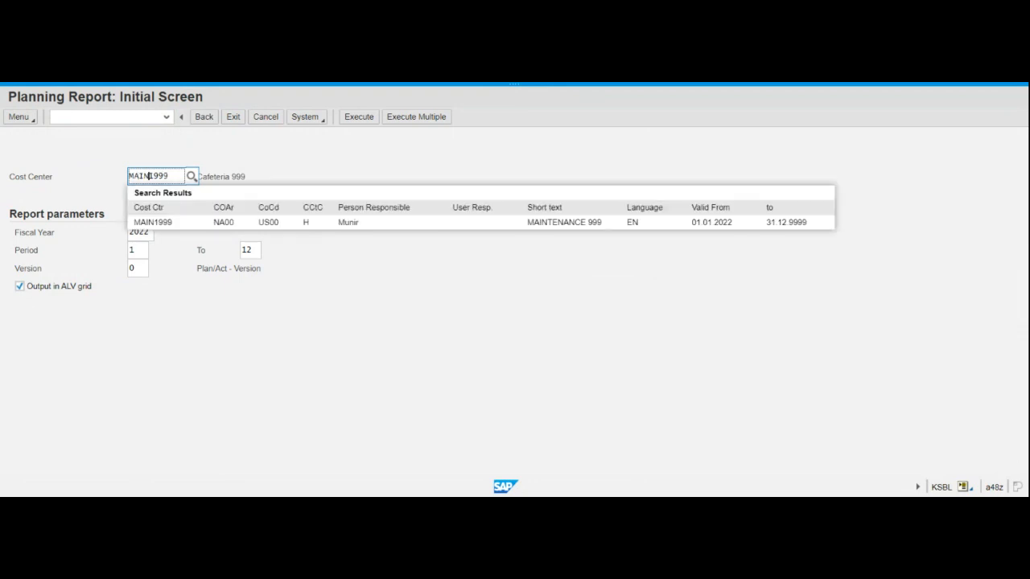
pyautogui.click(159, 221)
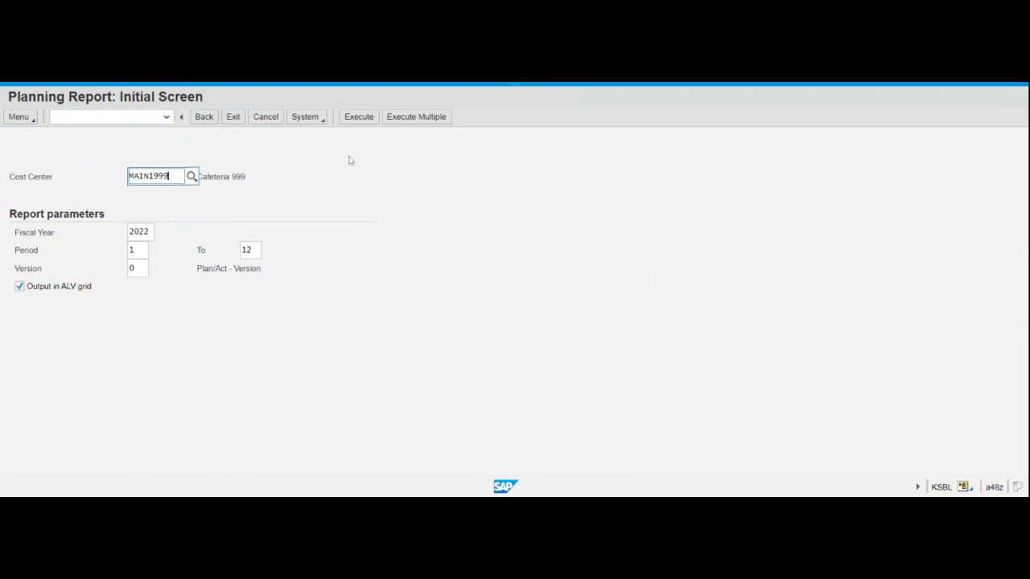
# Step: Run the planning report for MAIN1999, examine its allocation line to partner object ASSY1999, and return to the report's initial screen
pyautogui.click(366, 120)
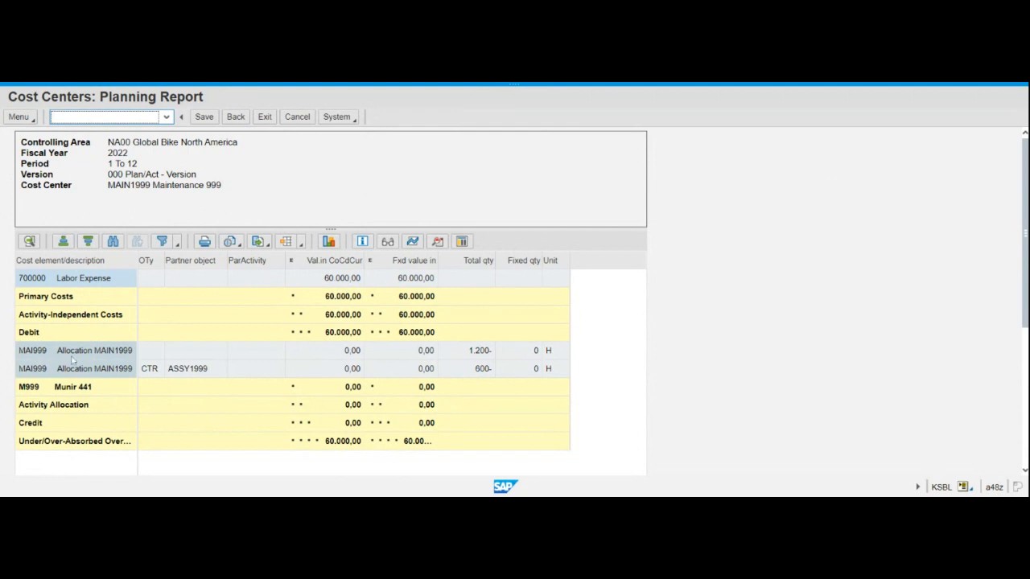
pyautogui.click(184, 371)
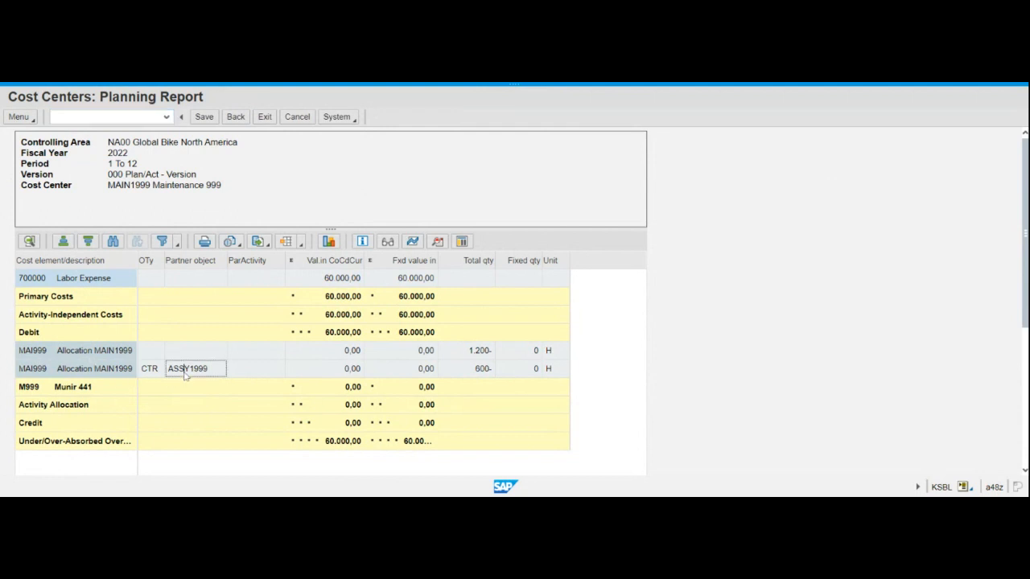
pyautogui.click(187, 265)
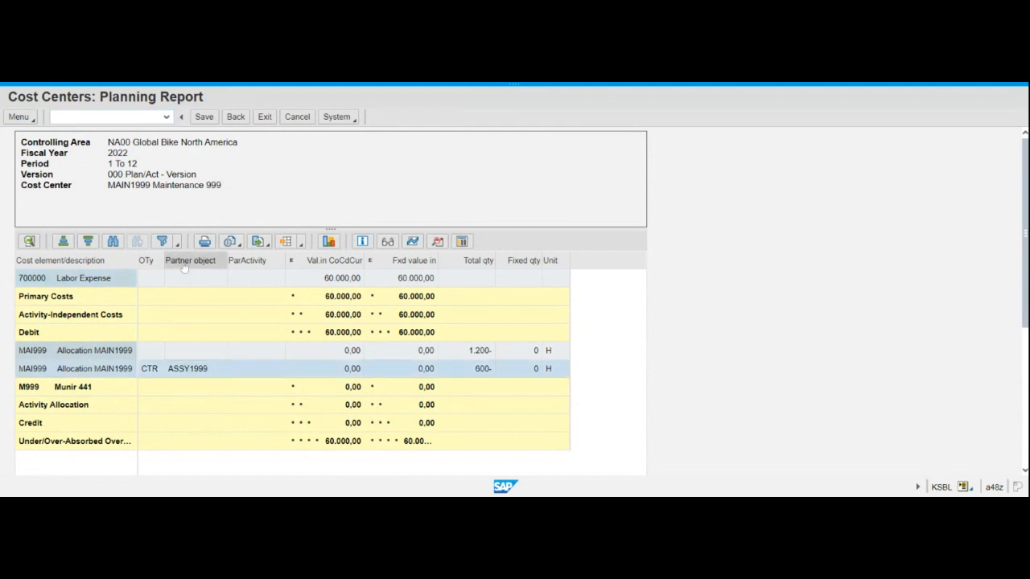
pyautogui.click(203, 371)
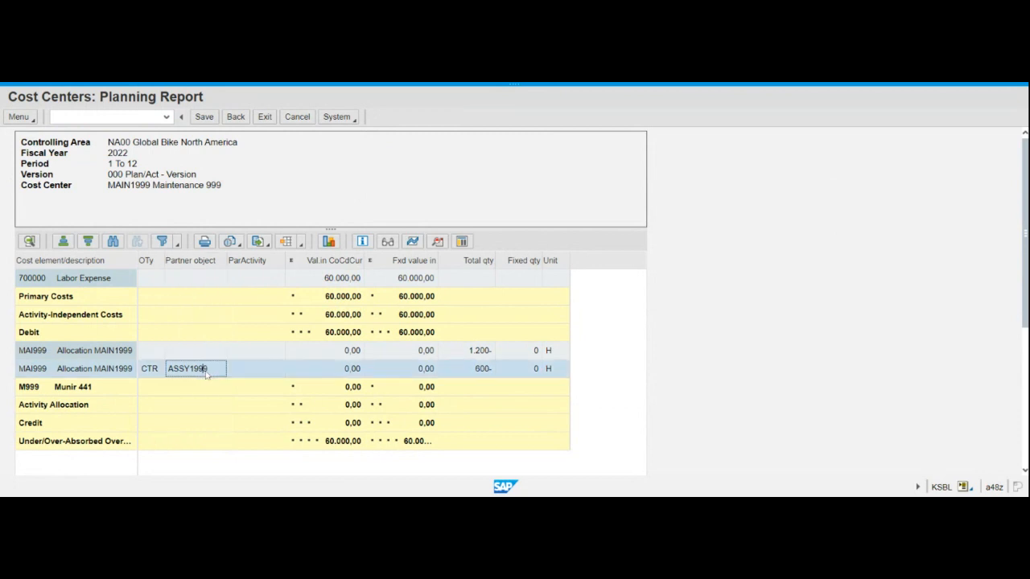
pyautogui.click(235, 117)
pyautogui.click(236, 118)
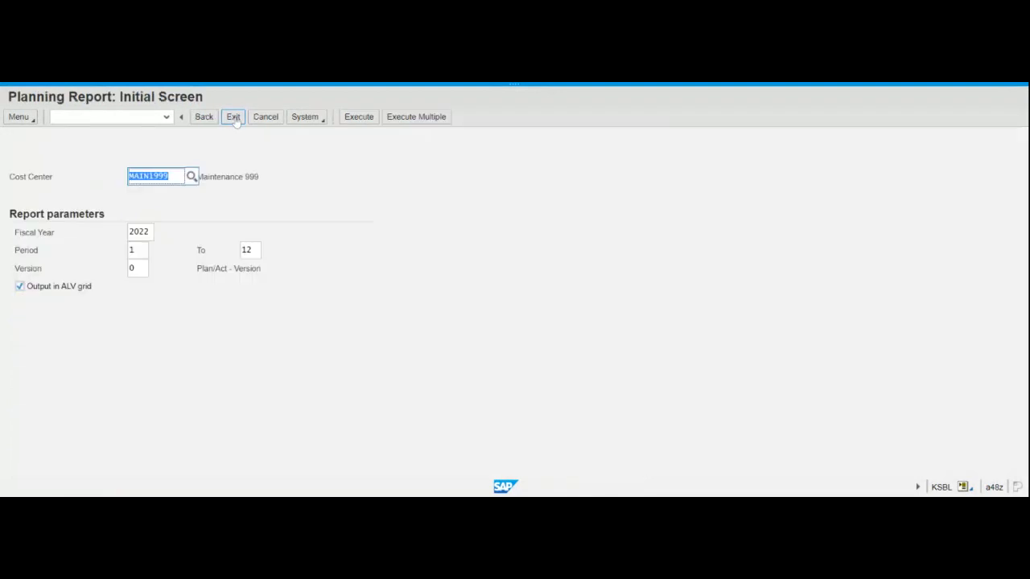
# Step: Run the planning report for cost center ASSY1999 and examine its activity input, labor expense and allocation lines
pyautogui.click(158, 175)
pyautogui.moveTo(148, 176); pyautogui.dragTo(129, 175)
pyautogui.write('ASSY')
pyautogui.press('Return')
pyautogui.click(359, 117)
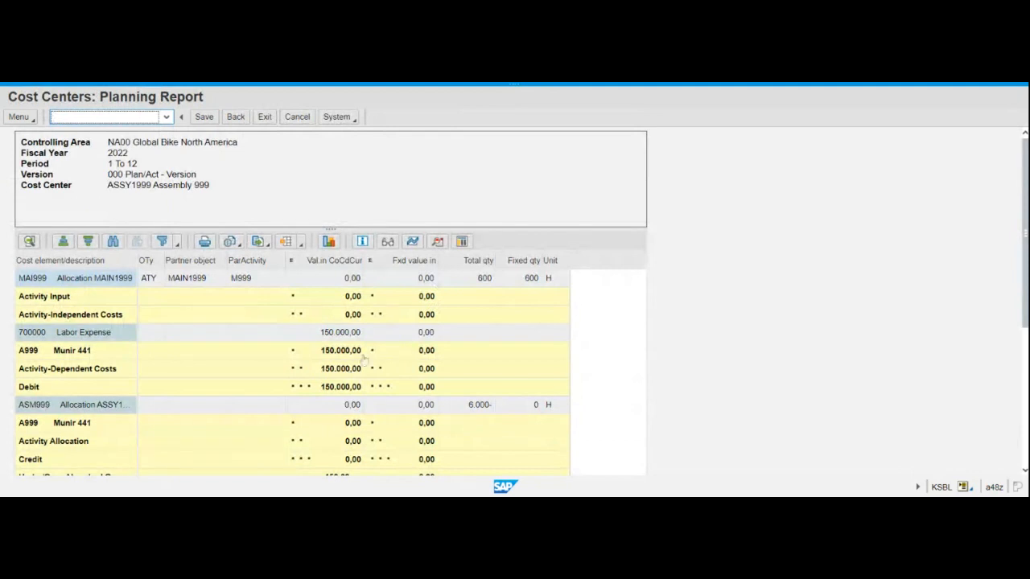
pyautogui.scroll(-2, 226, 392)
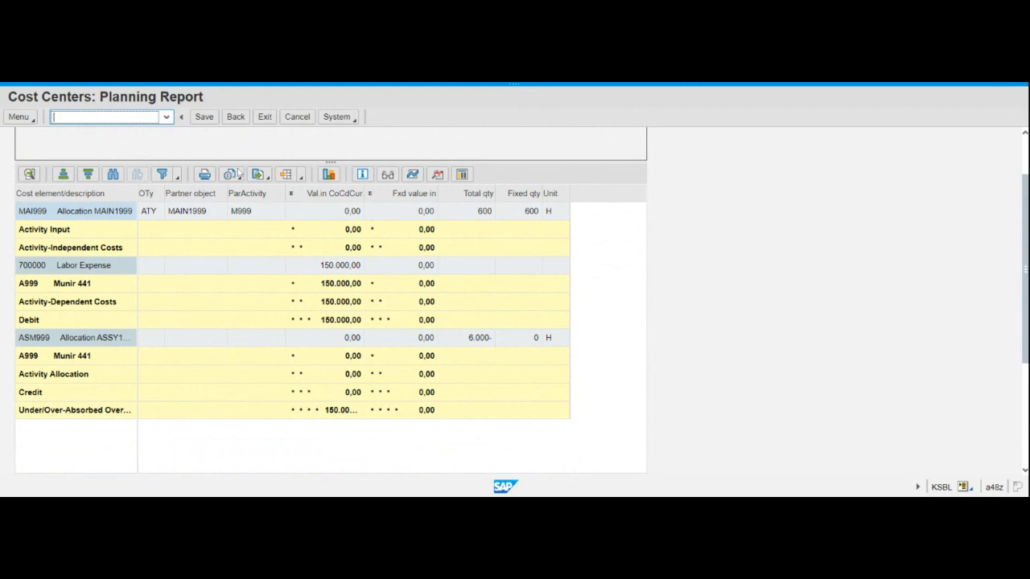
# Step: Leave the ASSY1999 planning report and exit the transaction to the SAP Easy Access screen
pyautogui.click(234, 117)
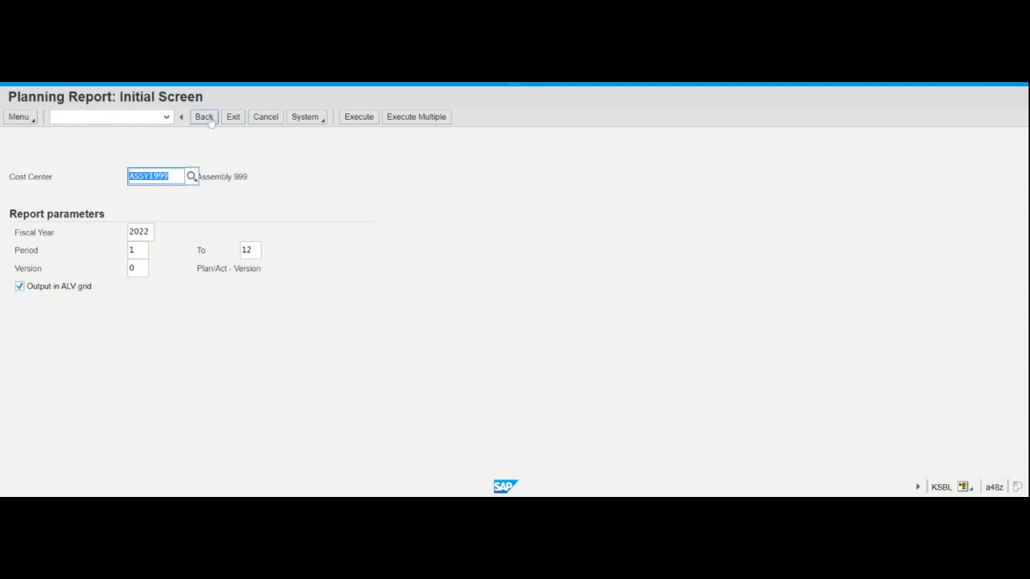
pyautogui.click(204, 118)
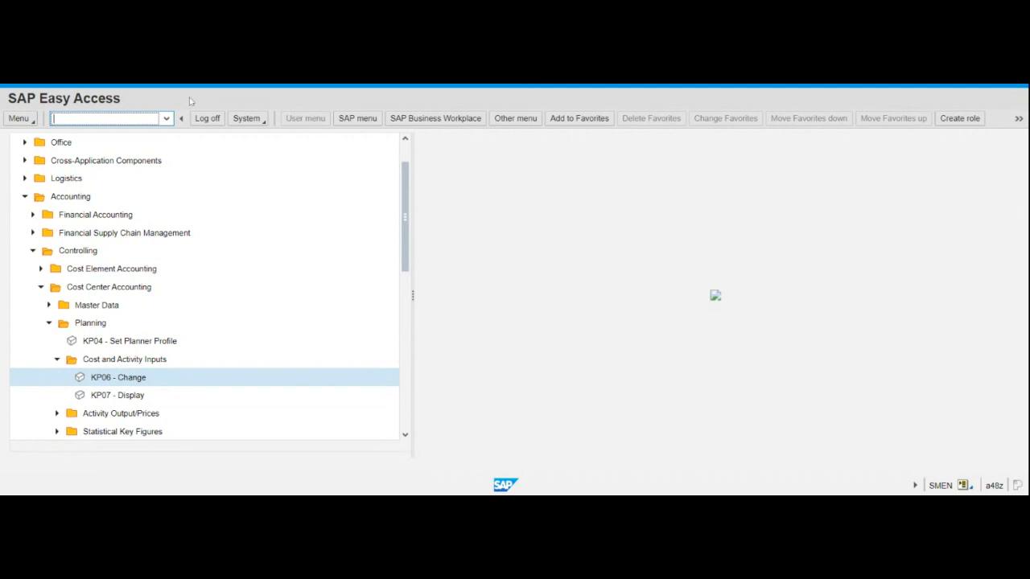
pyautogui.click(373, 86)
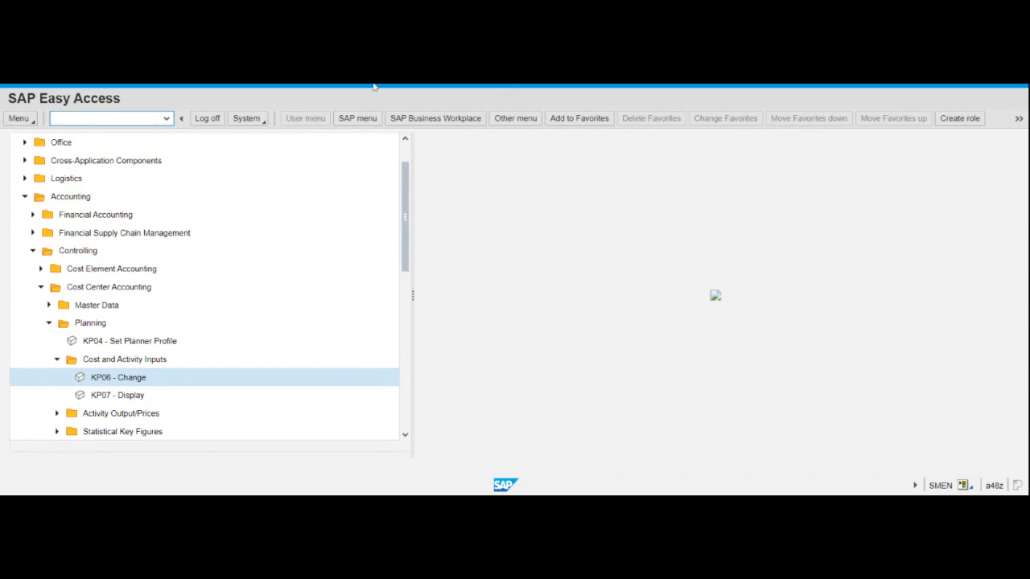